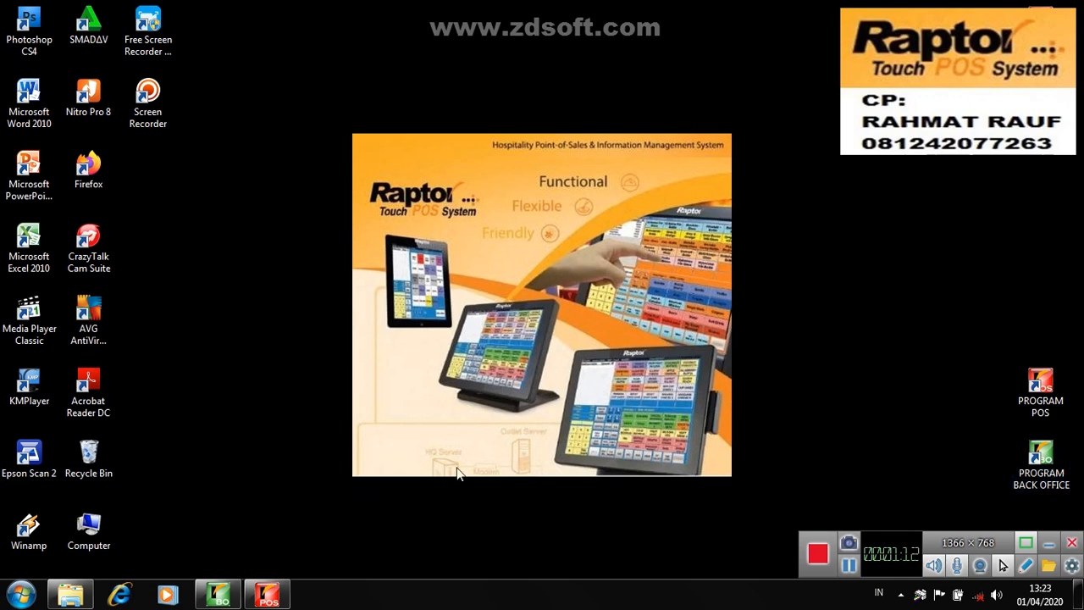
Step: Switch to the Raptor POS program, view the LANTAI 2 floor layout, and return to the RESTO floor
left_click(269, 596)
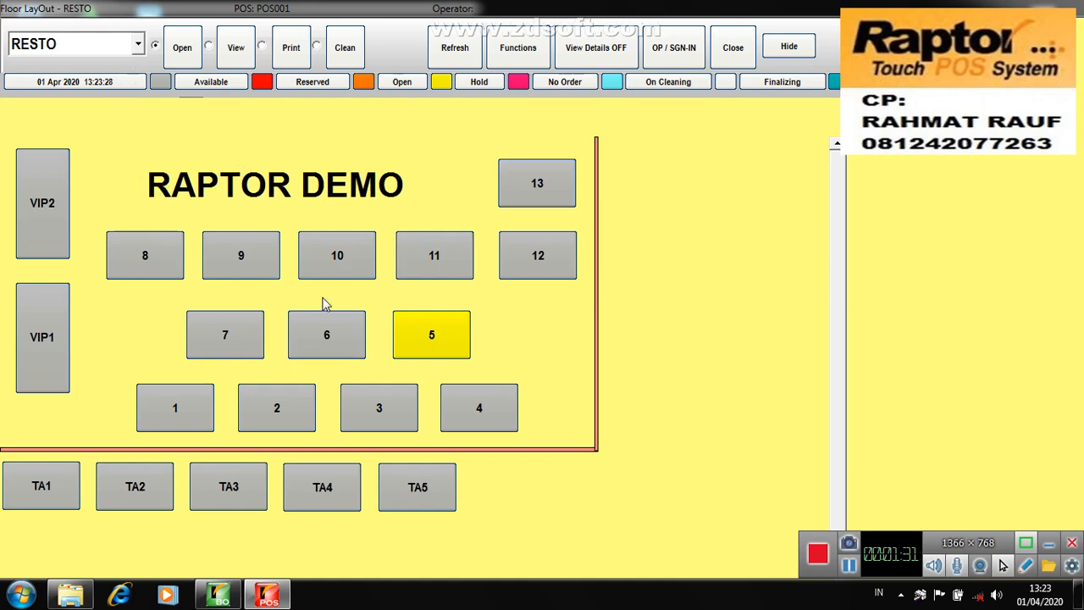
left_click(138, 51)
left_click(84, 66)
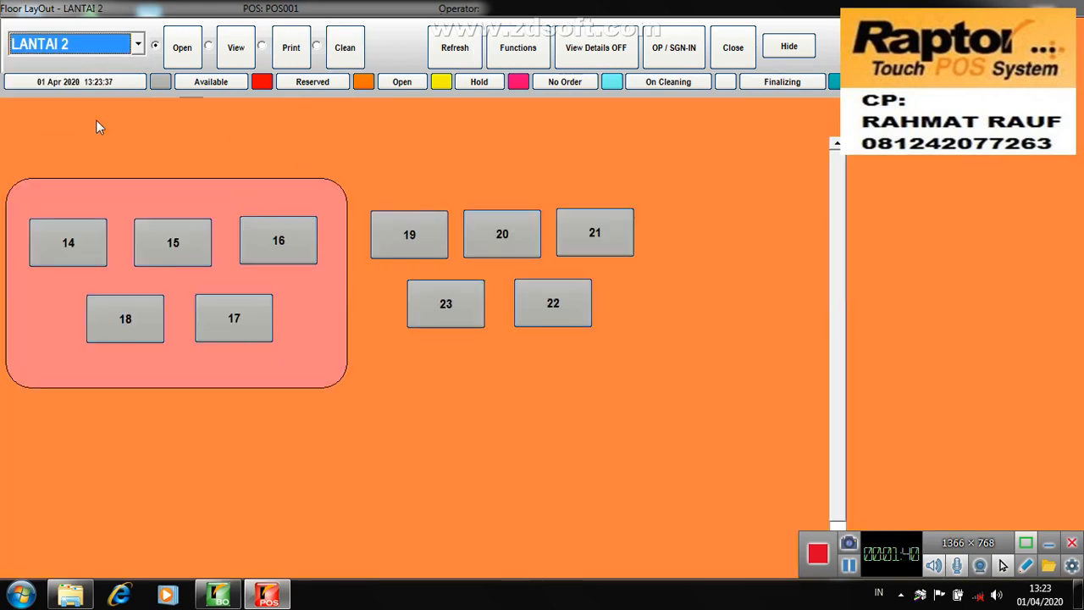
left_click(140, 52)
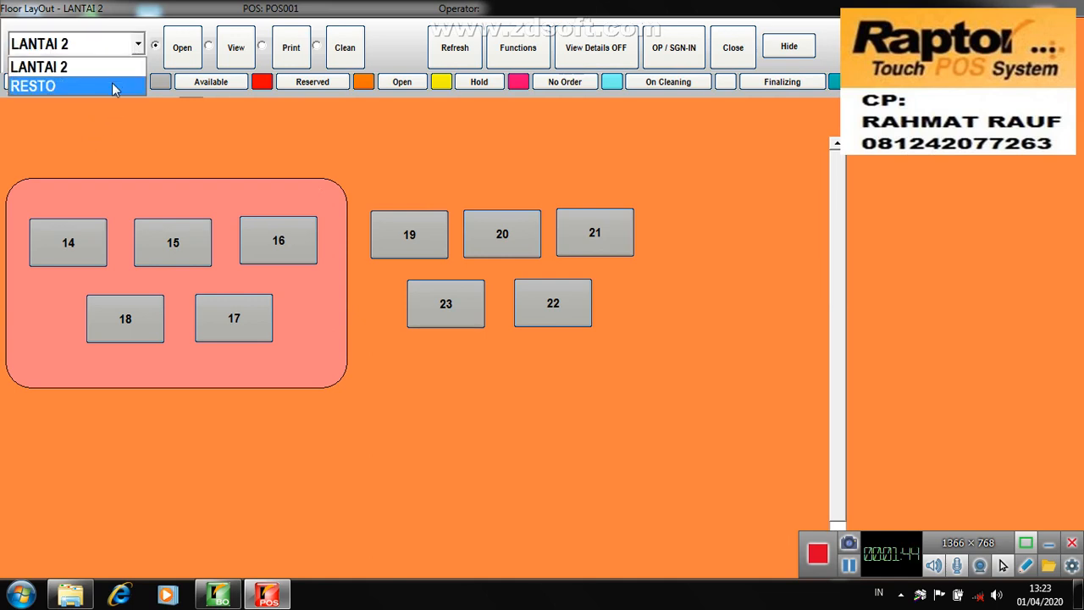
left_click(114, 86)
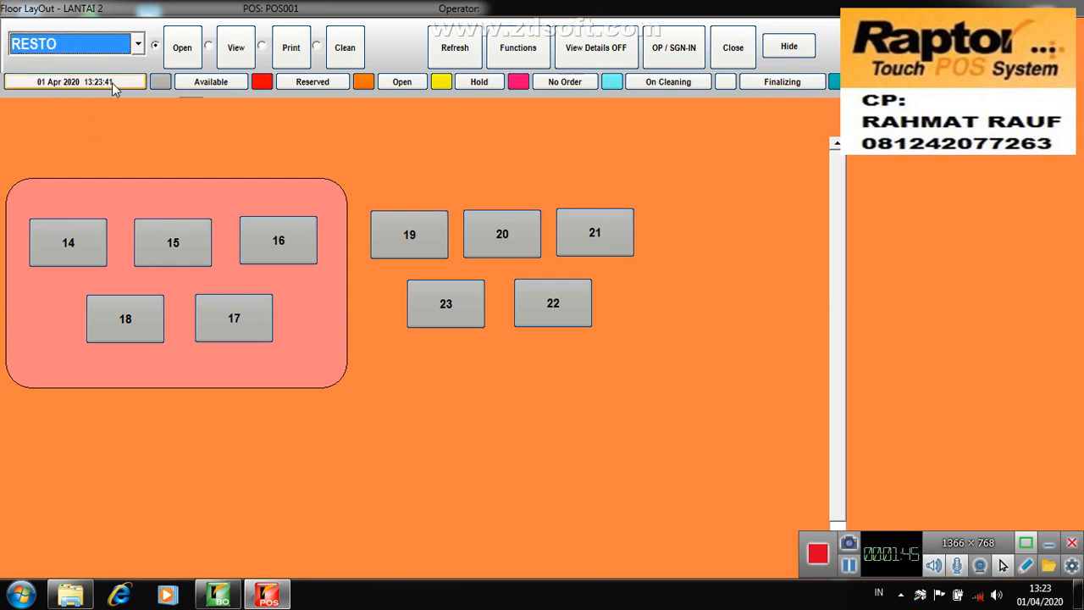
left_click(454, 54)
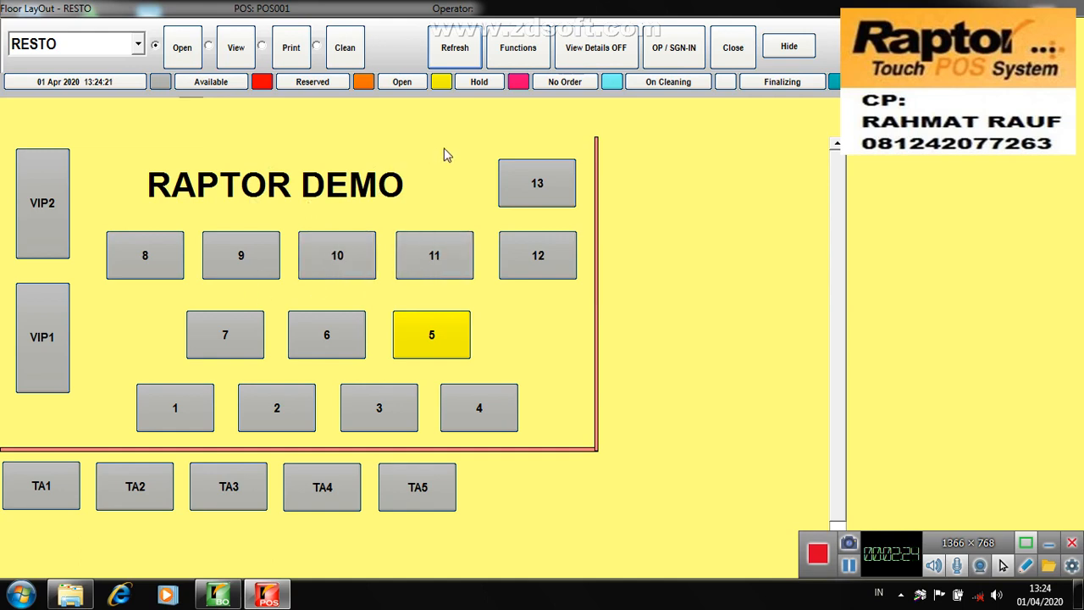
Step: Sign in as the operator by entering the operator PIN
left_click(675, 61)
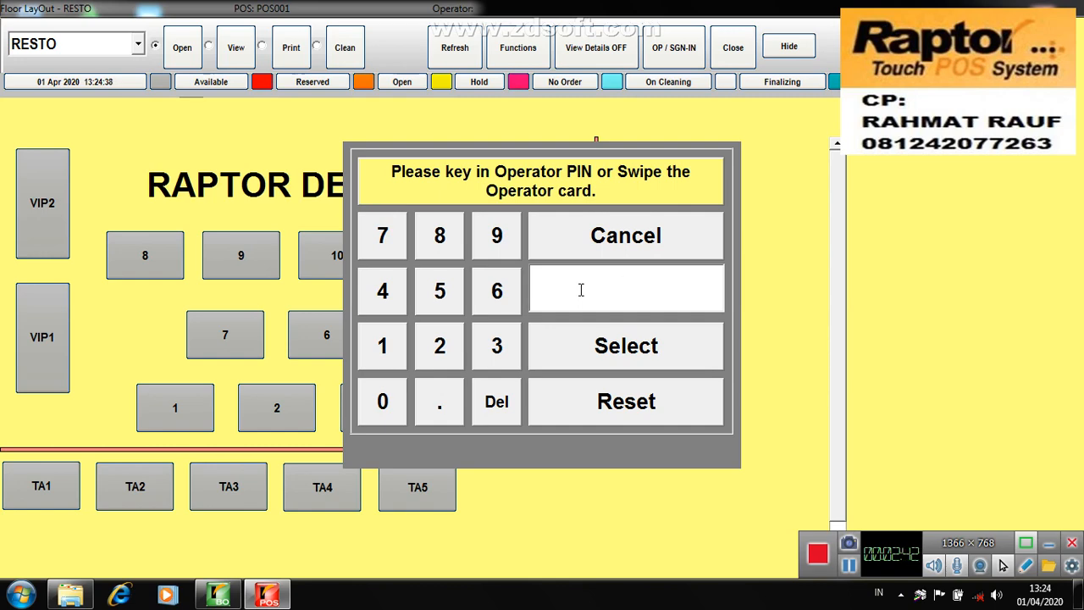
left_click(497, 256)
left_click(496, 256)
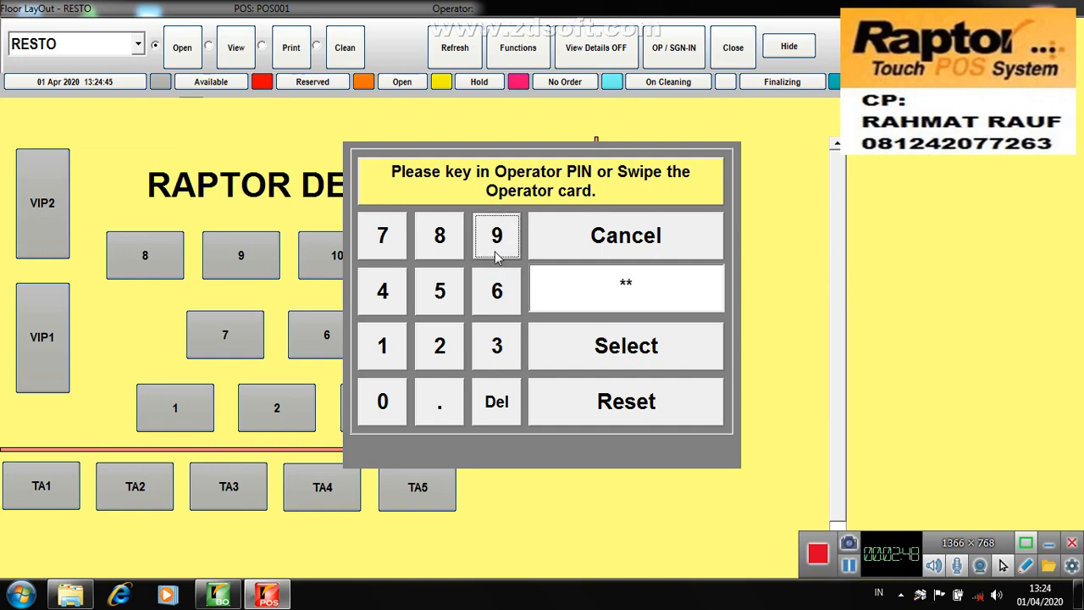
left_click(497, 256)
left_click(561, 331)
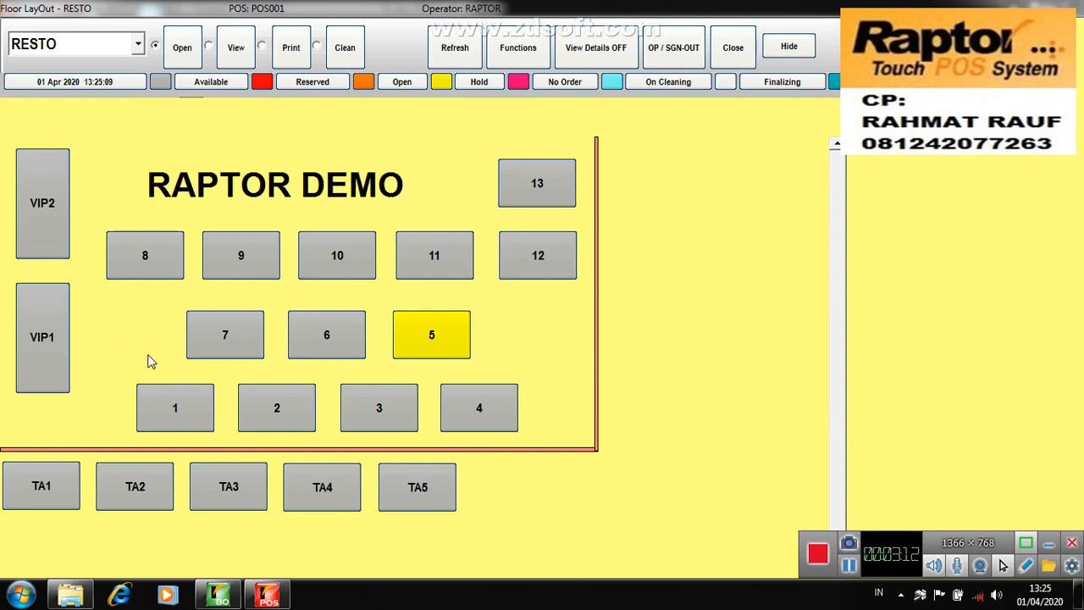
Step: Open table 7 on the RESTO floor with 3 covers
left_click(240, 349)
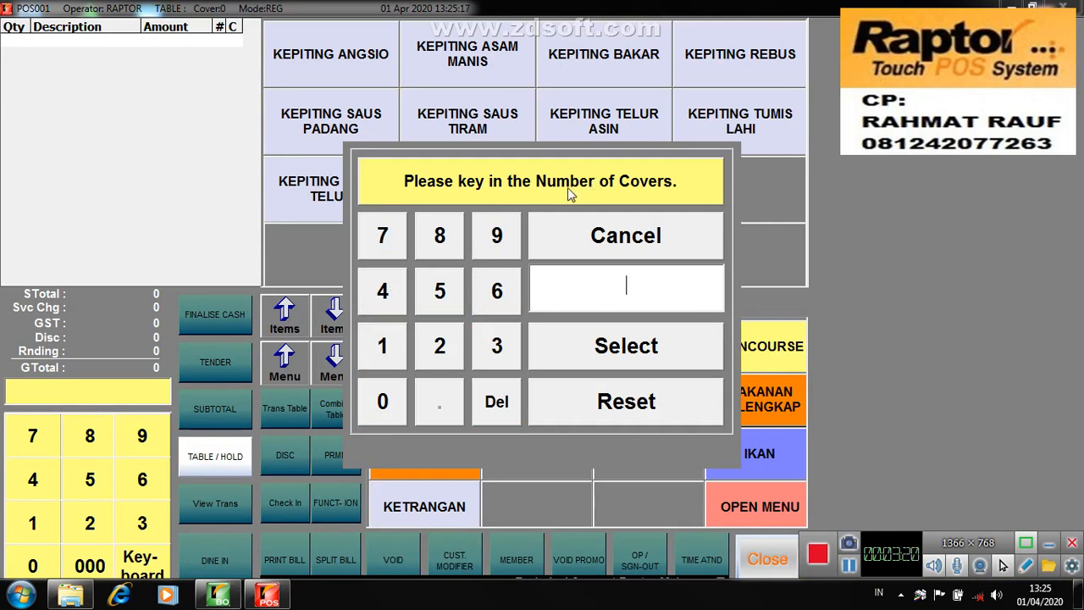
left_click(498, 360)
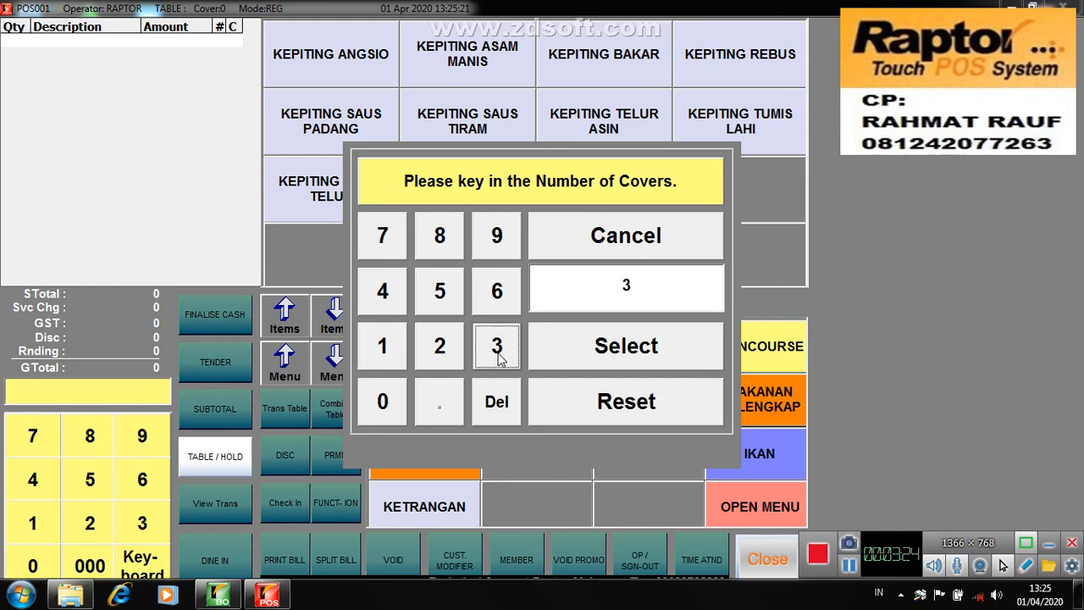
left_click(592, 357)
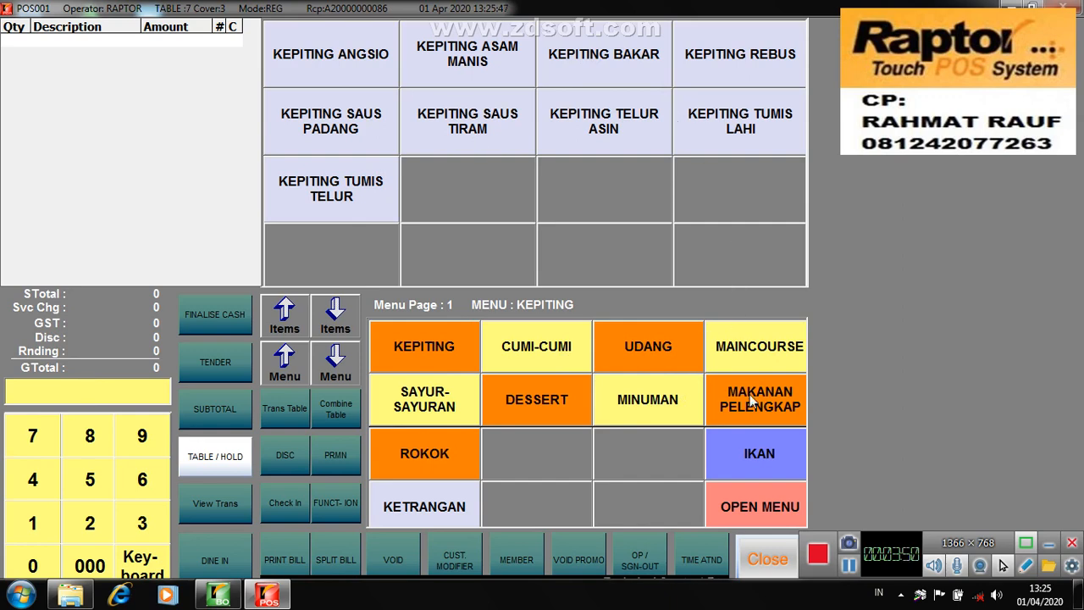
Step: Order one NASI RAWON, one NASI GORENG PETE and one NASI CAMPUR MKSR from the main courses
left_click(760, 350)
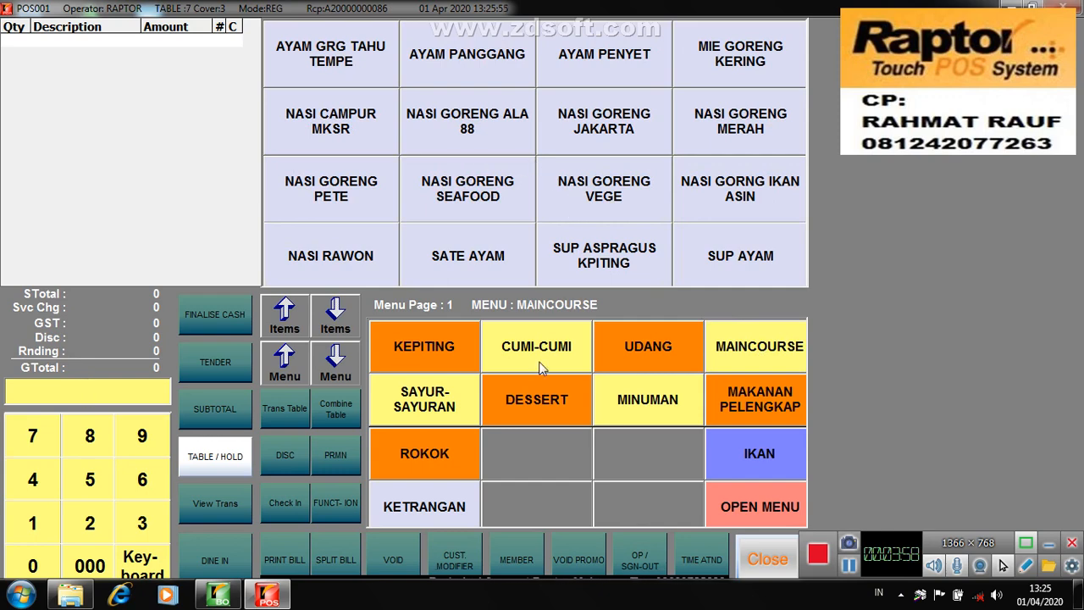
left_click(641, 410)
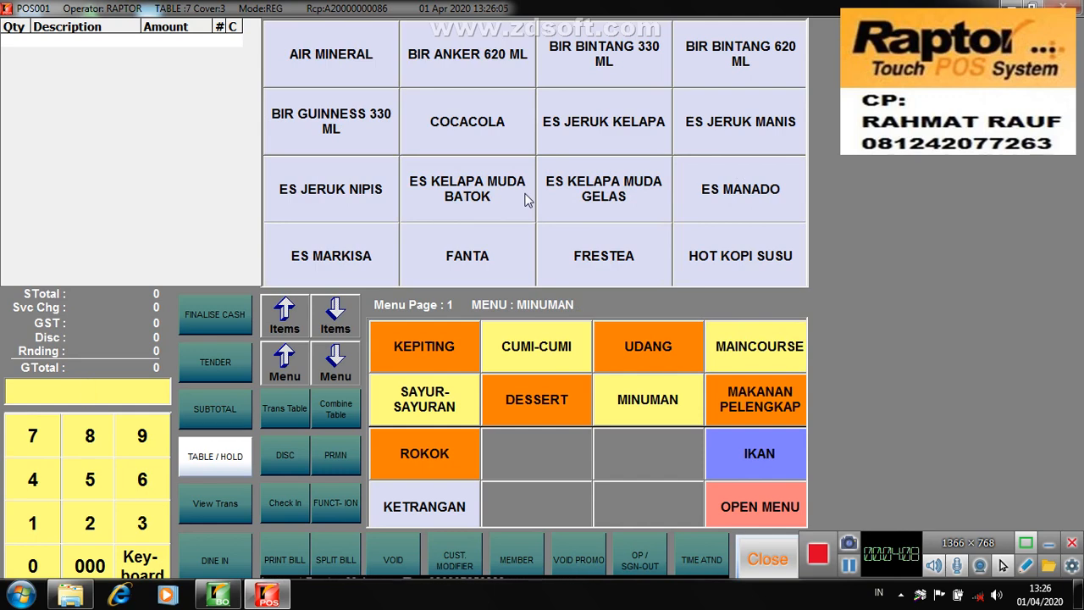
left_click(729, 340)
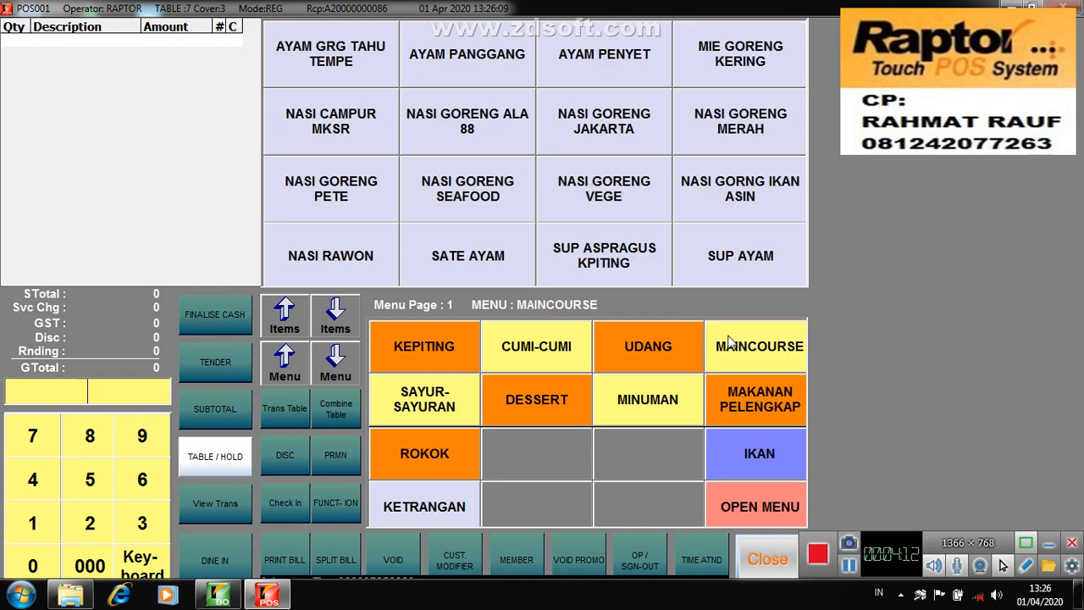
left_click(339, 265)
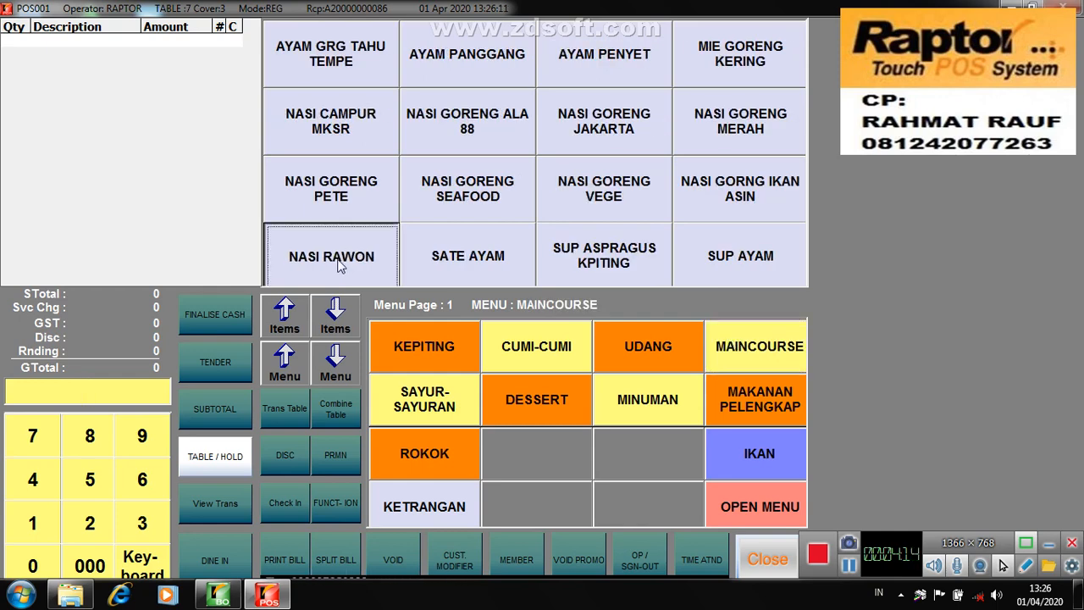
left_click(338, 216)
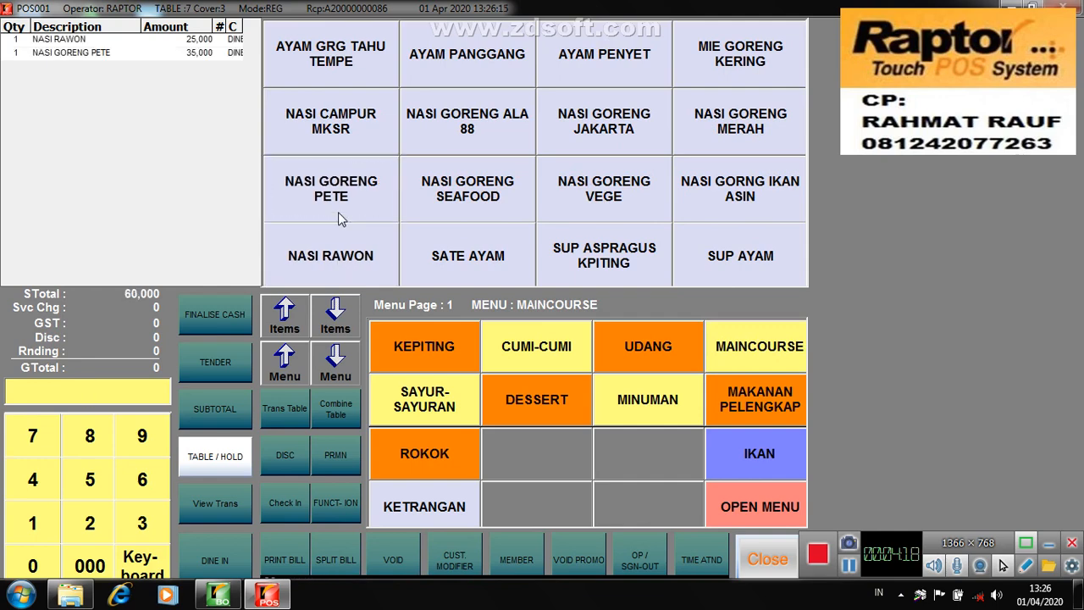
left_click(331, 122)
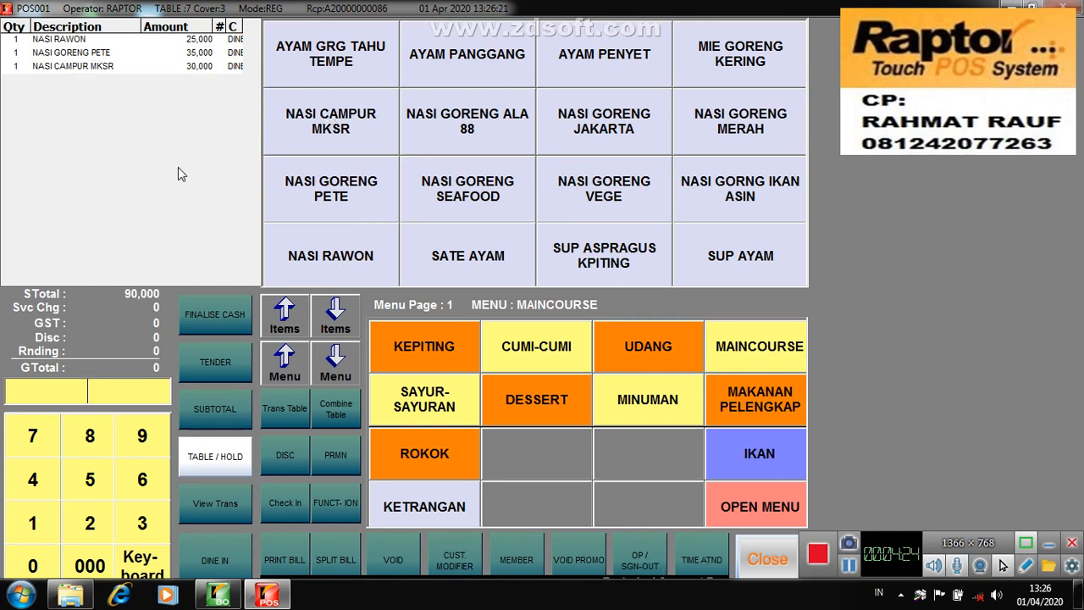
Step: Add two AYAM PANGGANG, one AYAM PENYET and one SATE AYAM to the order
left_click(87, 531)
left_click(444, 55)
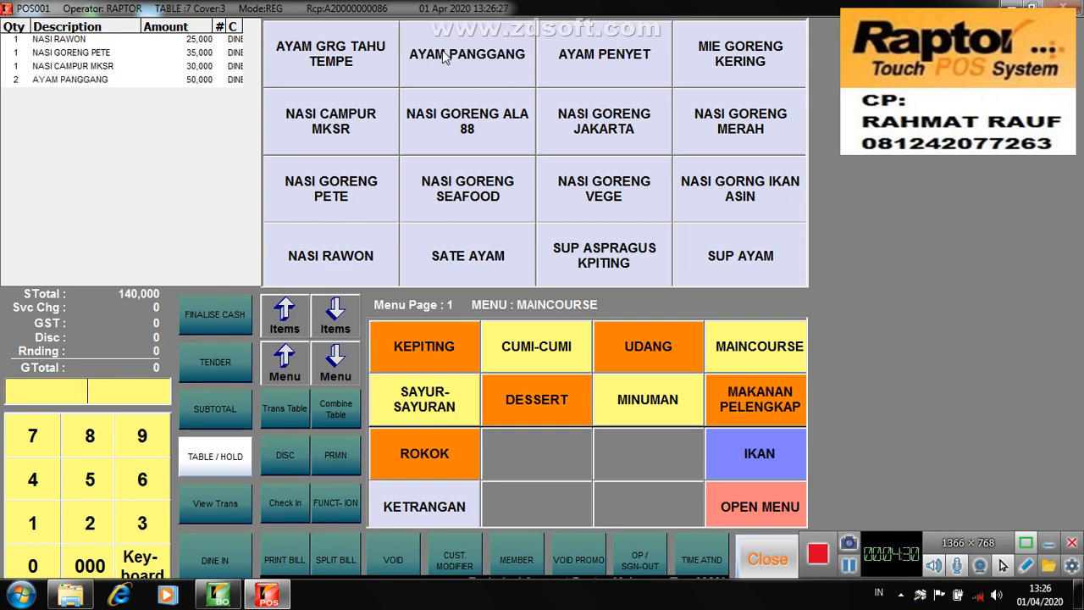
left_click(590, 72)
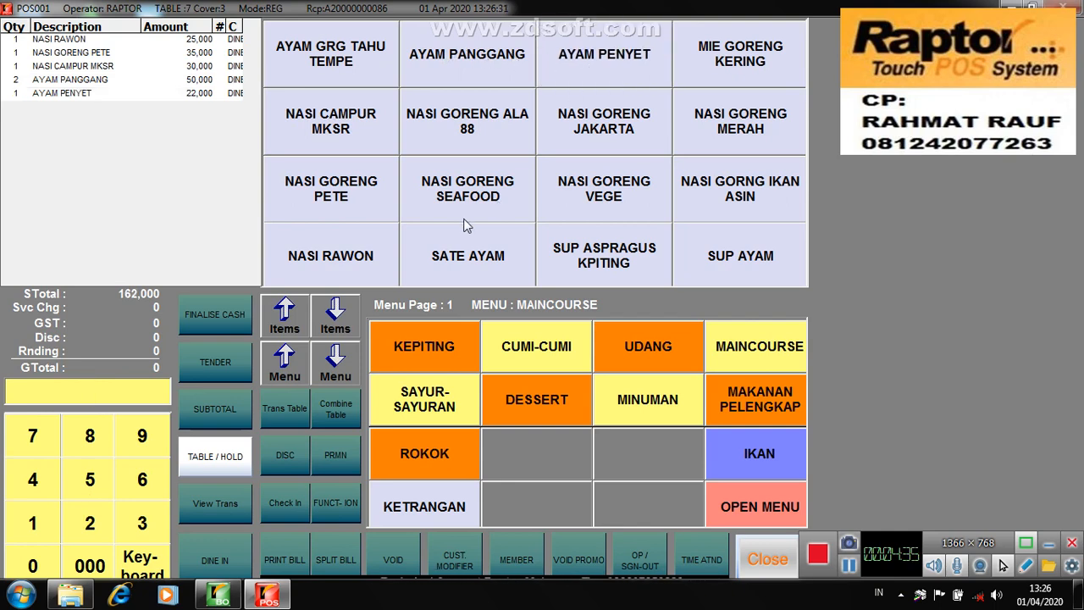
left_click(463, 252)
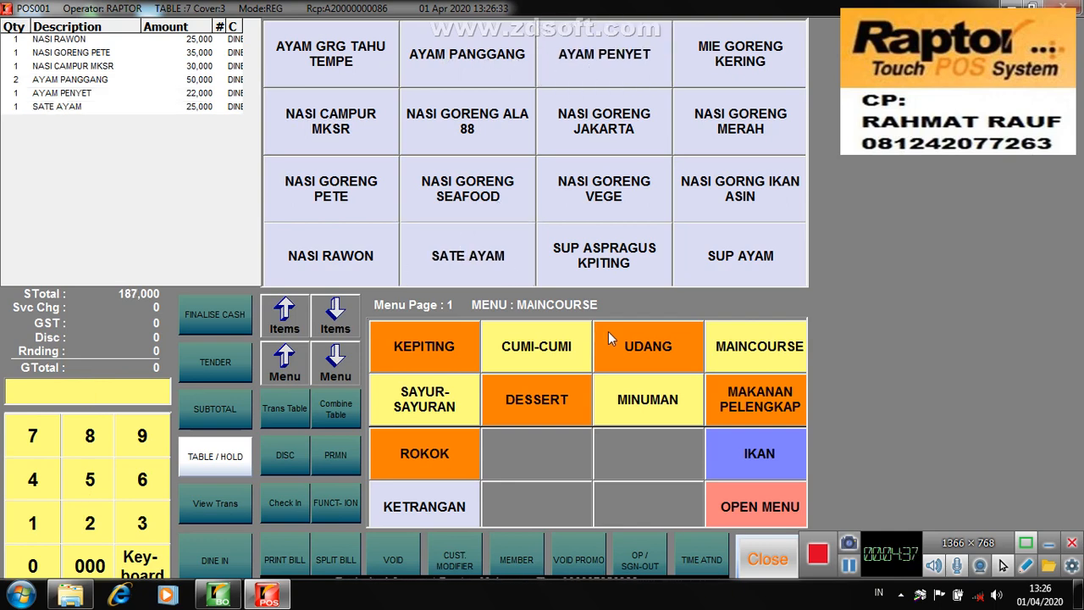
Step: Add one each of the drinks ES MARKISA, FANTA, FRESTEA, HOT KOPI SUSU, ES MANADO, ES JERUK NIPIS and COCACOLA
left_click(648, 407)
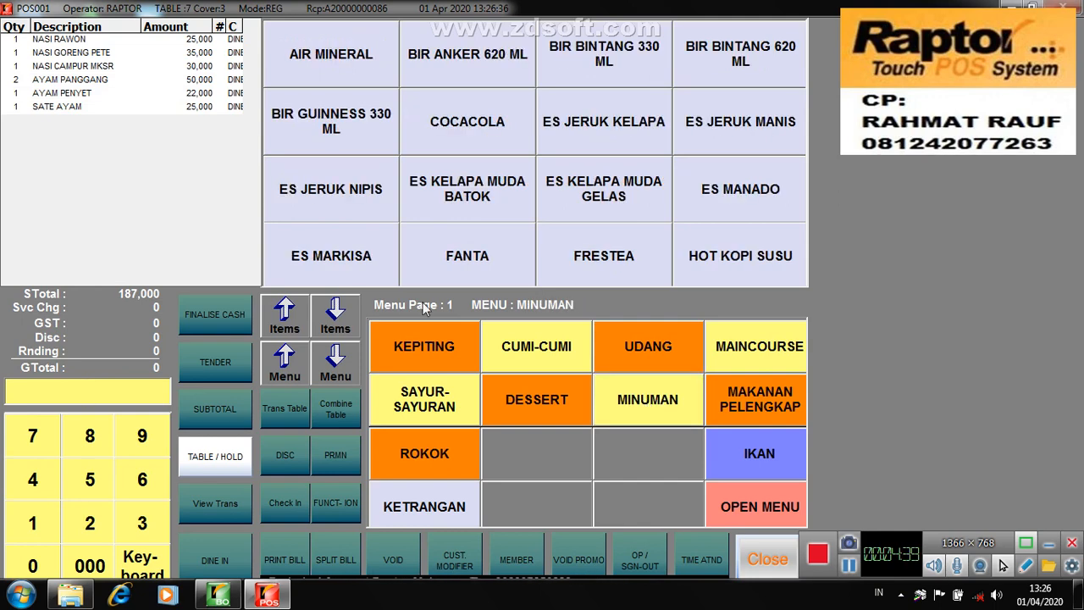
left_click(350, 264)
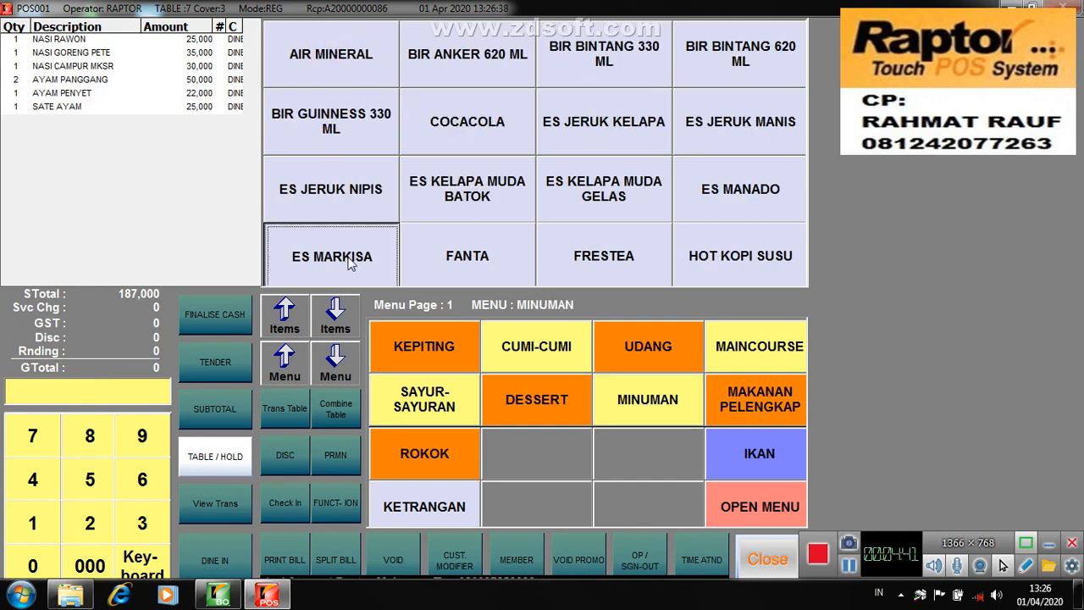
left_click(445, 265)
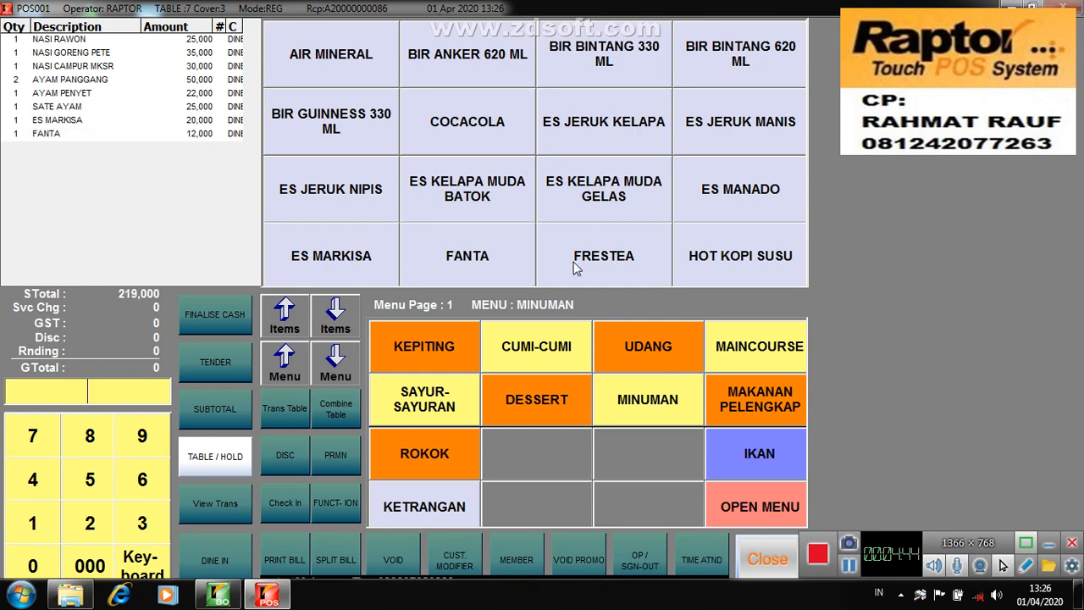
left_click(595, 265)
left_click(693, 260)
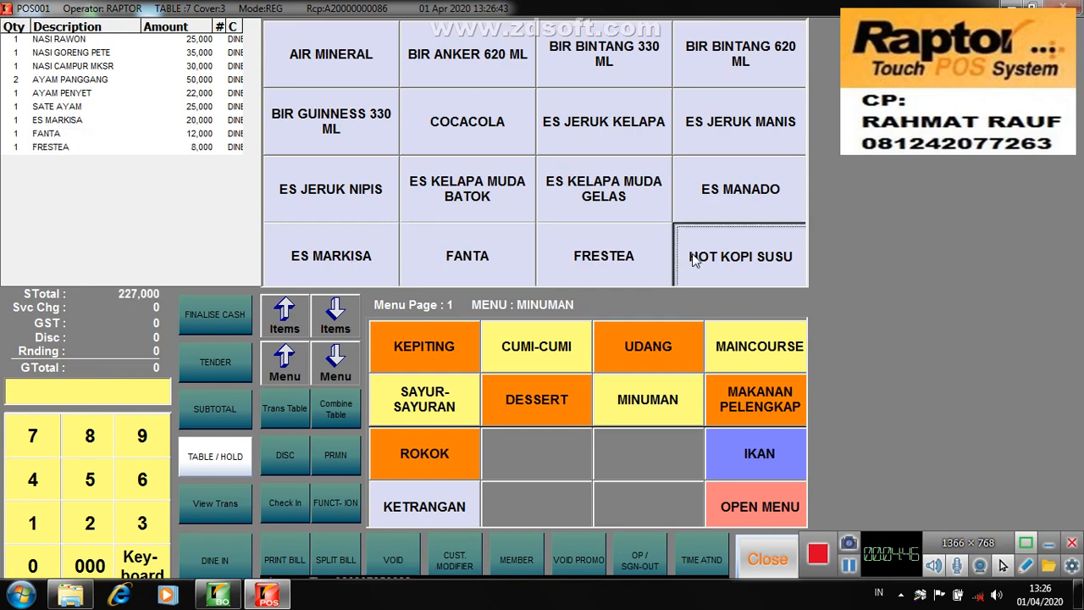
left_click(719, 196)
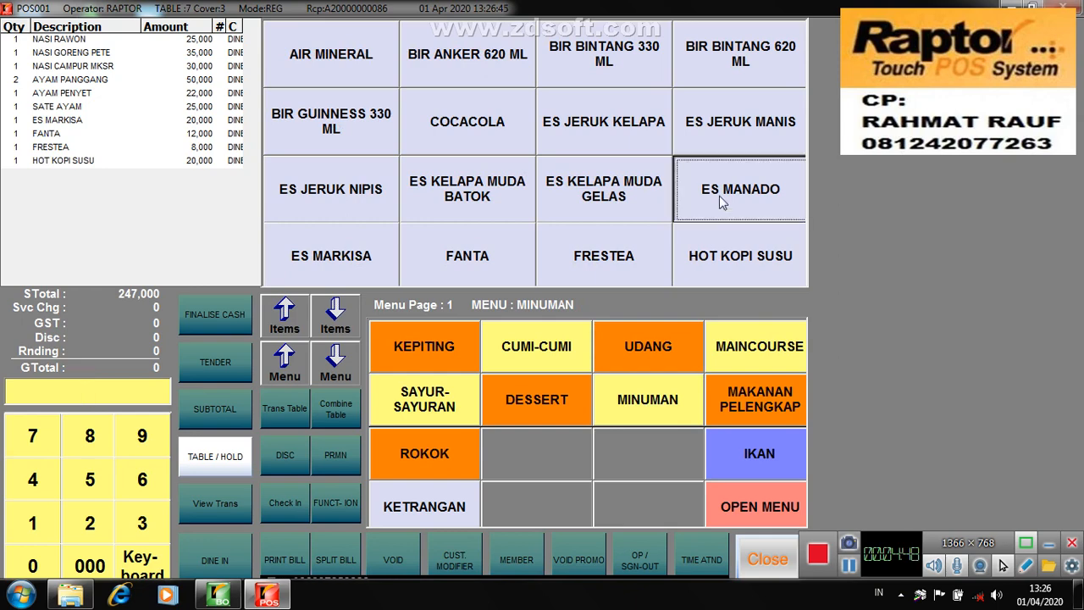
left_click(354, 190)
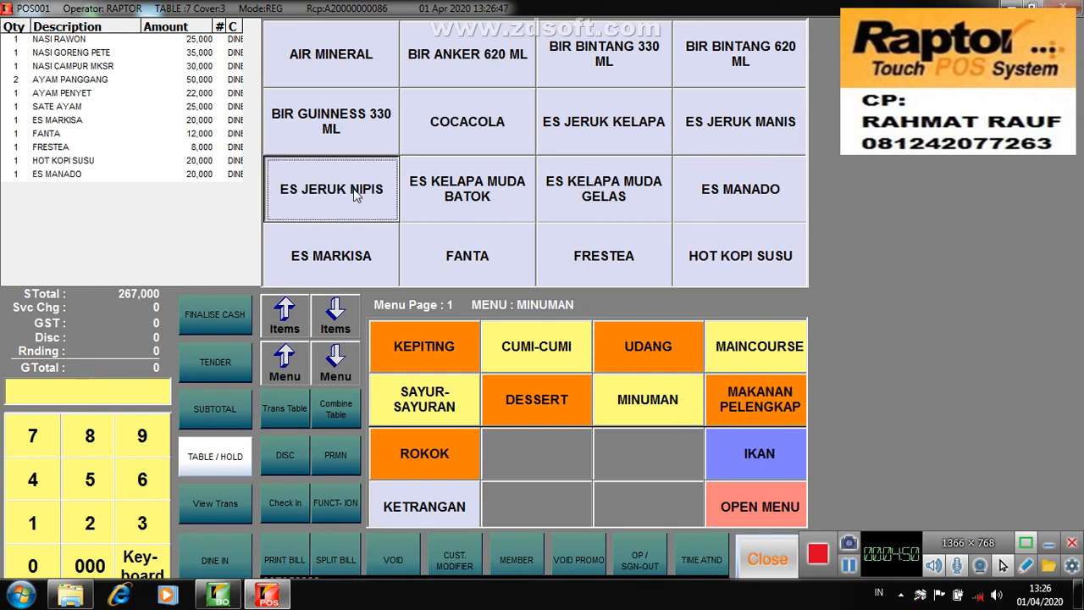
left_click(438, 136)
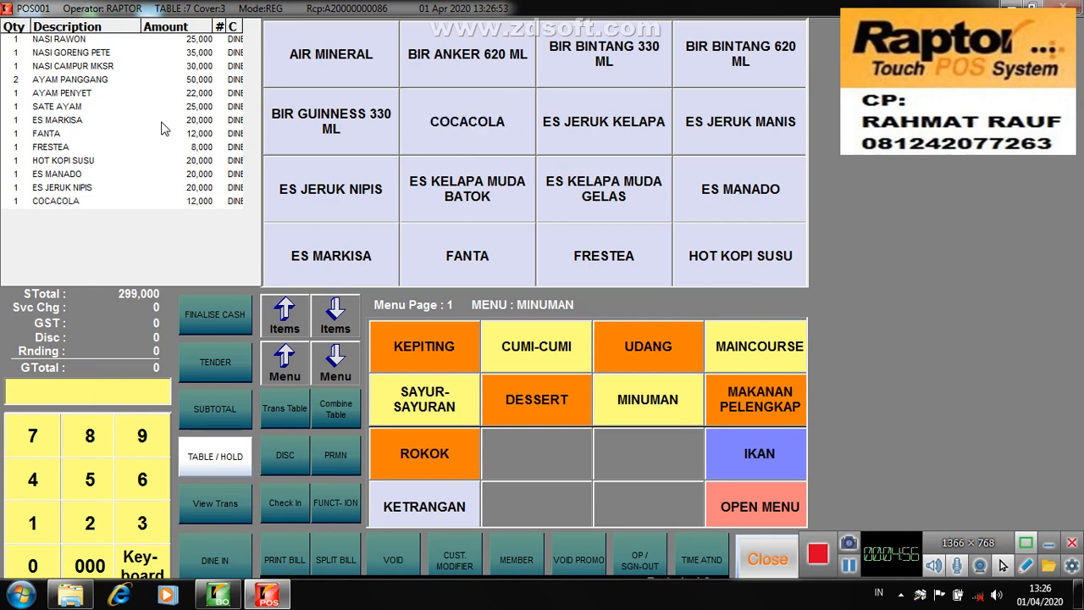
Step: Add the custom modifier "NO ICE" to the ES MARKISA in the order
left_click(68, 121)
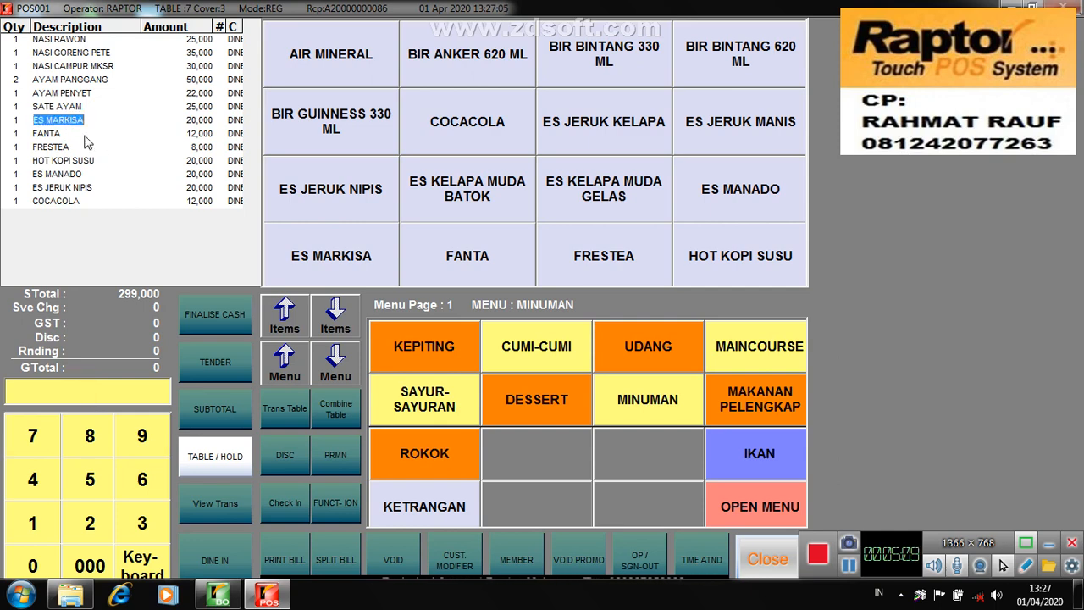
left_click(453, 561)
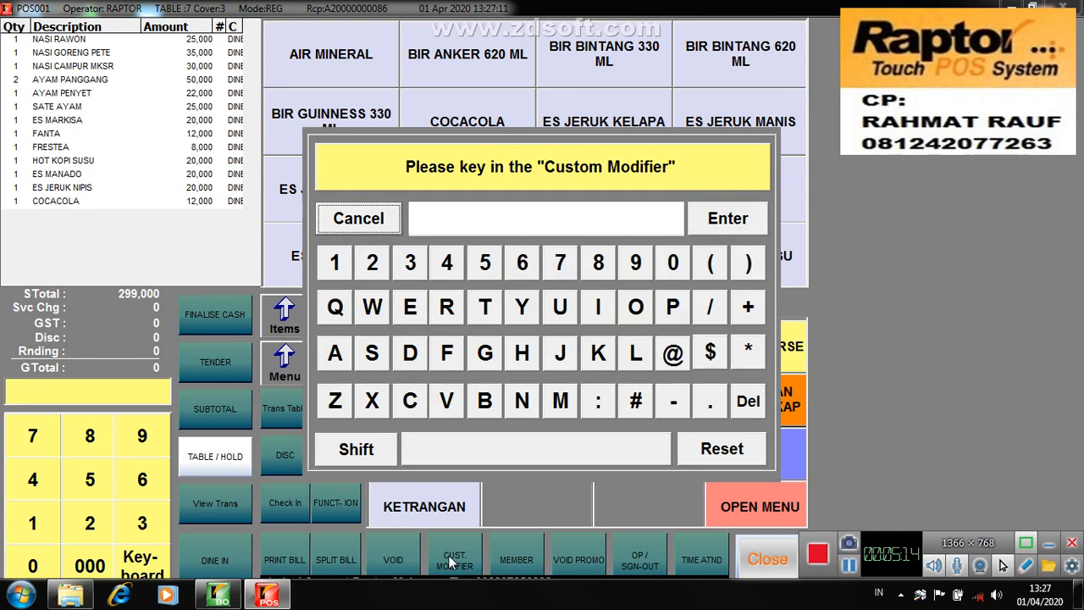
left_click(522, 401)
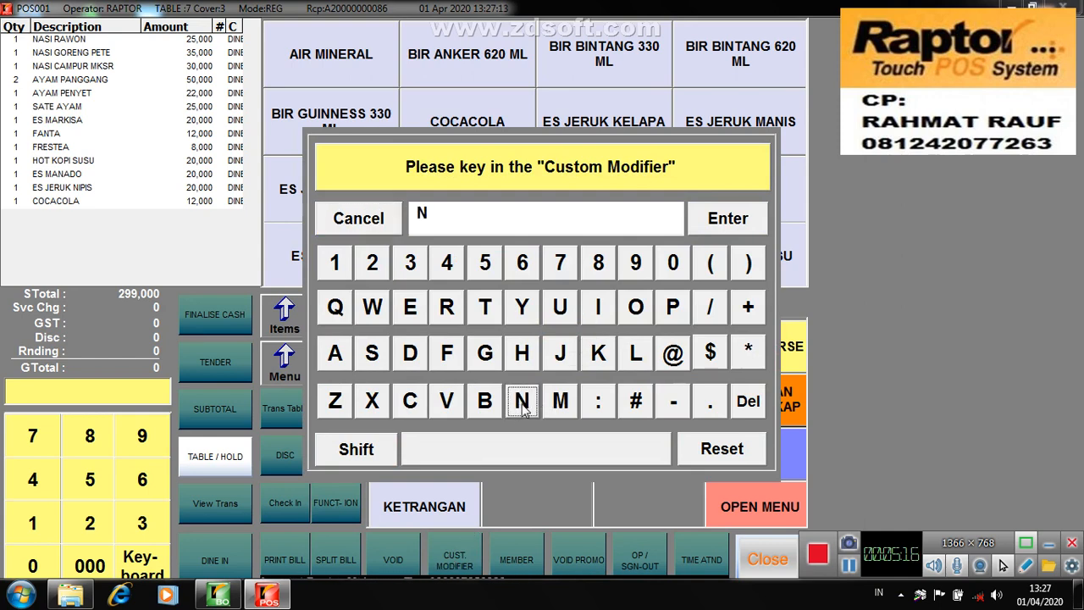
left_click(639, 310)
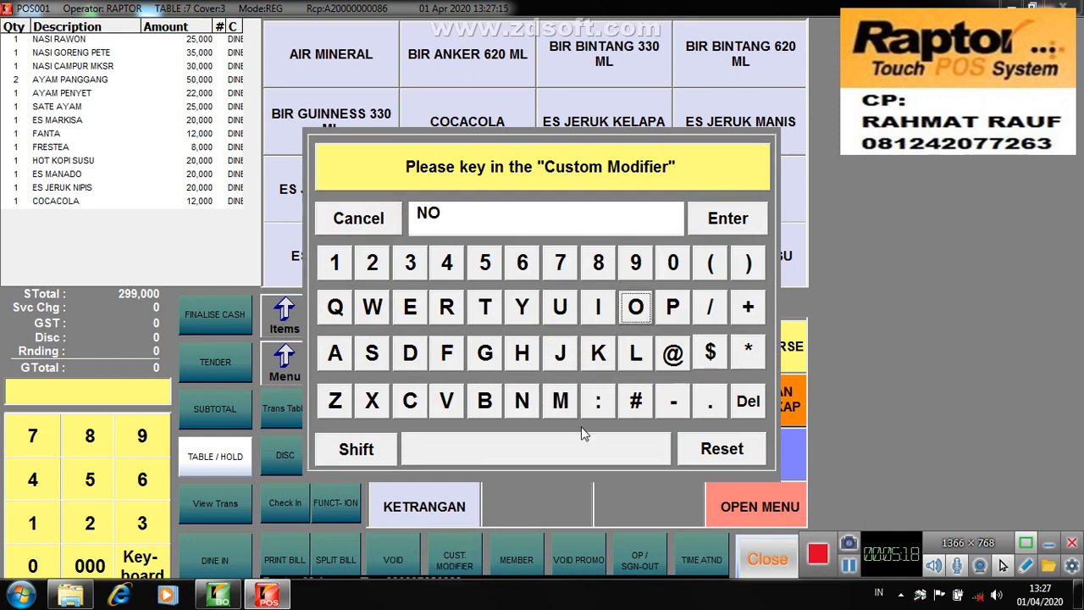
left_click(574, 442)
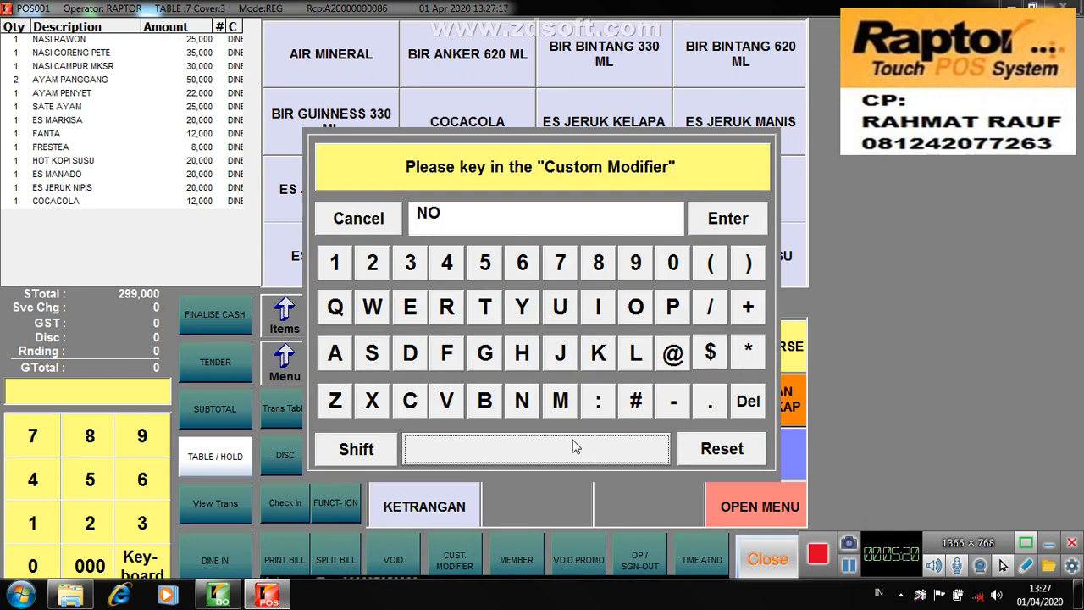
left_click(594, 315)
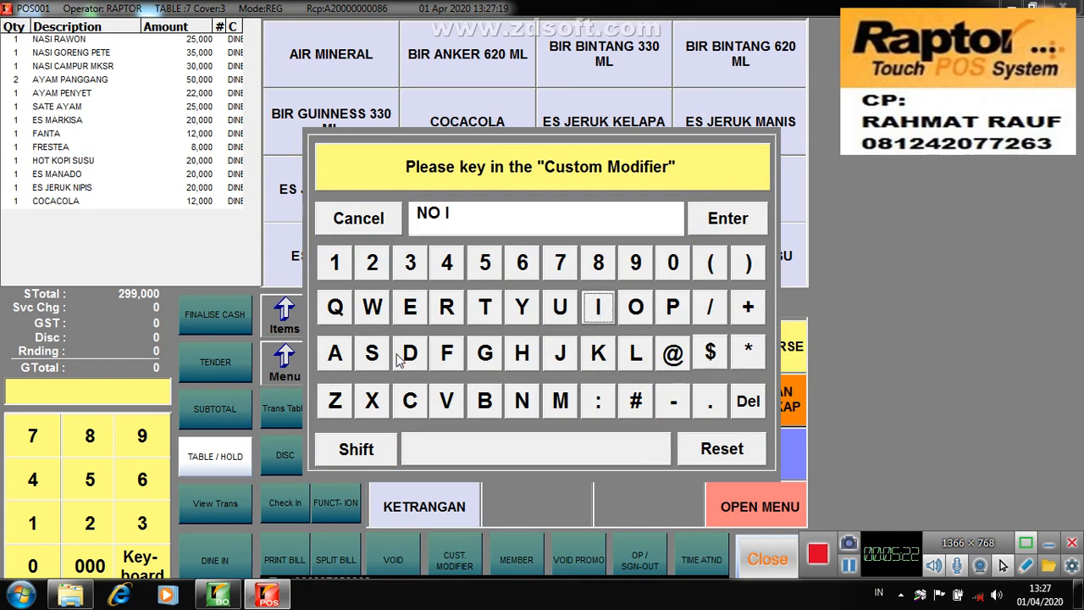
left_click(410, 400)
left_click(410, 306)
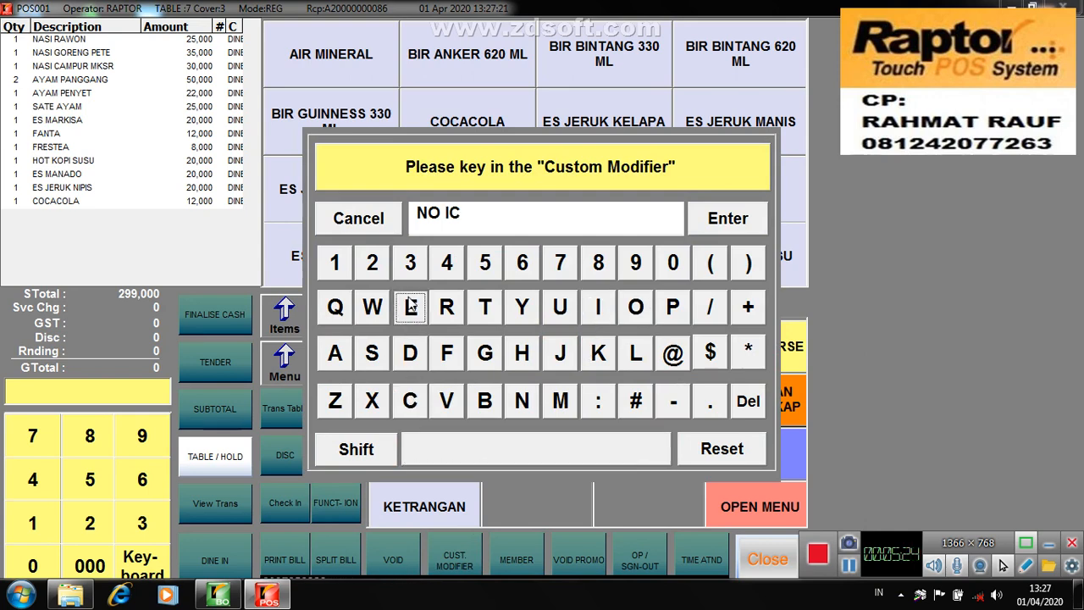
left_click(718, 219)
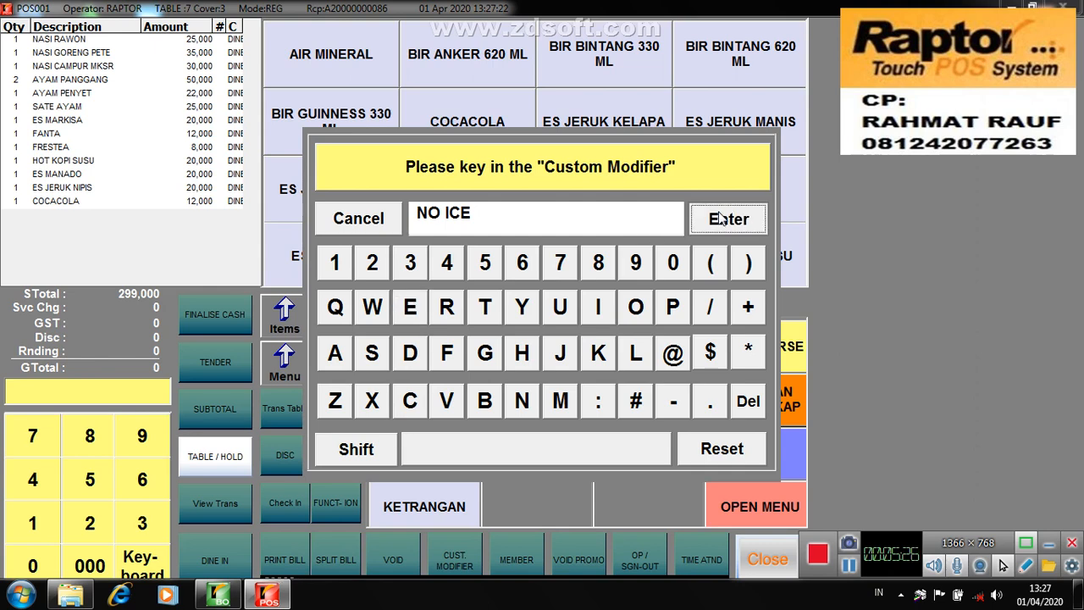
Step: Confirm the custom modifier "NO ICE" and add the KETRANGAN modifier POLOS to the NASI RAWON
left_click(718, 218)
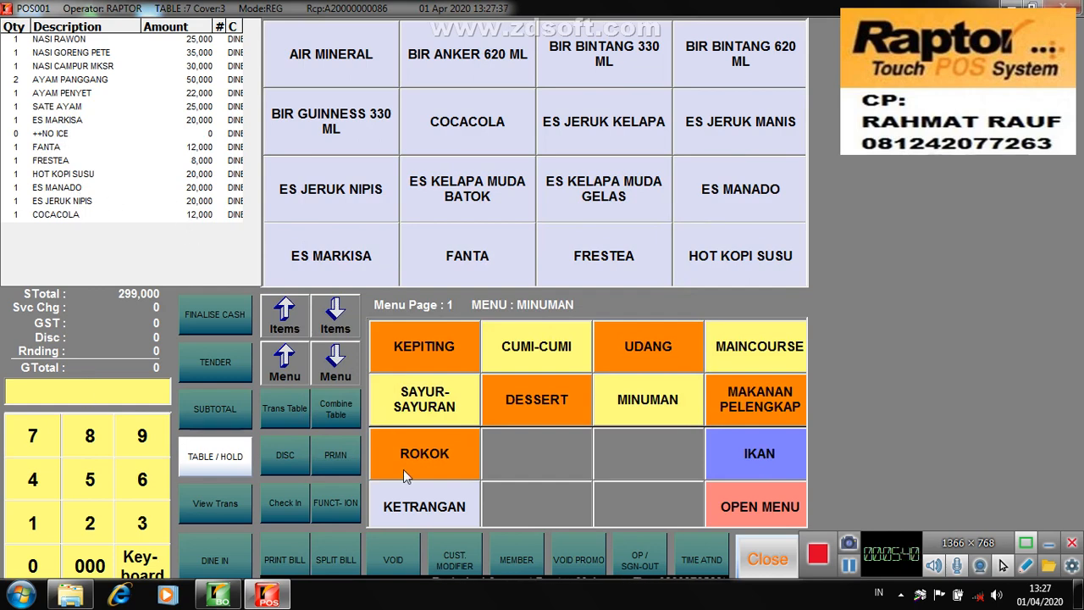
left_click(433, 510)
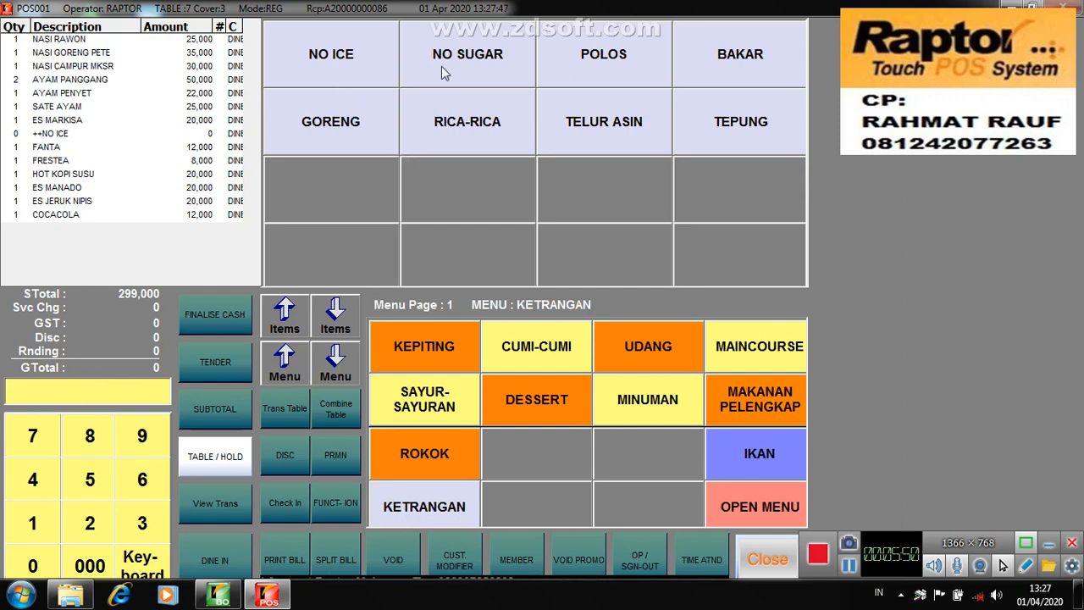
left_click(63, 40)
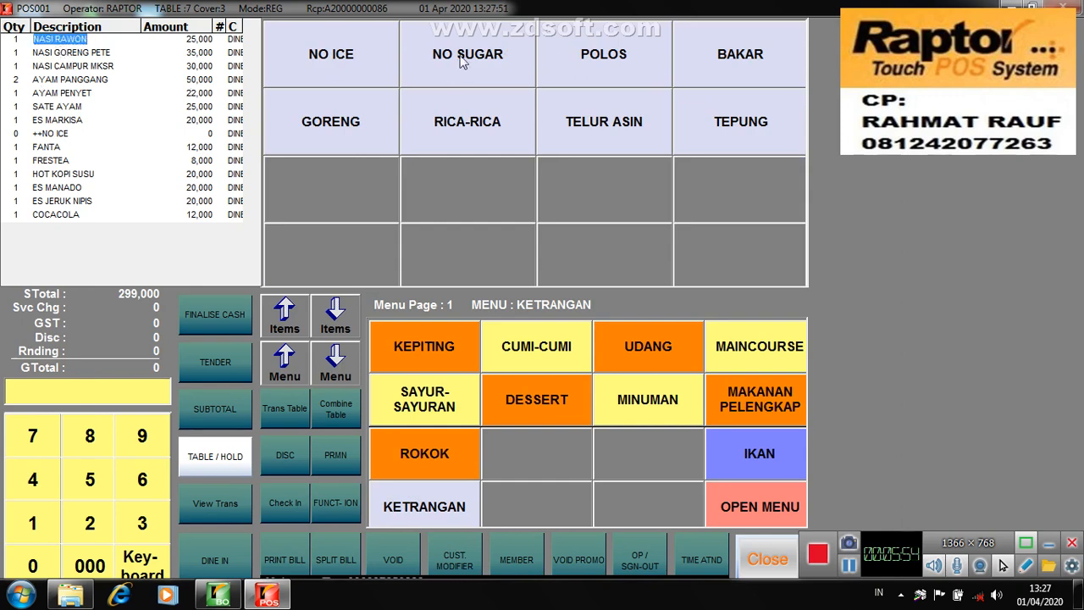
left_click(583, 61)
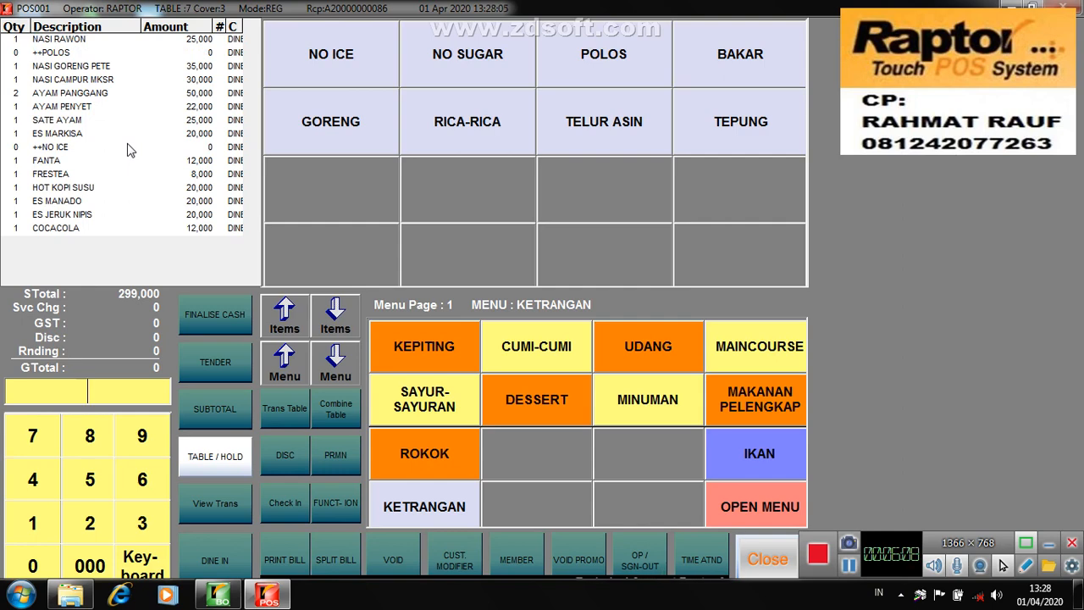
Step: Void the FRESTEA in the order and put table 7 on hold
left_click(52, 174)
left_click(388, 563)
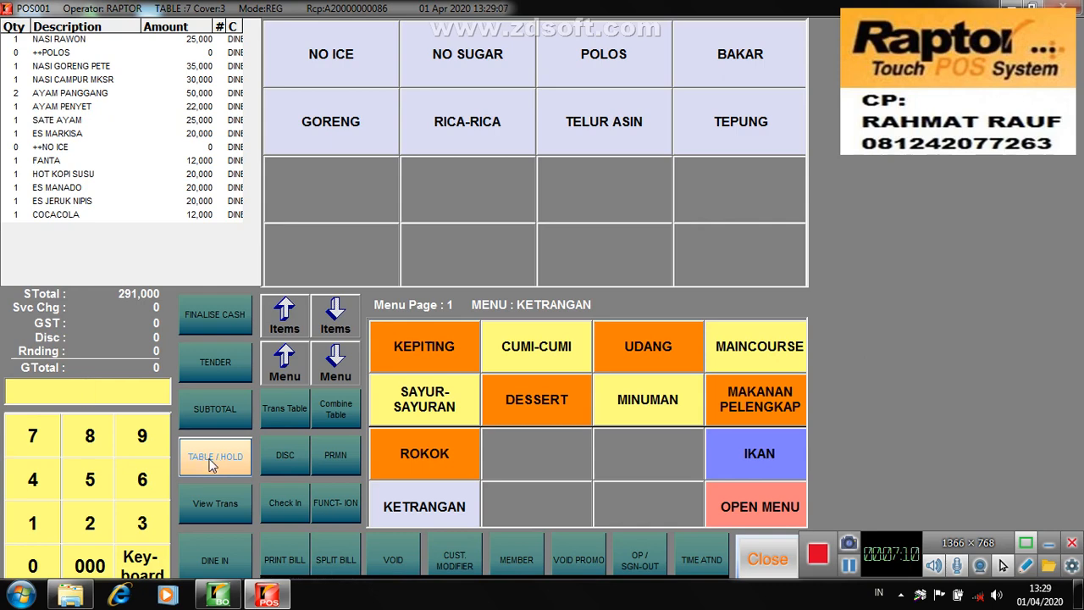
left_click(212, 464)
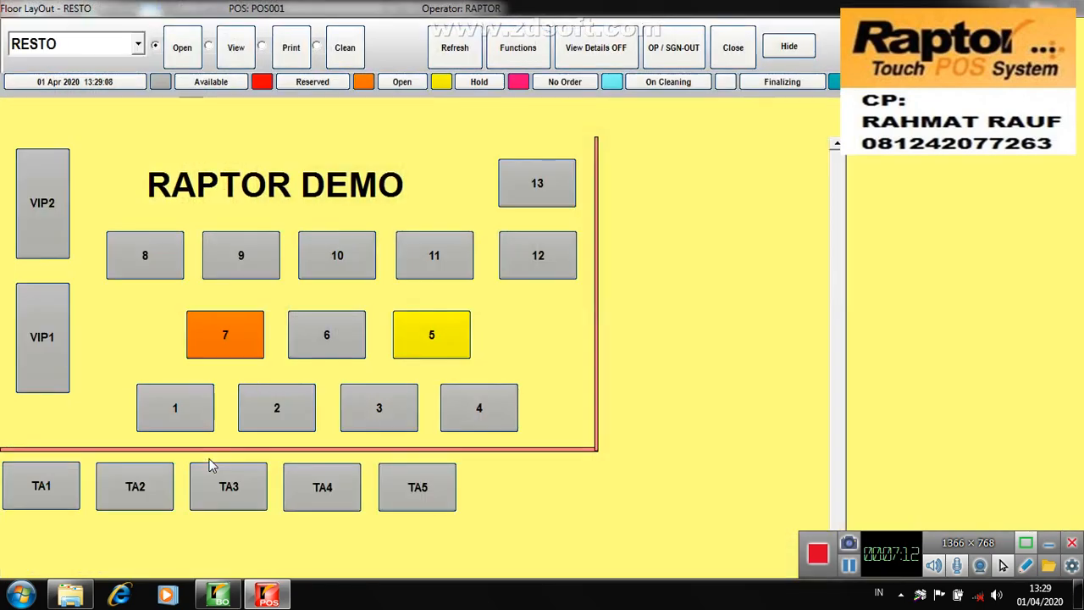
left_click(223, 354)
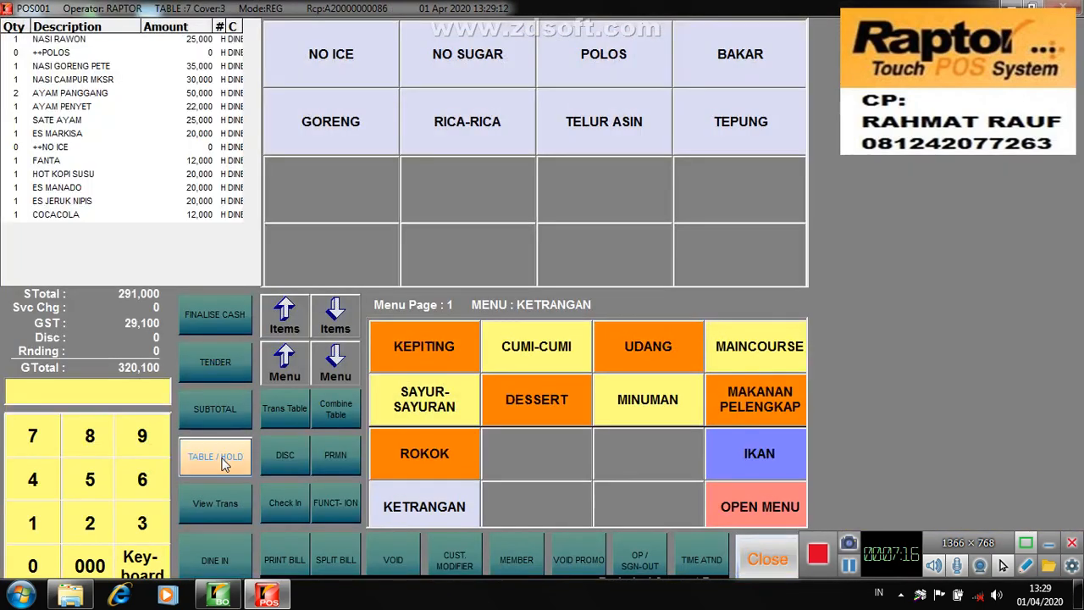
left_click(224, 463)
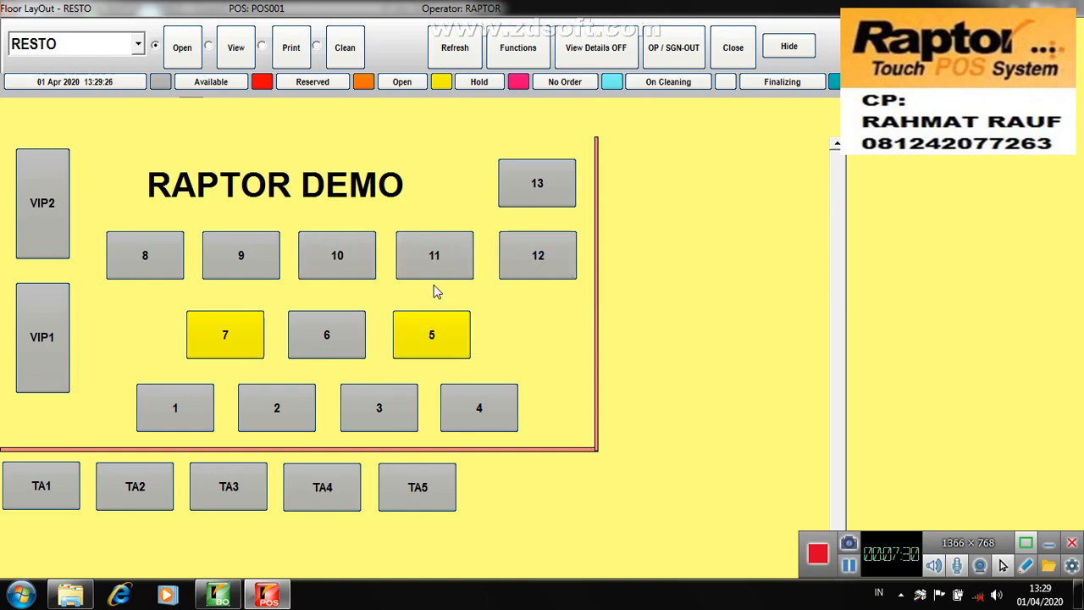
Step: Open table 5 and transfer its order to table 10
left_click(444, 349)
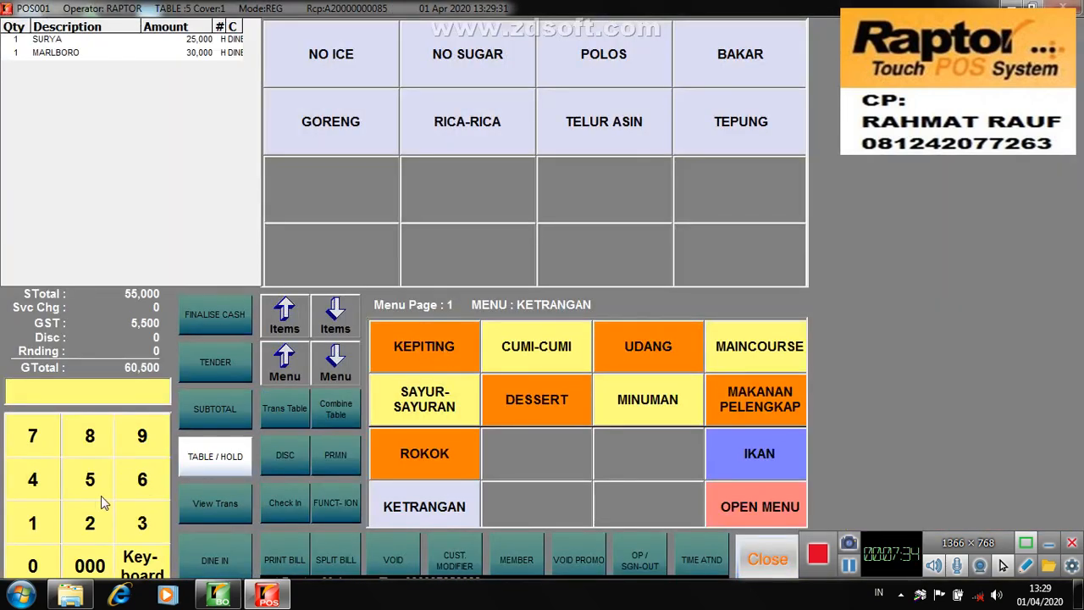
left_click(31, 527)
left_click(32, 564)
left_click(288, 418)
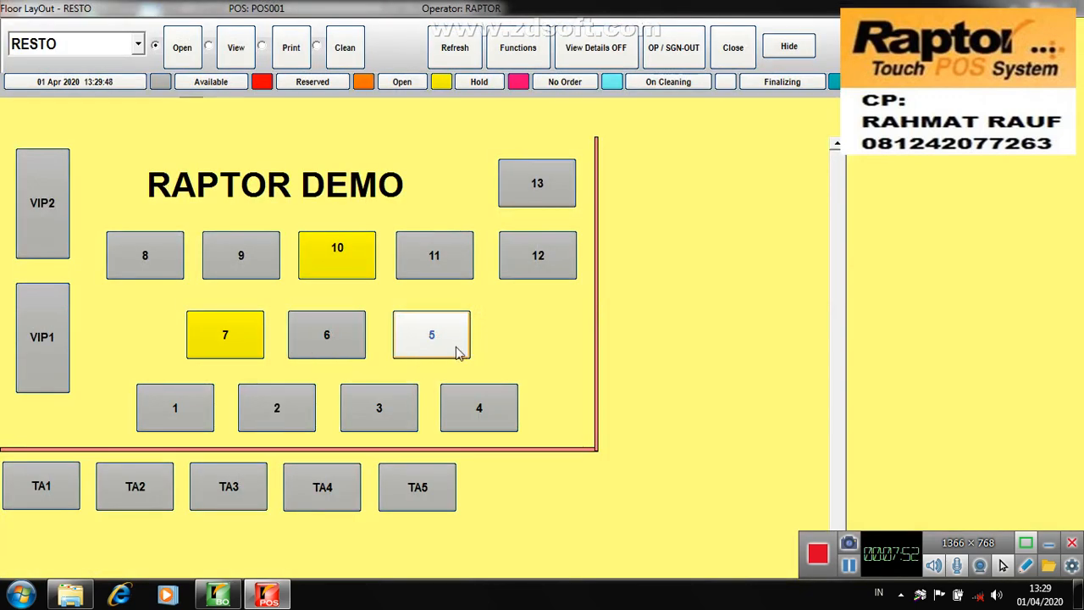
Step: Open table 10 to check the transferred order, and return to the floor layout
left_click(340, 269)
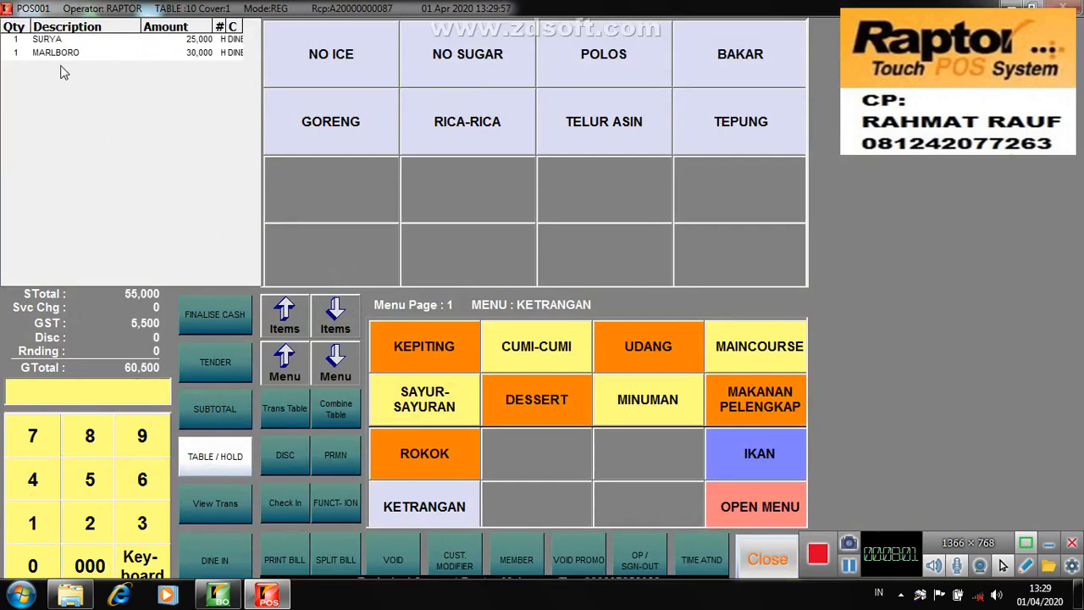
left_click(225, 459)
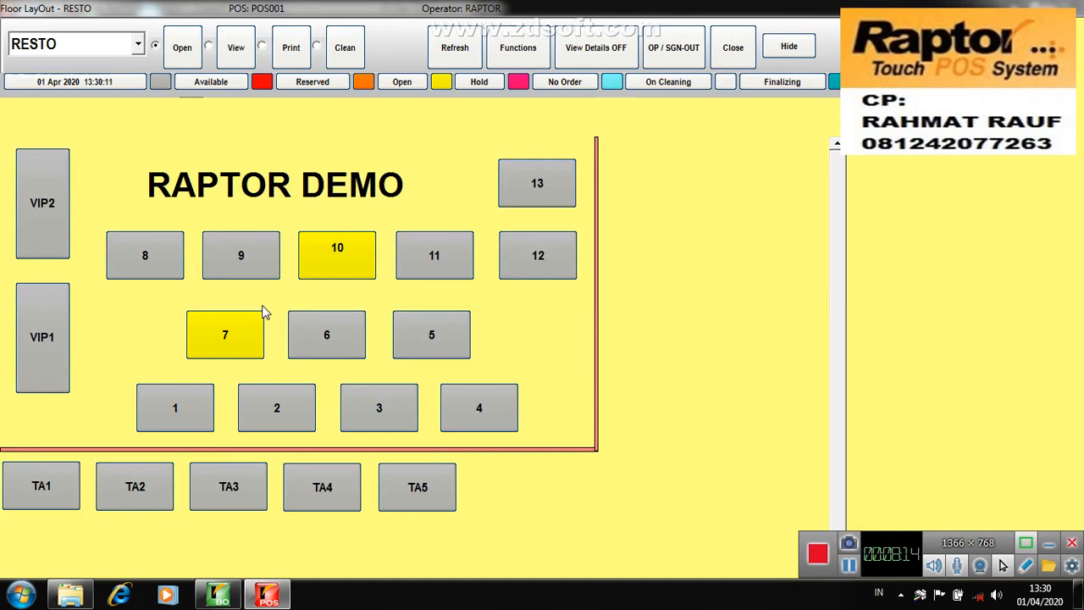
left_click(340, 246)
Step: Start the Combine Table function and choose table 7 as the main table
left_click(520, 49)
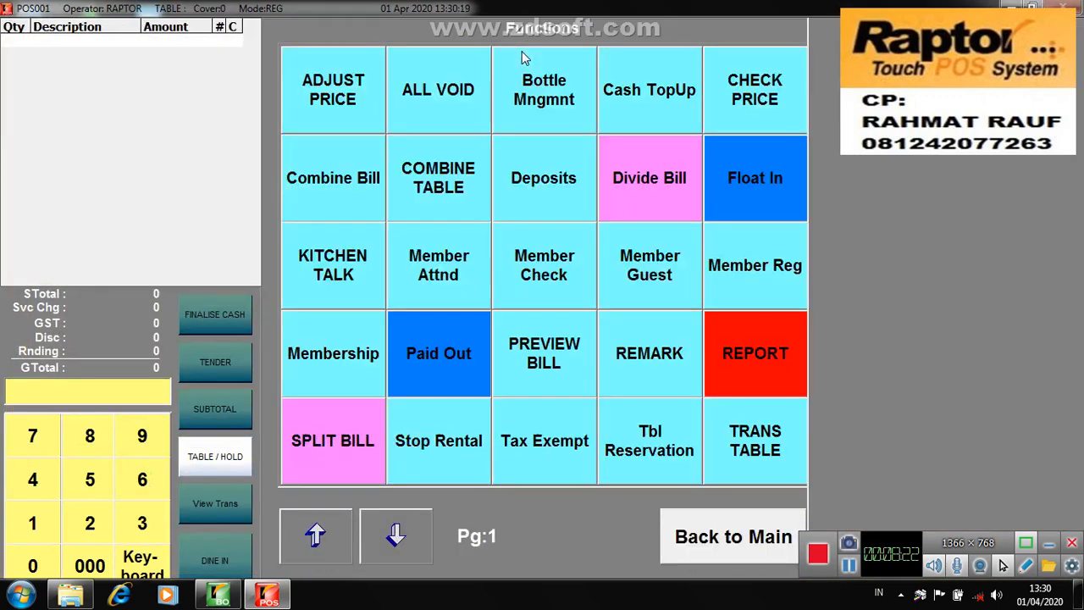
left_click(458, 213)
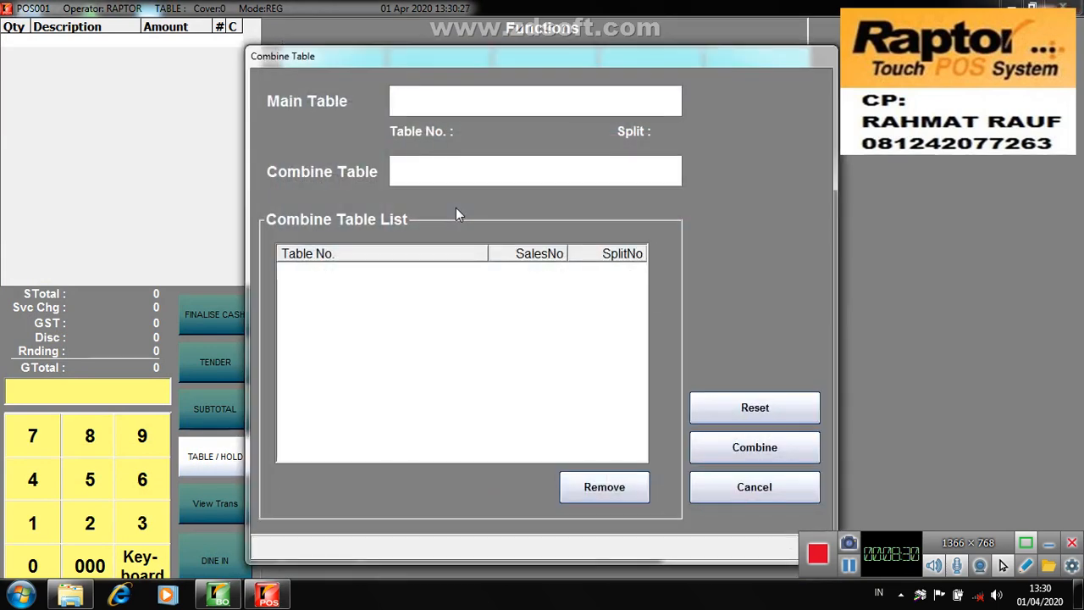
left_click(404, 96)
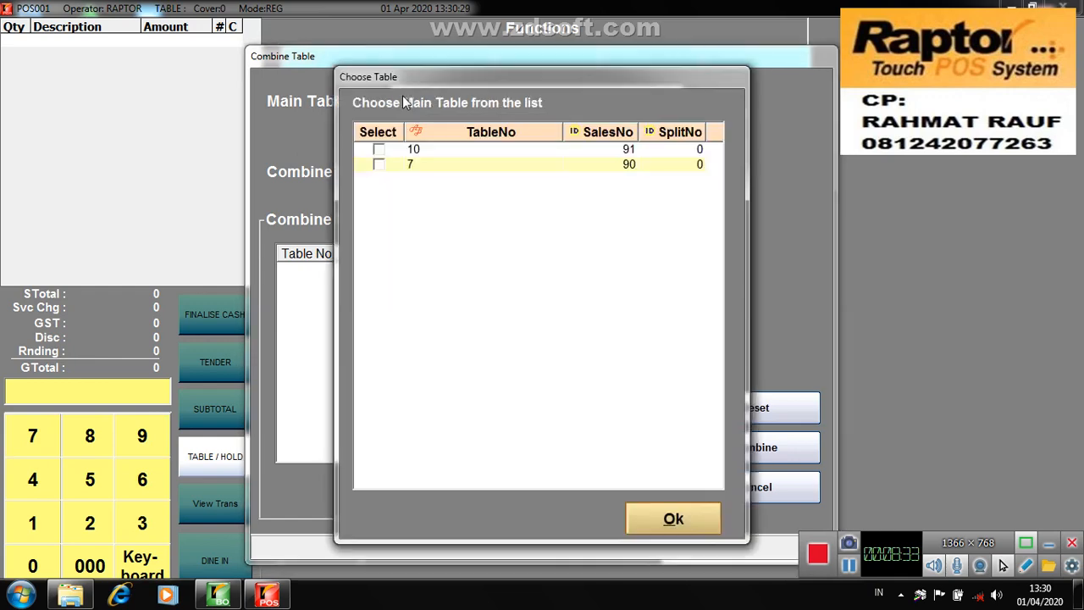
left_click(379, 166)
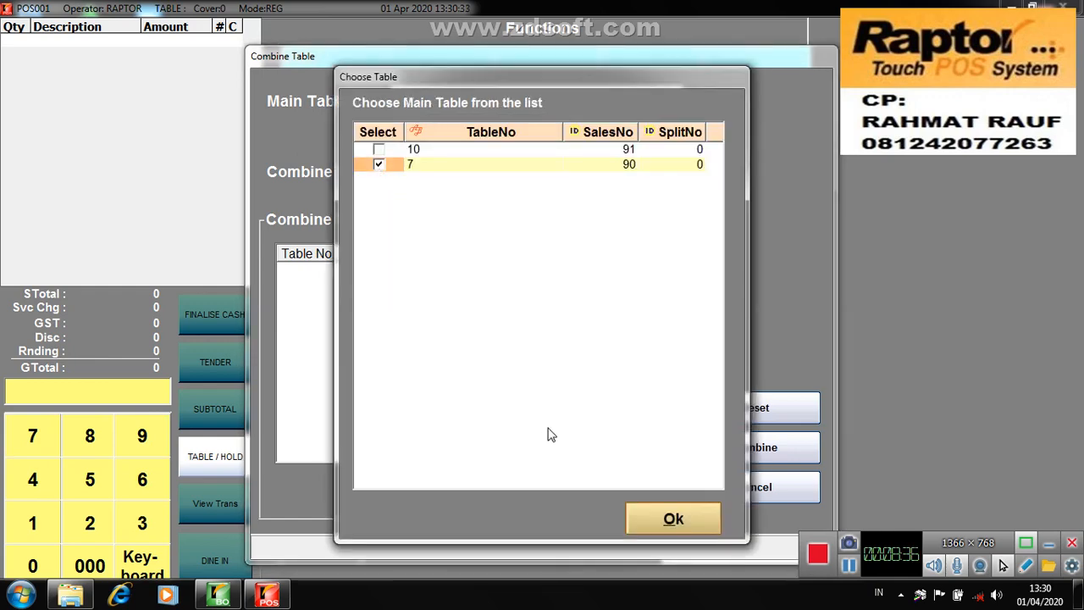
left_click(644, 526)
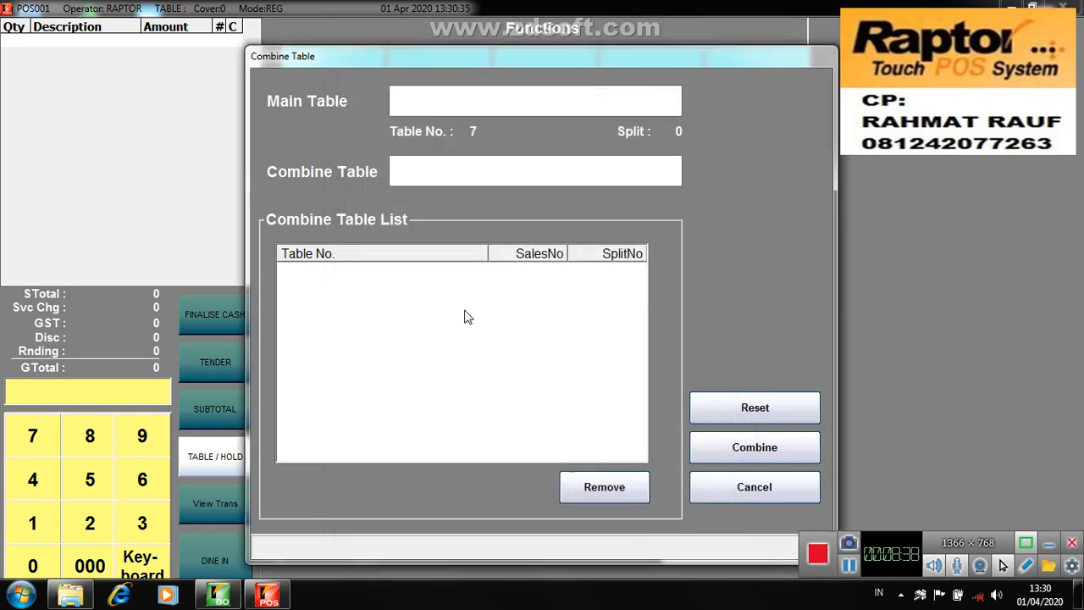
Step: Add table 10 to the combine list, combine it into table 7, and close the Combine Table dialog
left_click(401, 167)
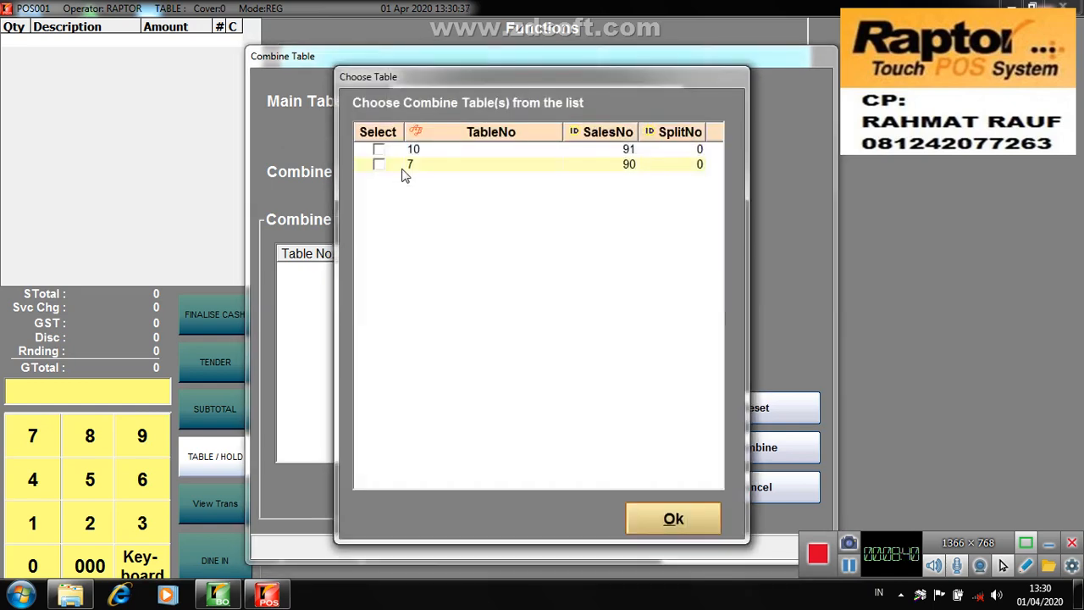
left_click(380, 153)
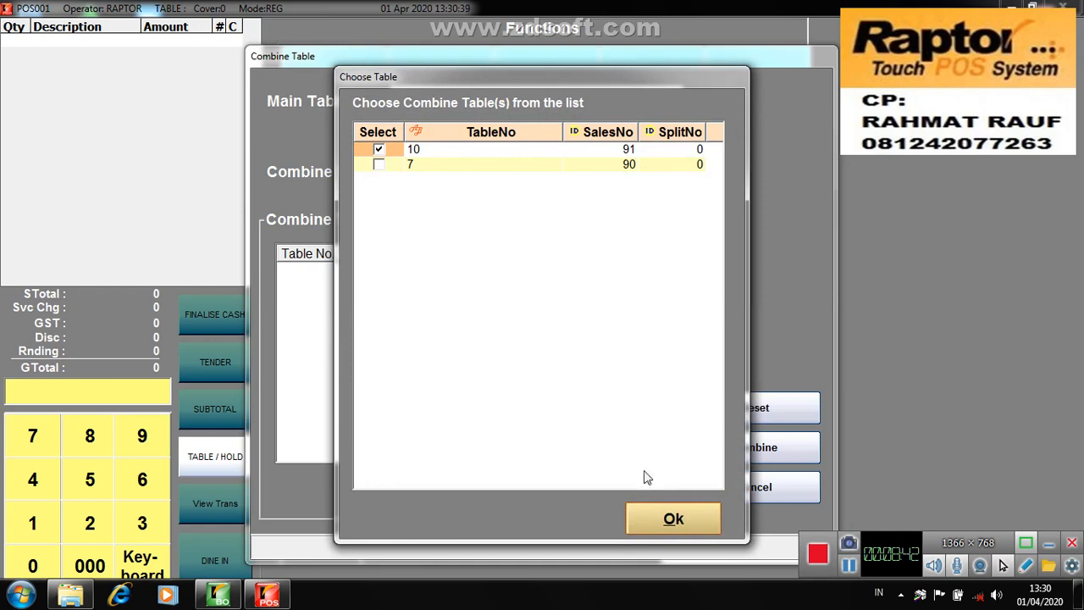
left_click(665, 513)
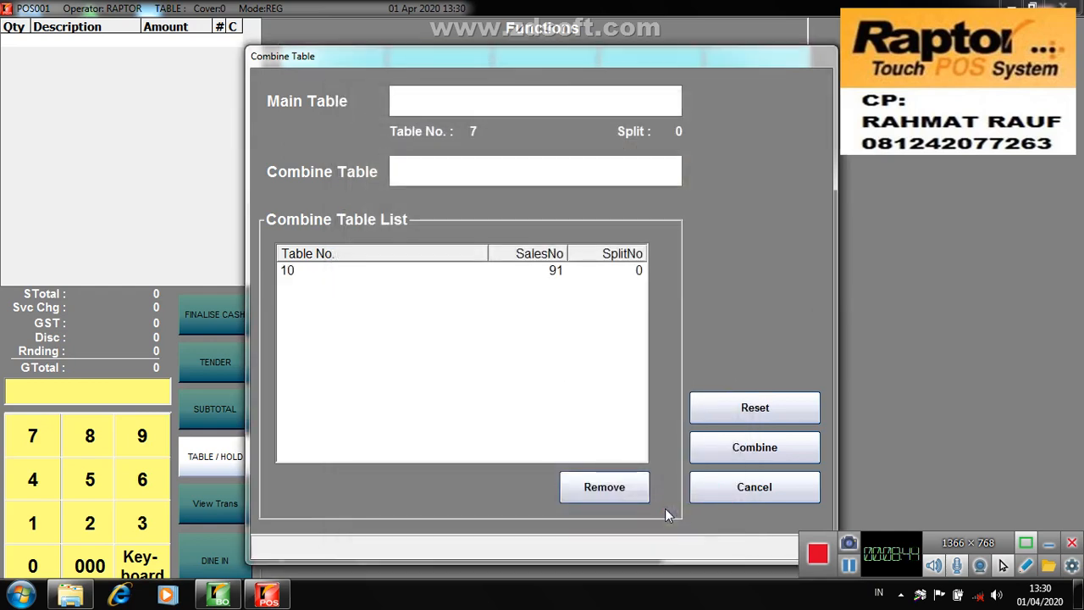
left_click(729, 455)
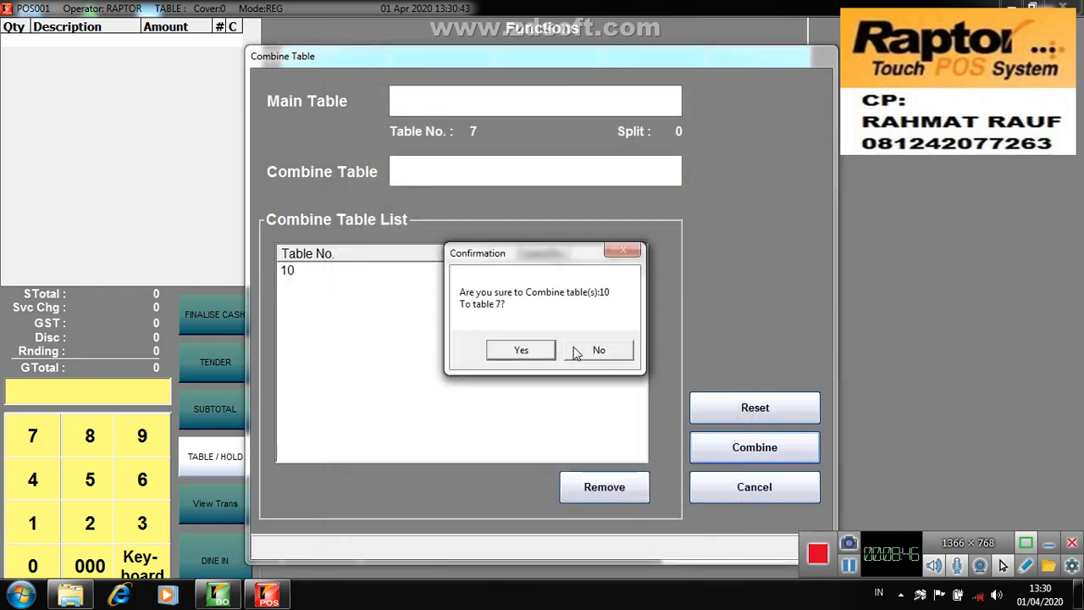
left_click(522, 351)
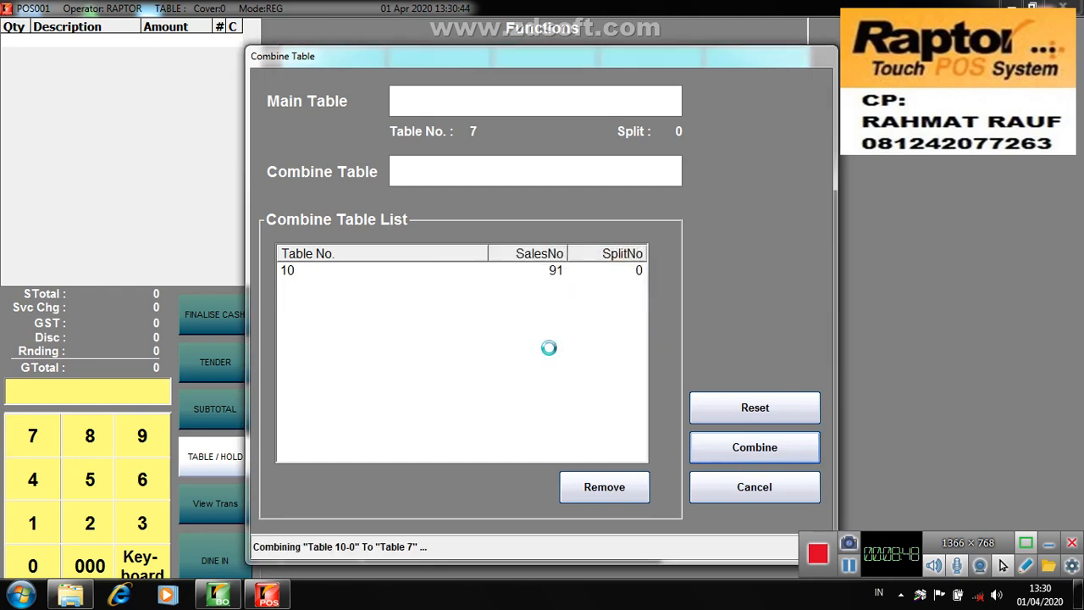
left_click(549, 354)
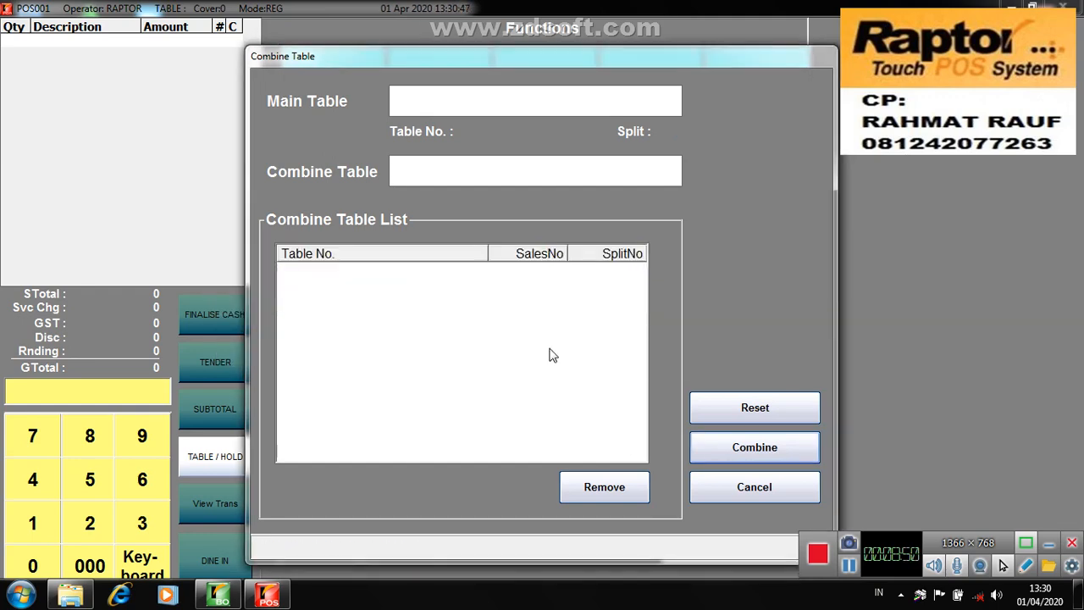
left_click(738, 494)
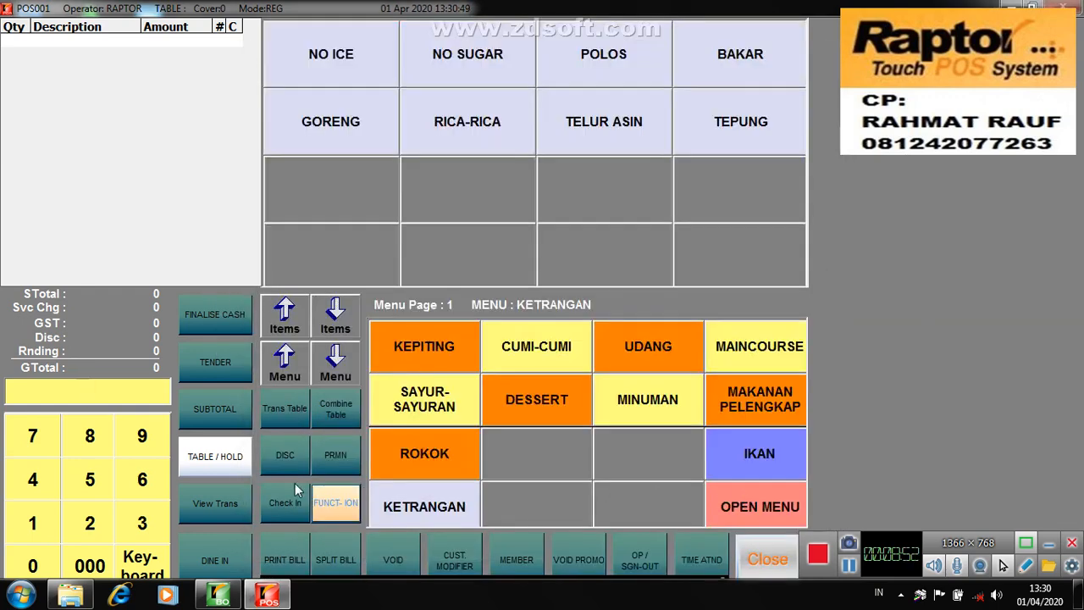
Step: Open table 7 from the floor layout to review its combined order
left_click(215, 455)
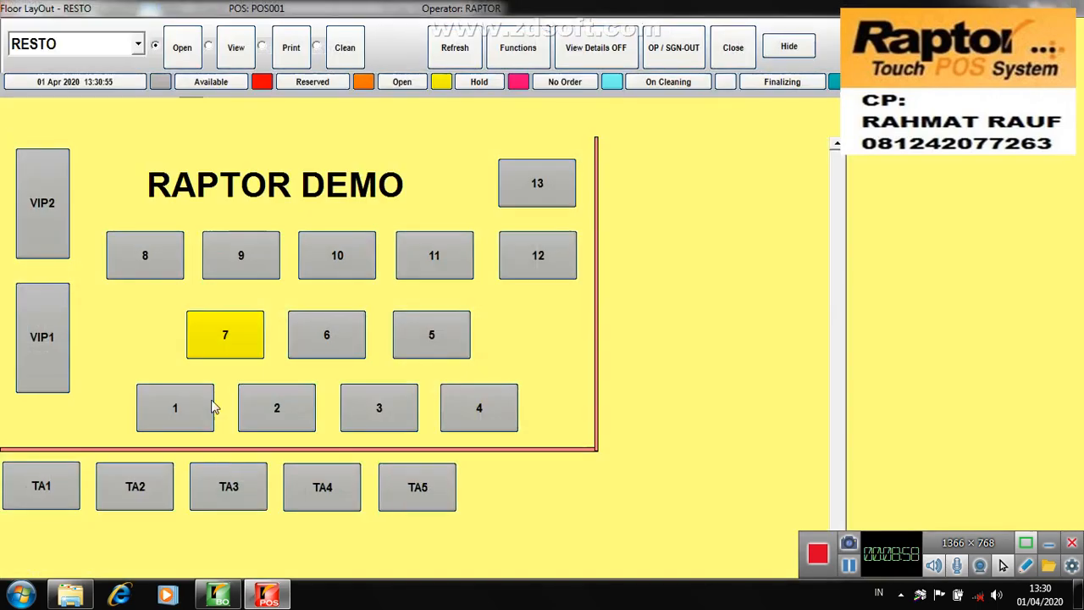
left_click(224, 334)
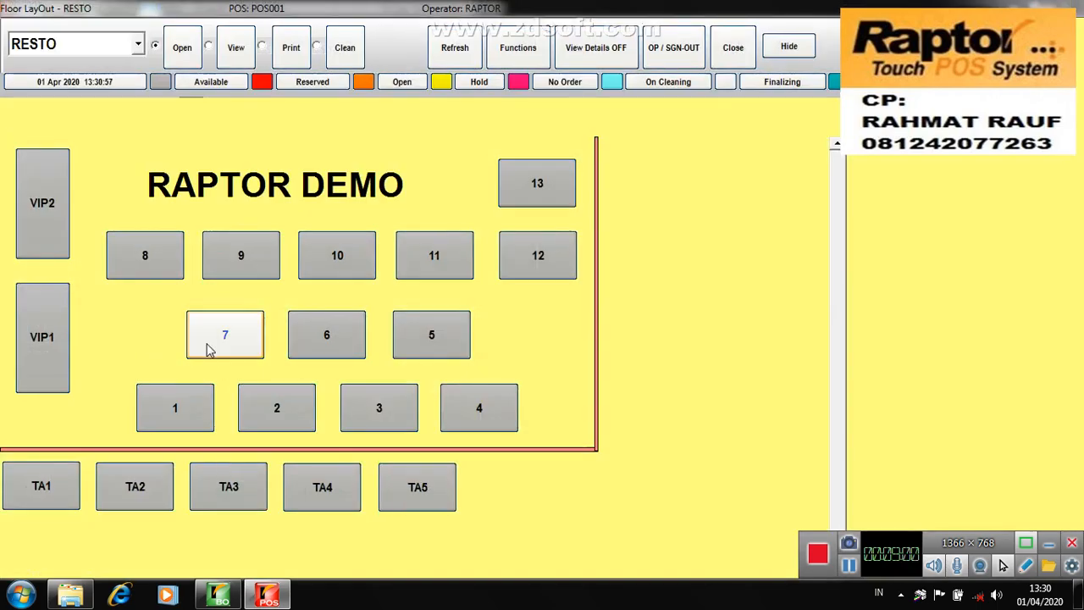
left_click(210, 349)
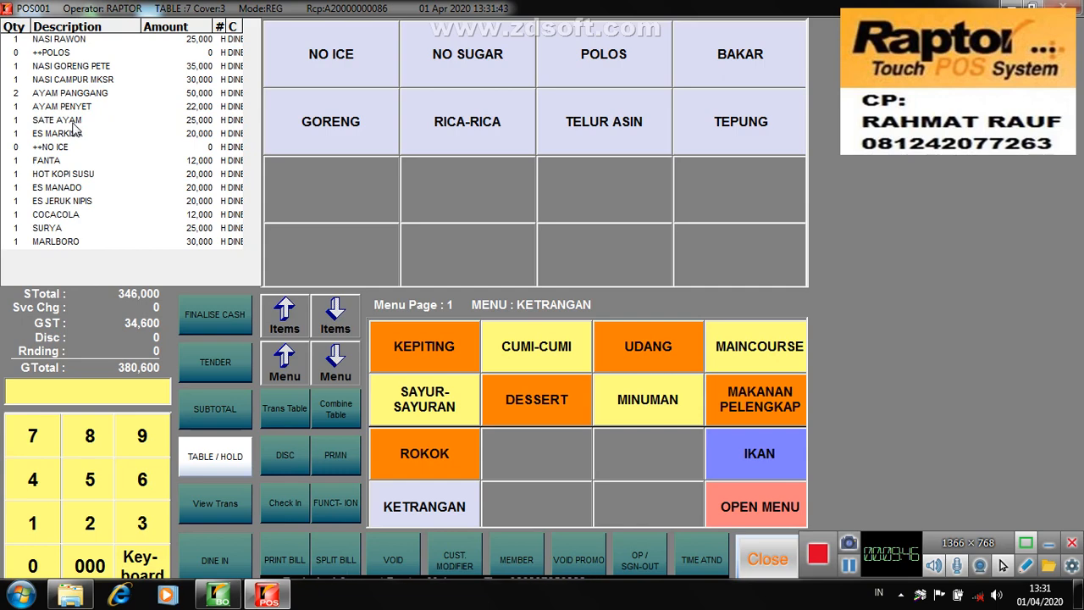
Step: Void the SATE AYAM in table 7's order, authorising with the operator PIN and using the remark Complain
double_click(74, 123)
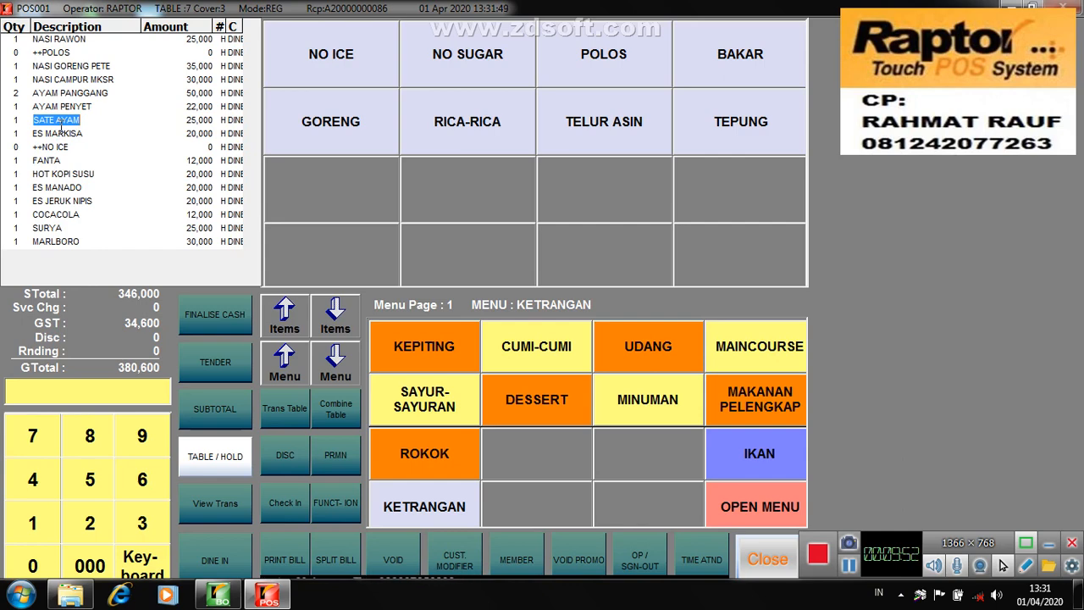
left_click(395, 552)
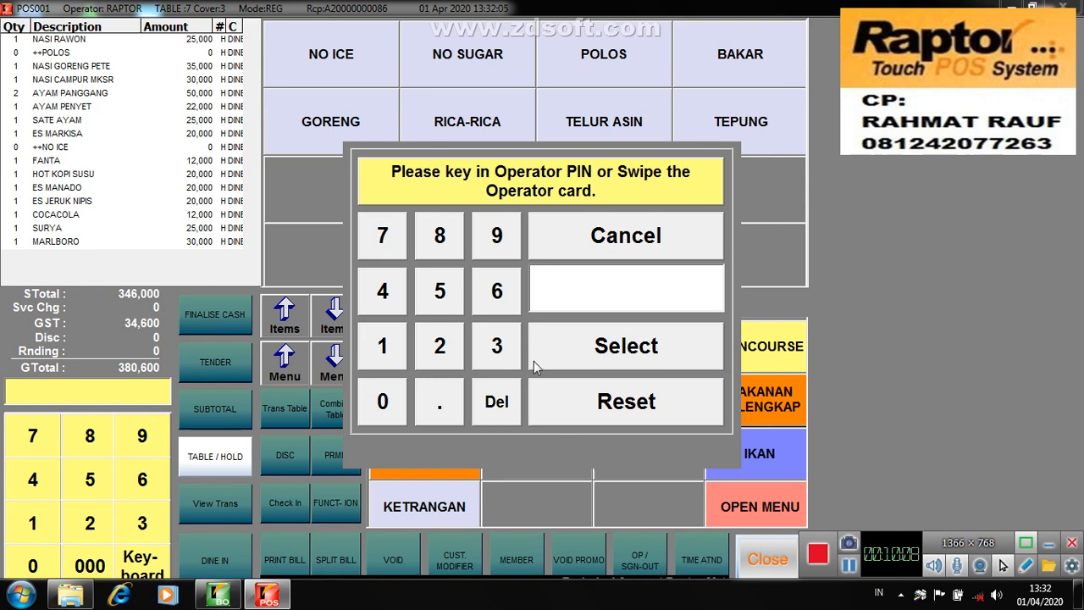
double_click(455, 254)
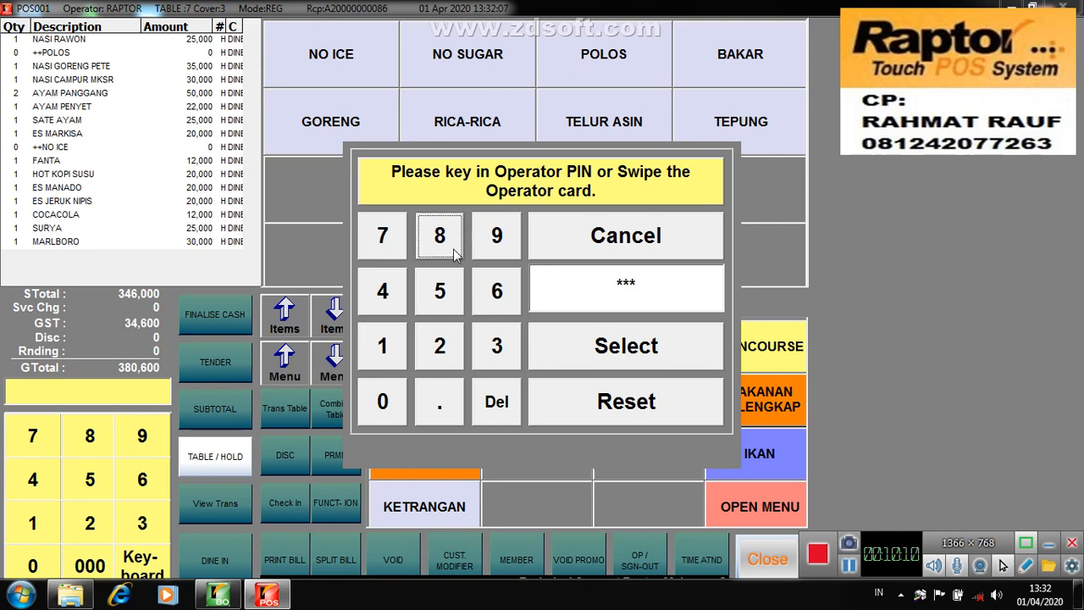
left_click(565, 347)
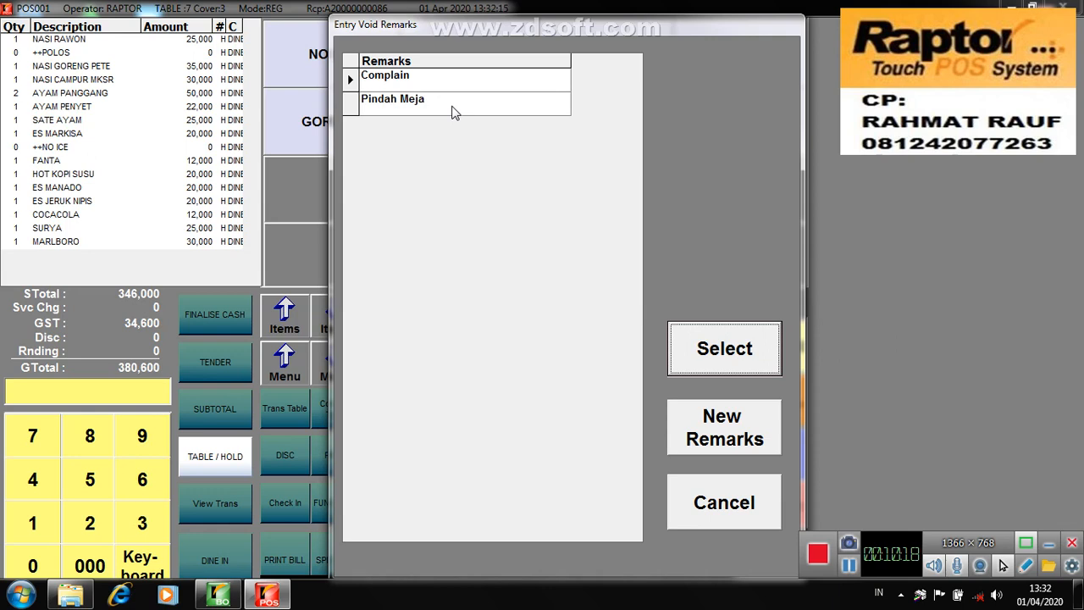
left_click(687, 434)
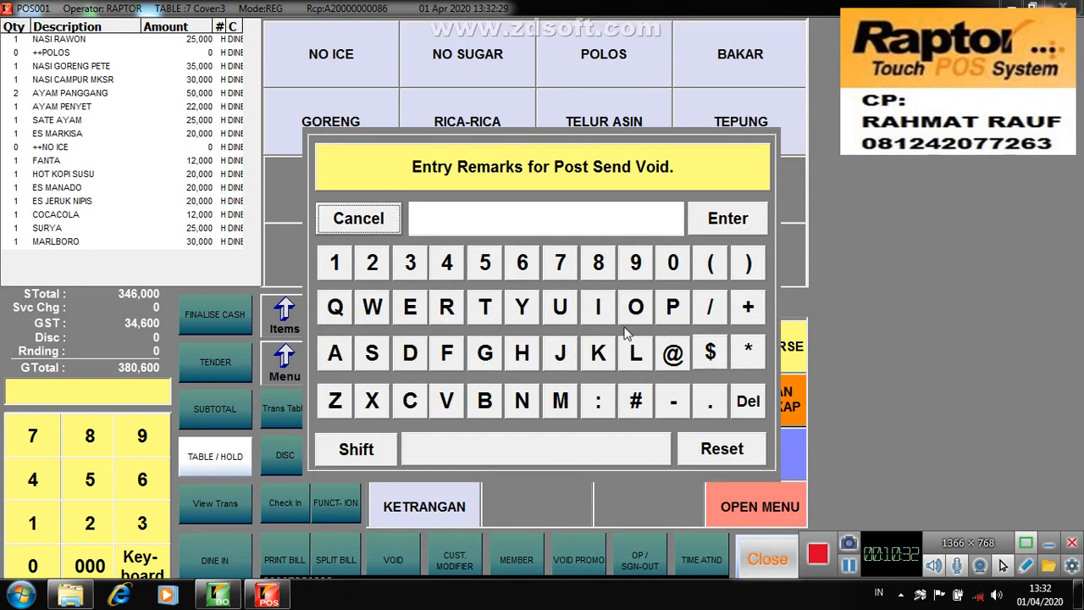
left_click(379, 224)
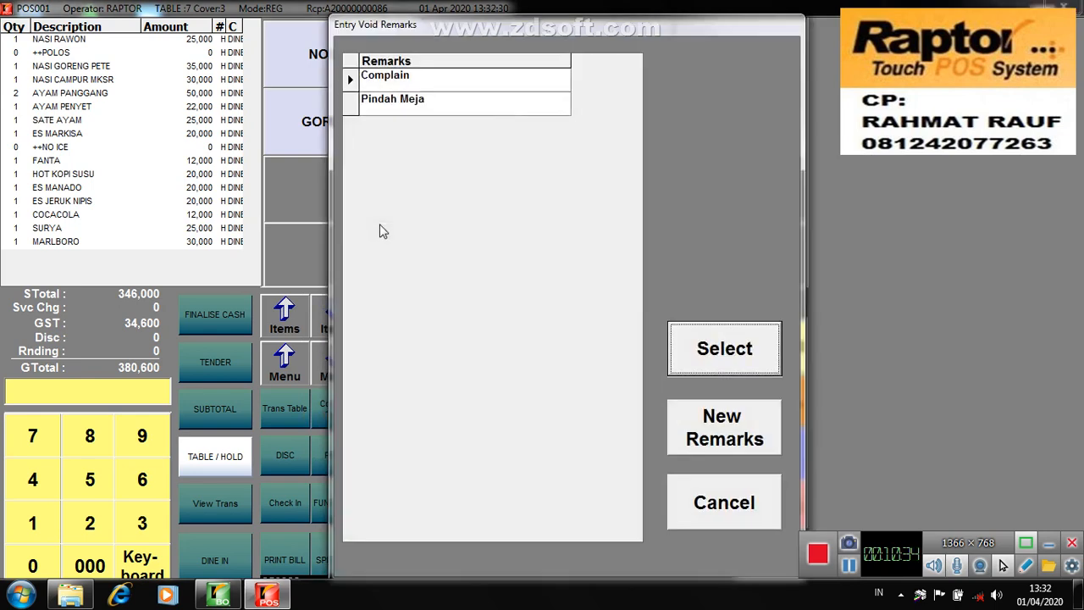
left_click(727, 359)
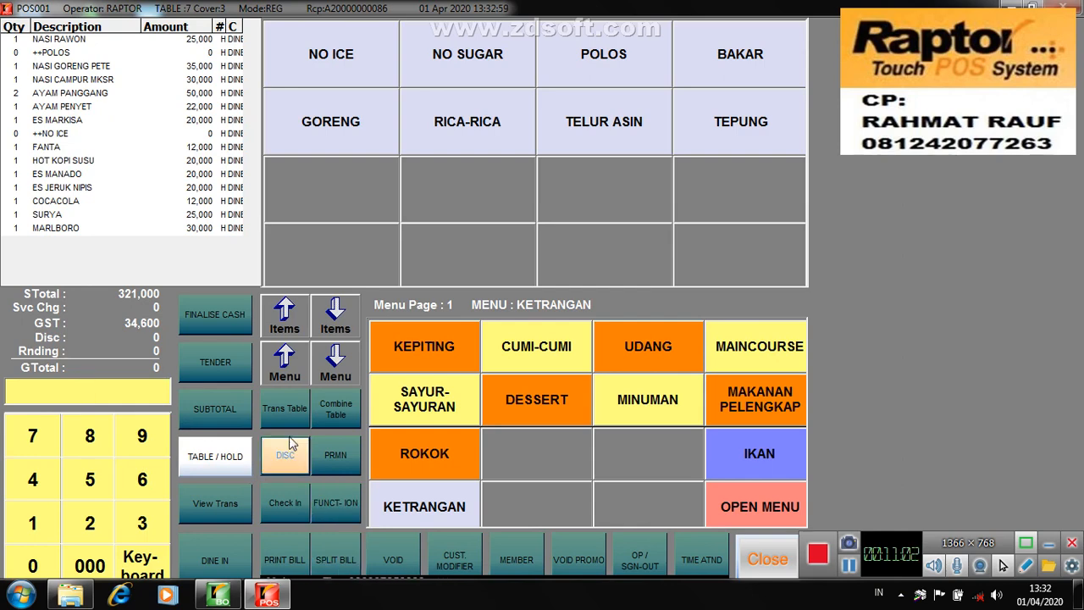
Step: Open Split Bill for table 7 and move NASI GORENG PETE and AYAM PENYET to split 1
left_click(339, 573)
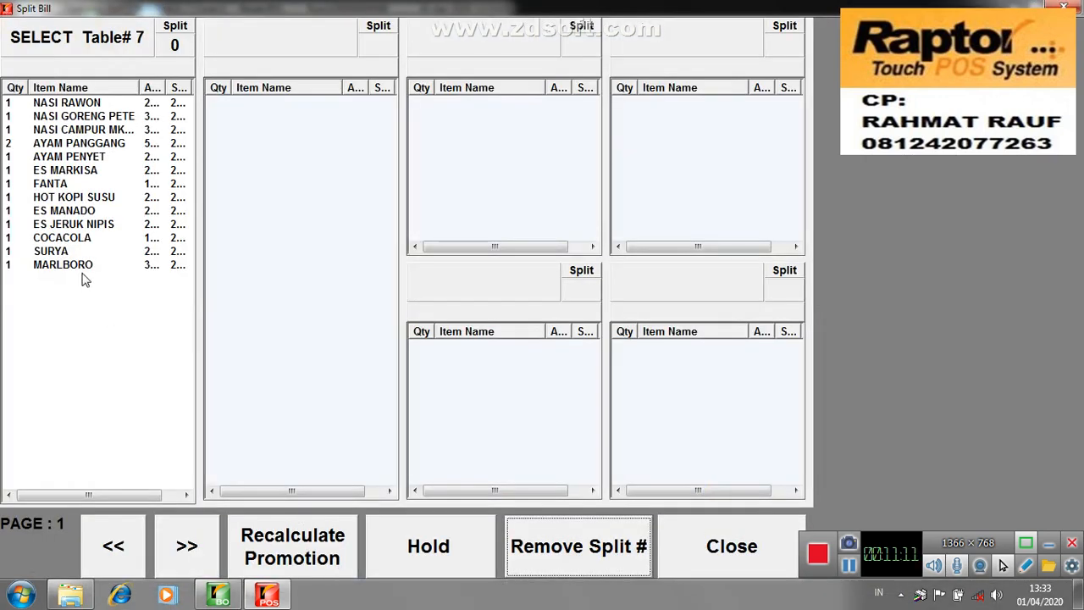
left_click(57, 124)
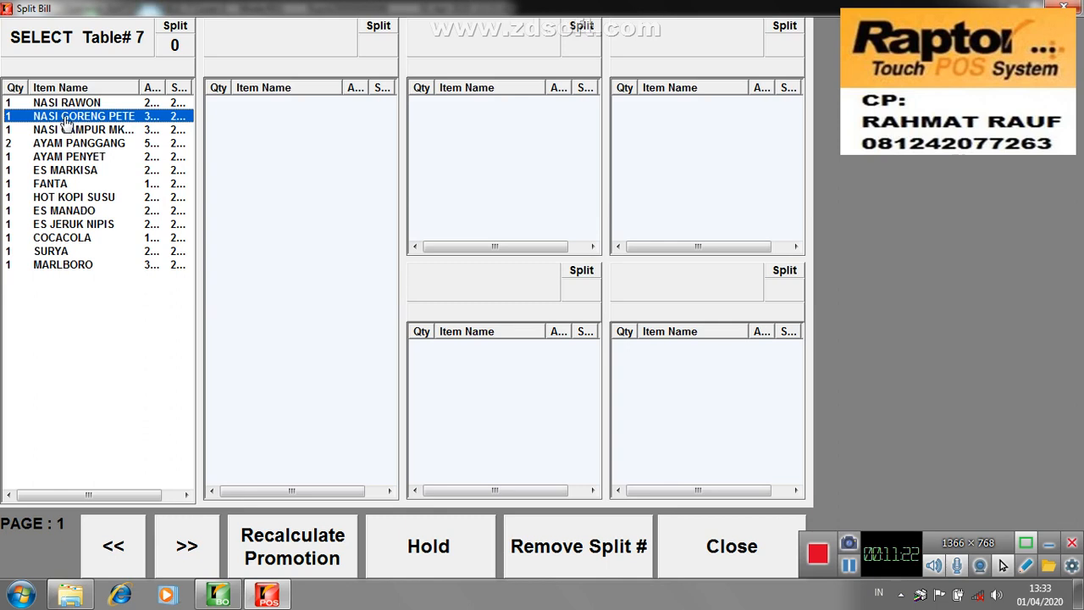
left_click(266, 127)
left_click(61, 157)
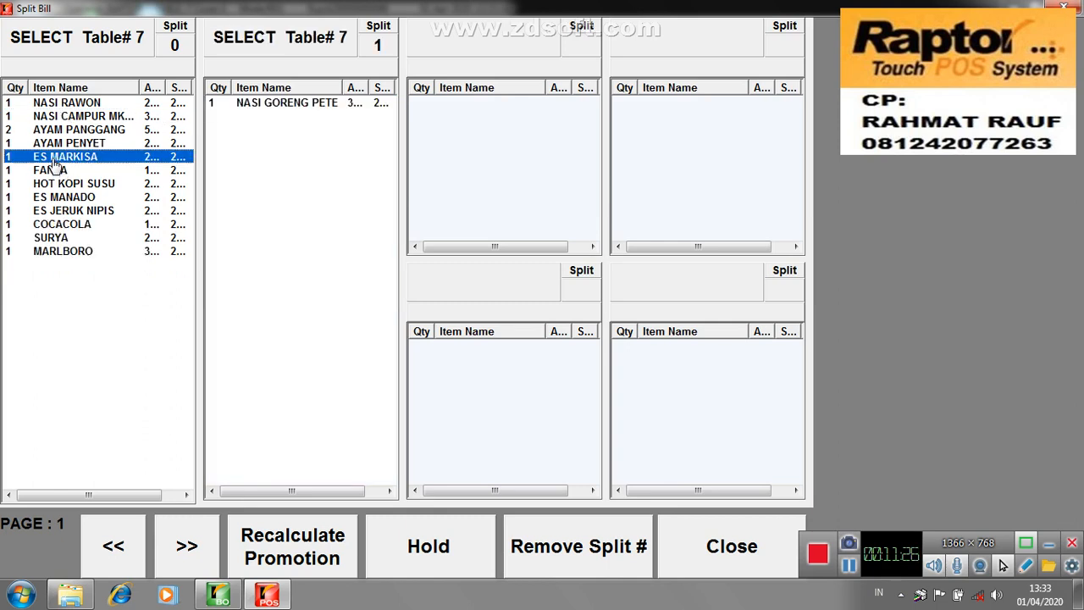
left_click(69, 145)
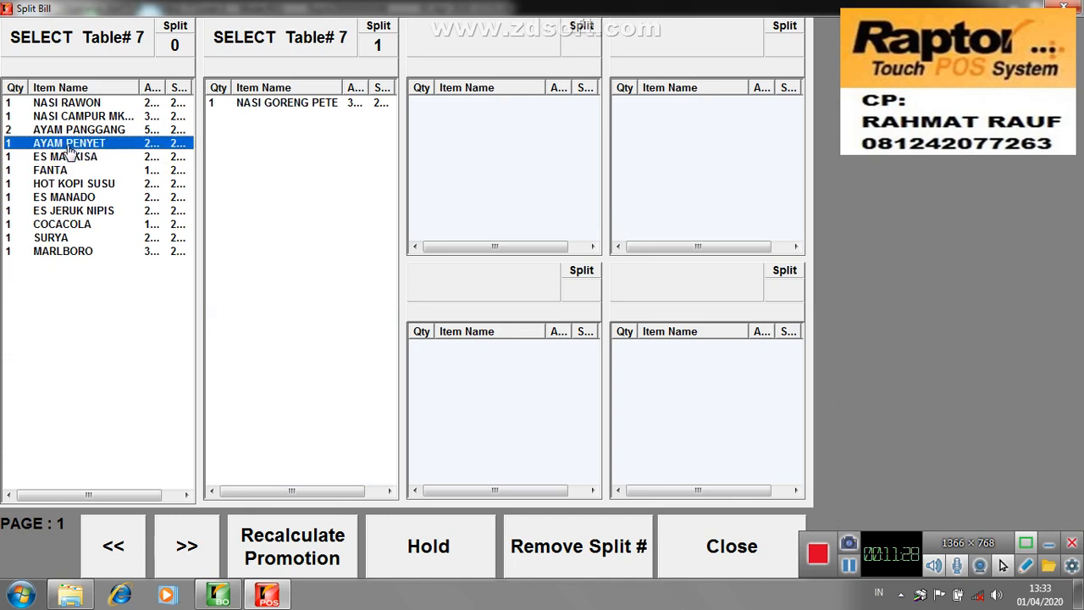
left_click(286, 155)
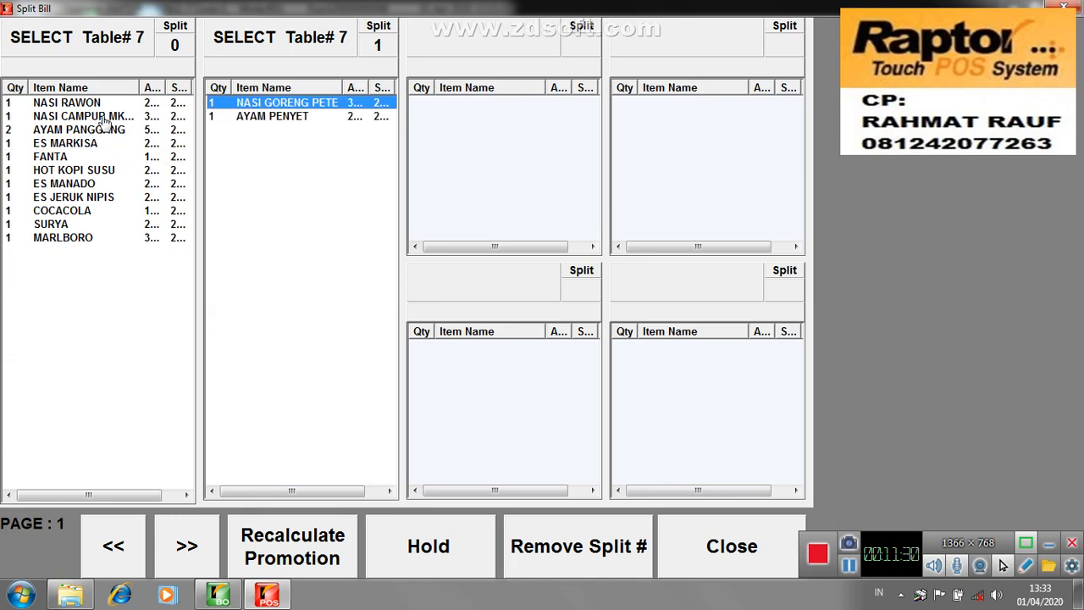
Step: Move NASI RAWON to split 2 and HOT KOPI SUSU to split 1
left_click(85, 103)
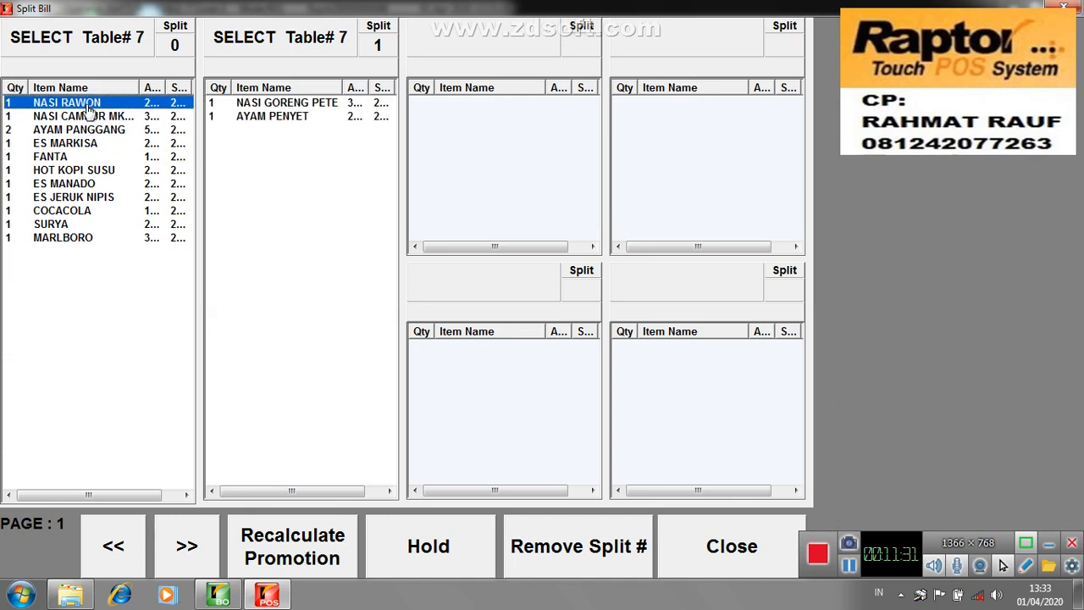
left_click(452, 142)
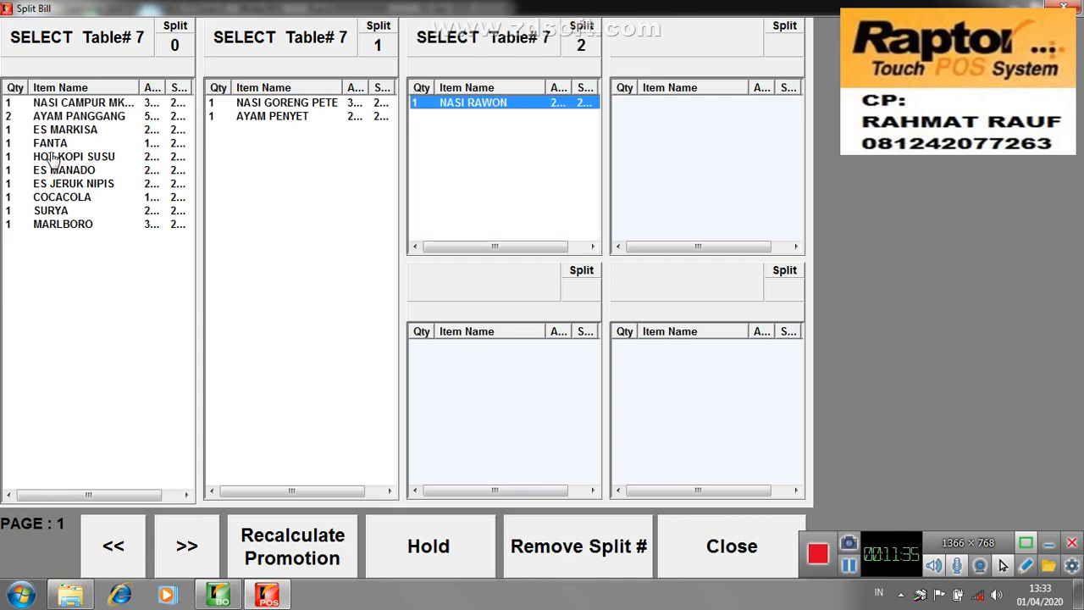
left_click(59, 161)
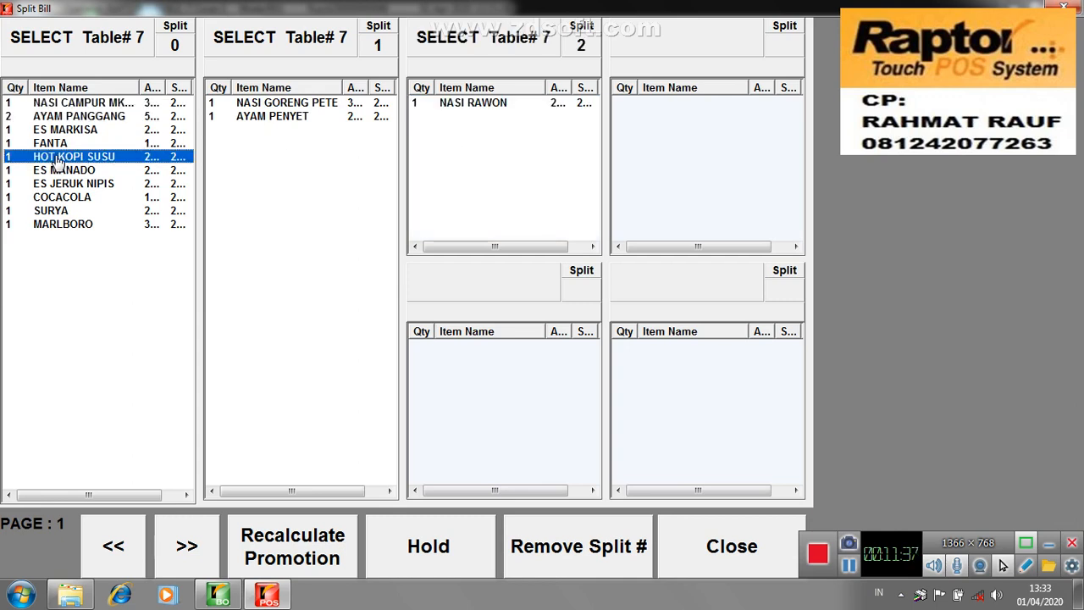
left_click(284, 166)
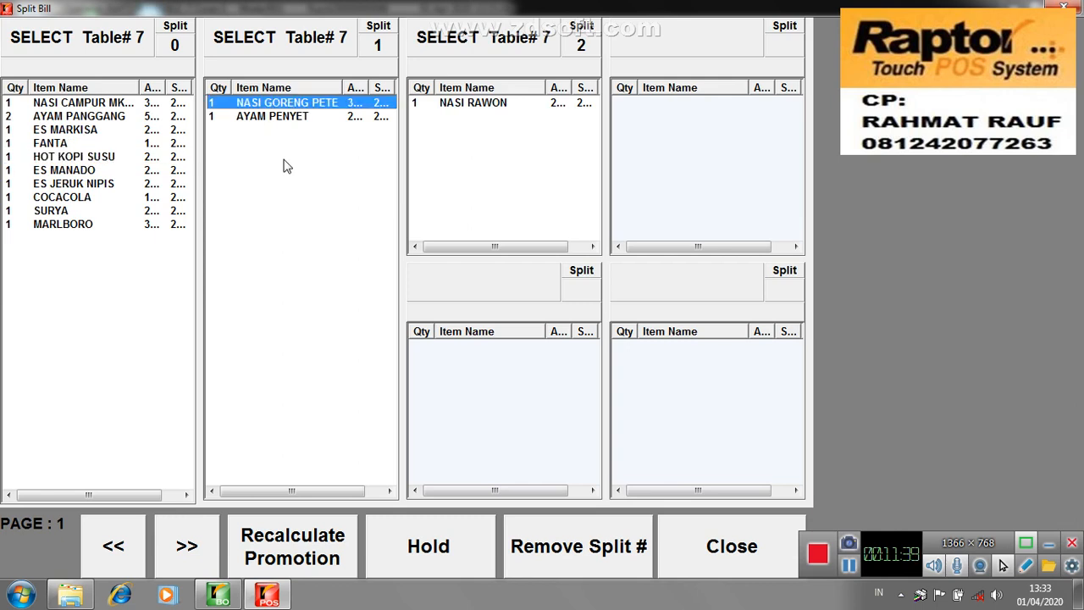
Step: Move COCACOLA and FANTA from the original bill to split 2
left_click(70, 173)
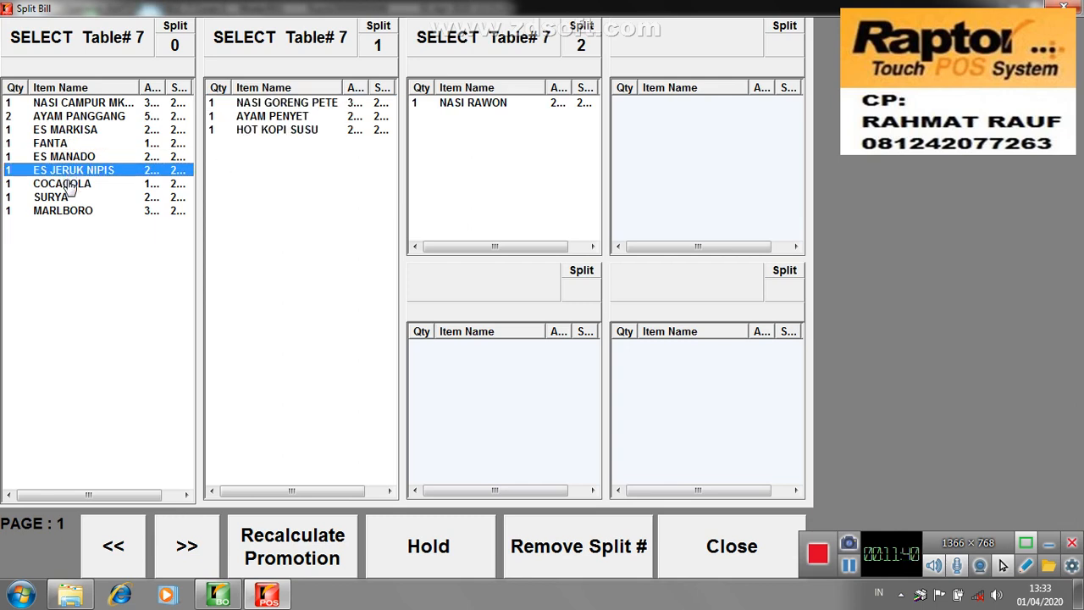
left_click(72, 187)
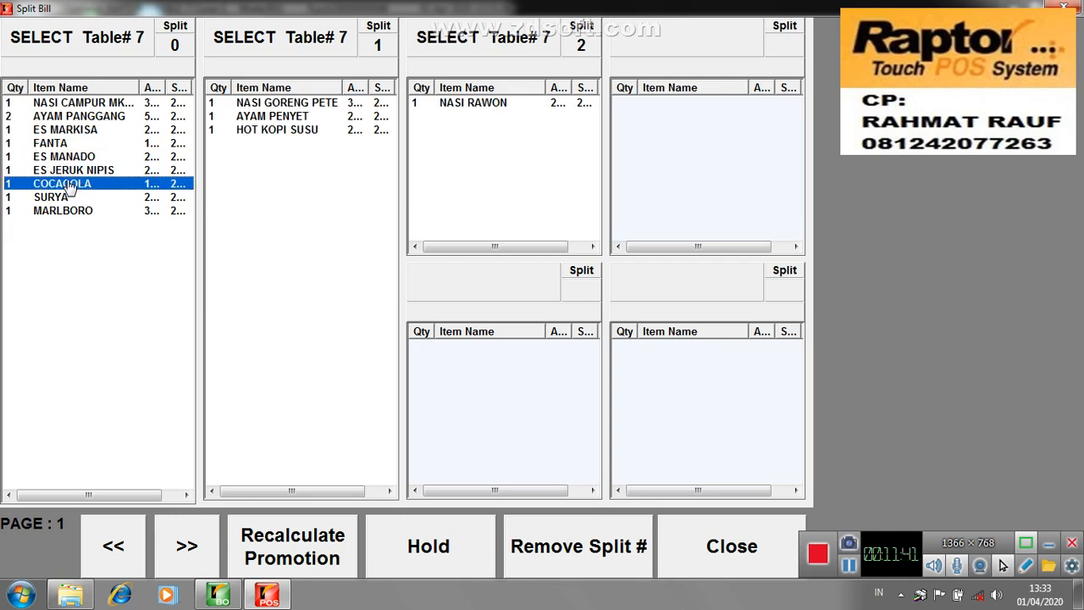
left_click(458, 141)
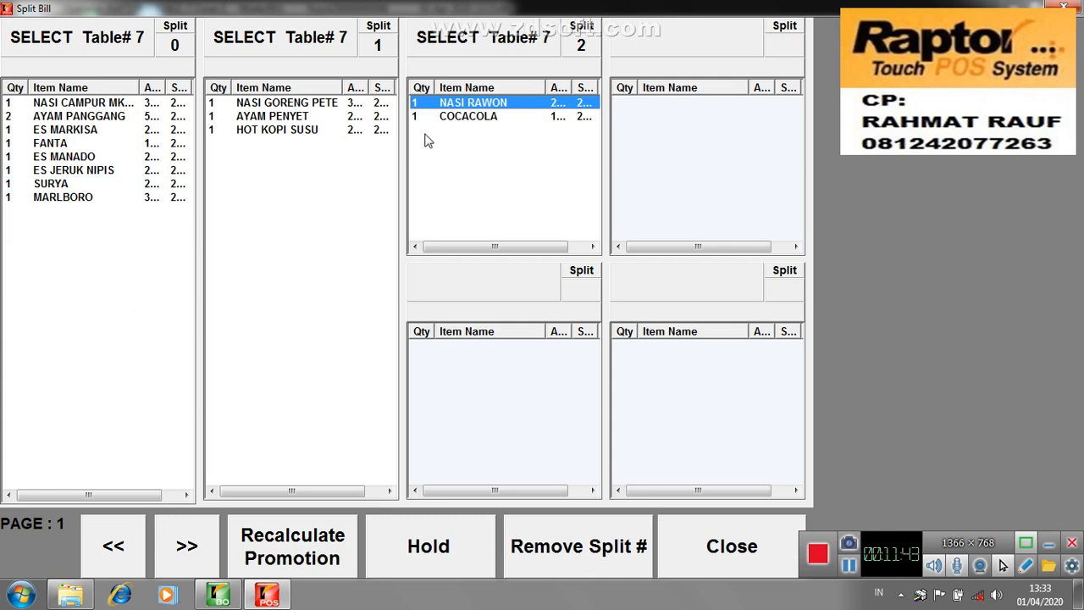
left_click(49, 184)
left_click(58, 154)
left_click(55, 143)
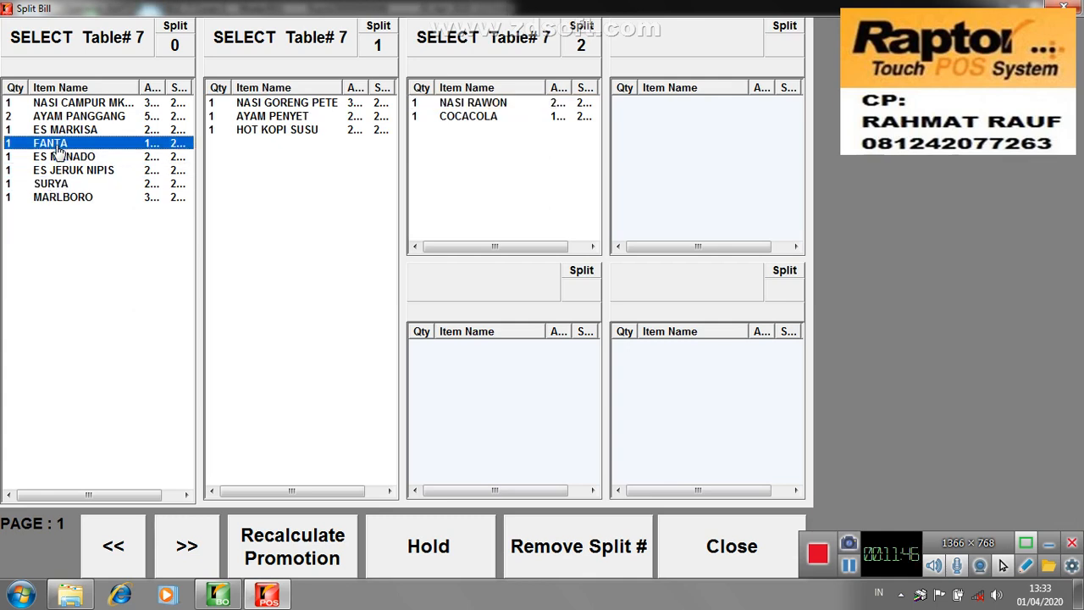
left_click(443, 156)
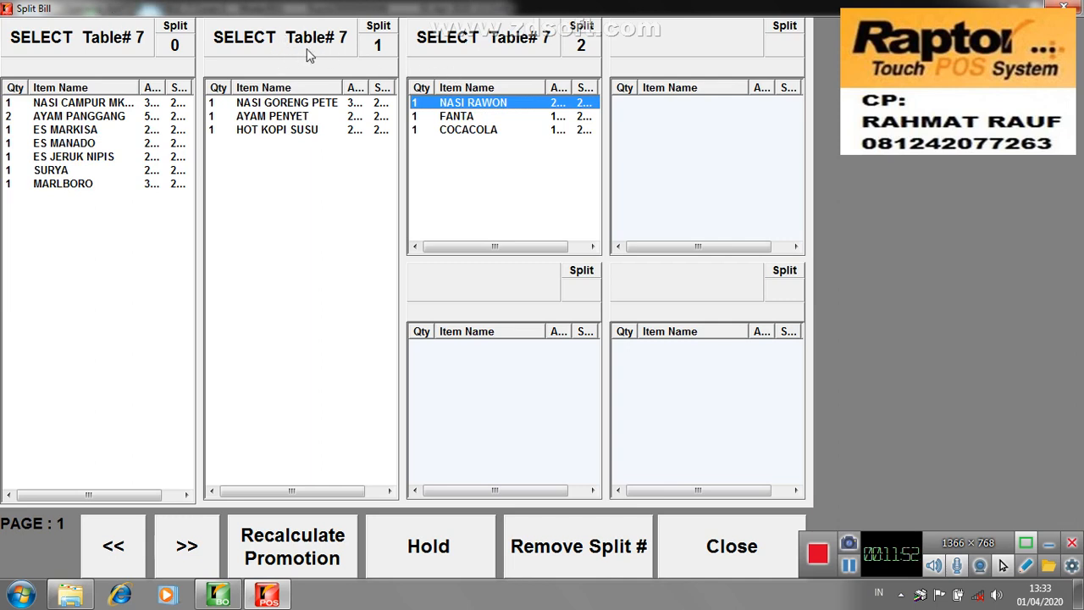
Step: Select split 0 of table 7 and enter the customer's first name as its bill remark
left_click(144, 158)
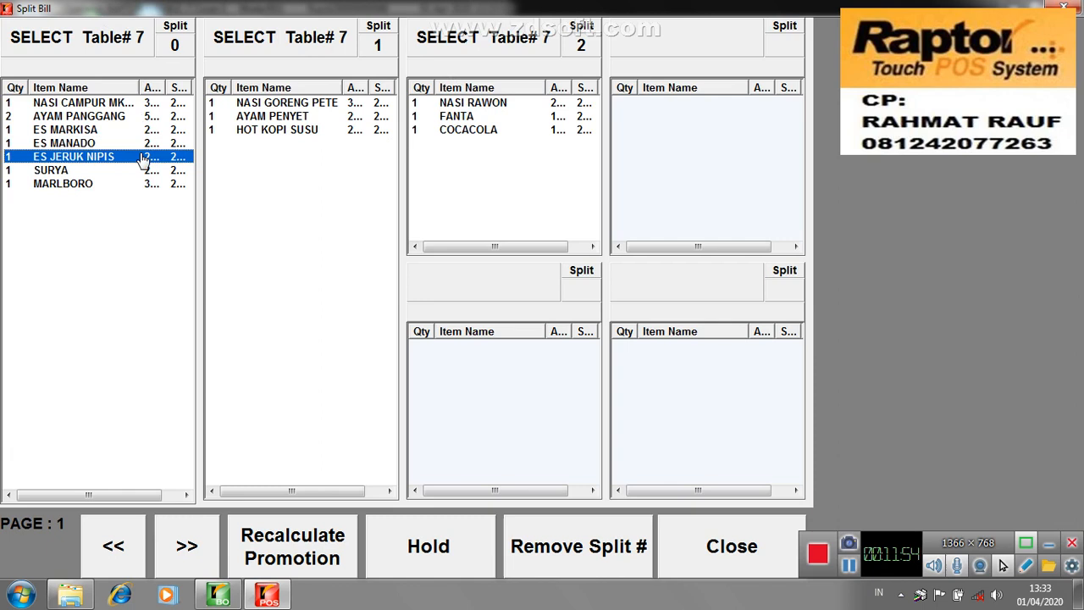
left_click(75, 43)
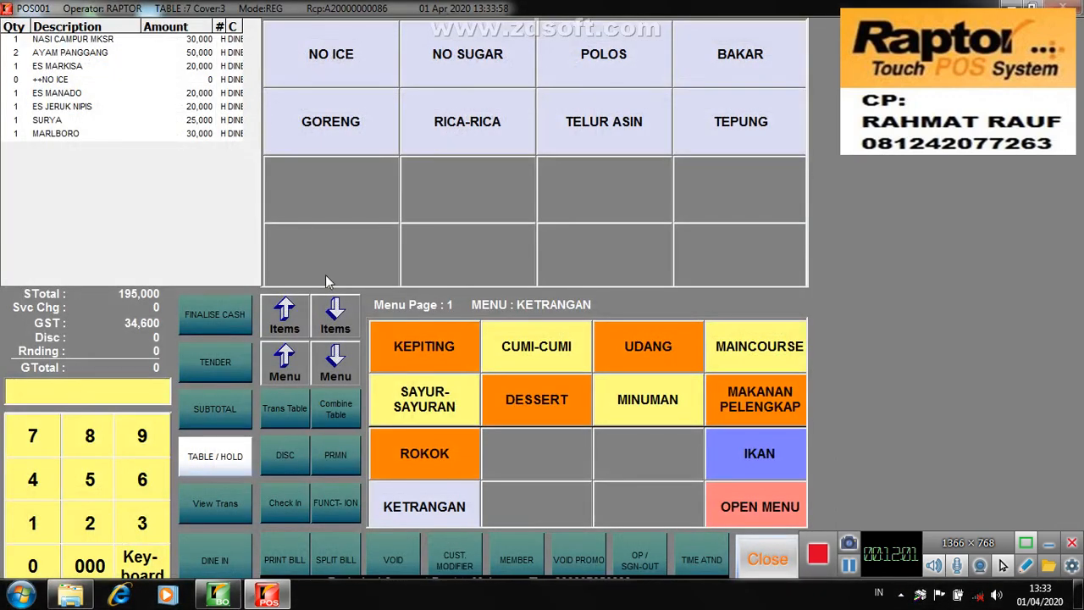
left_click(336, 502)
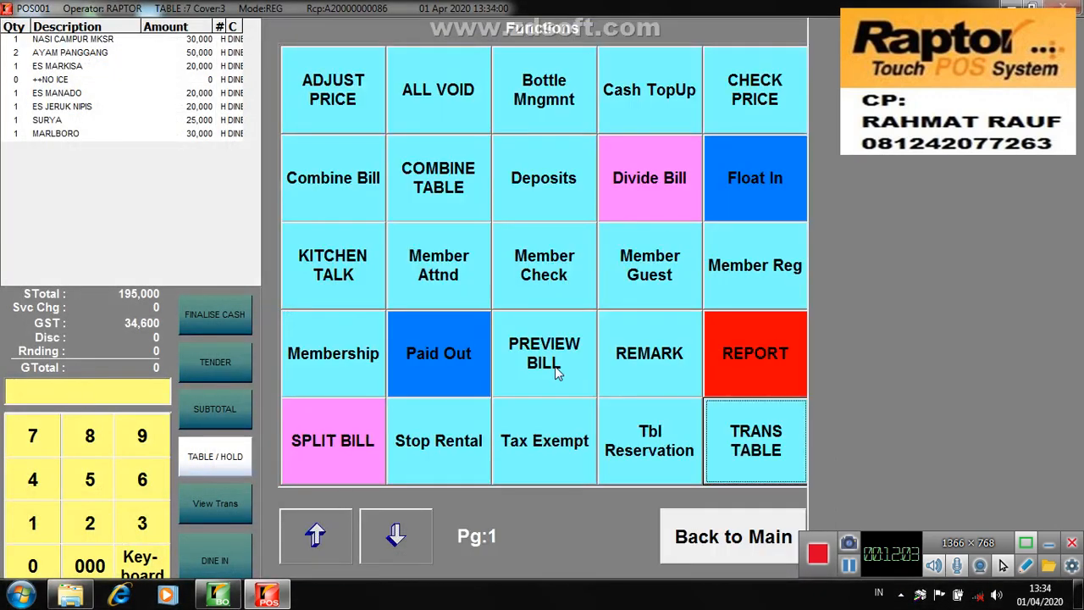
left_click(630, 363)
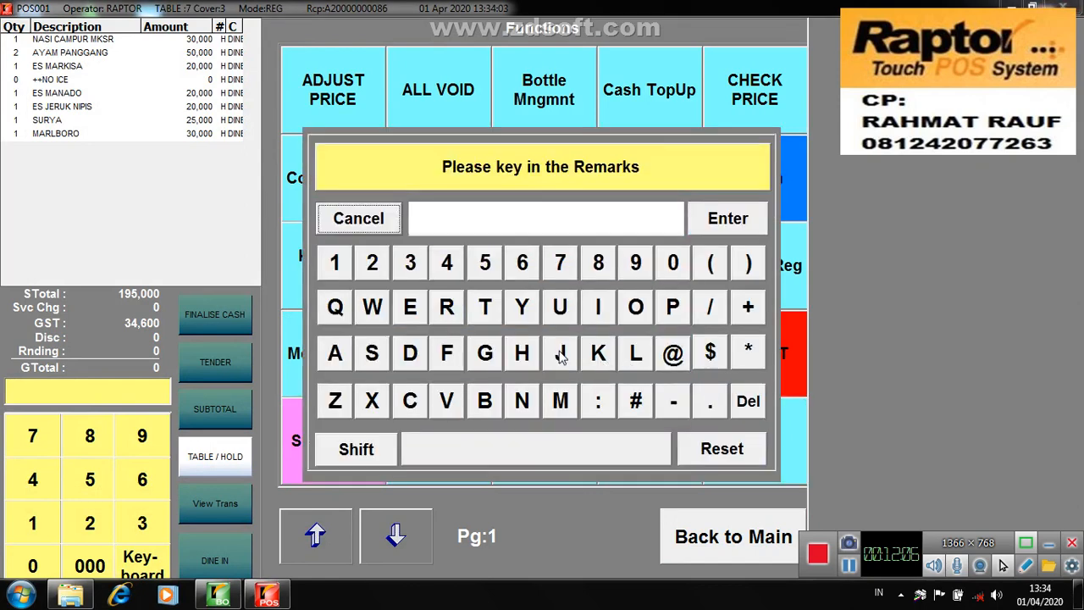
left_click(559, 356)
left_click(635, 307)
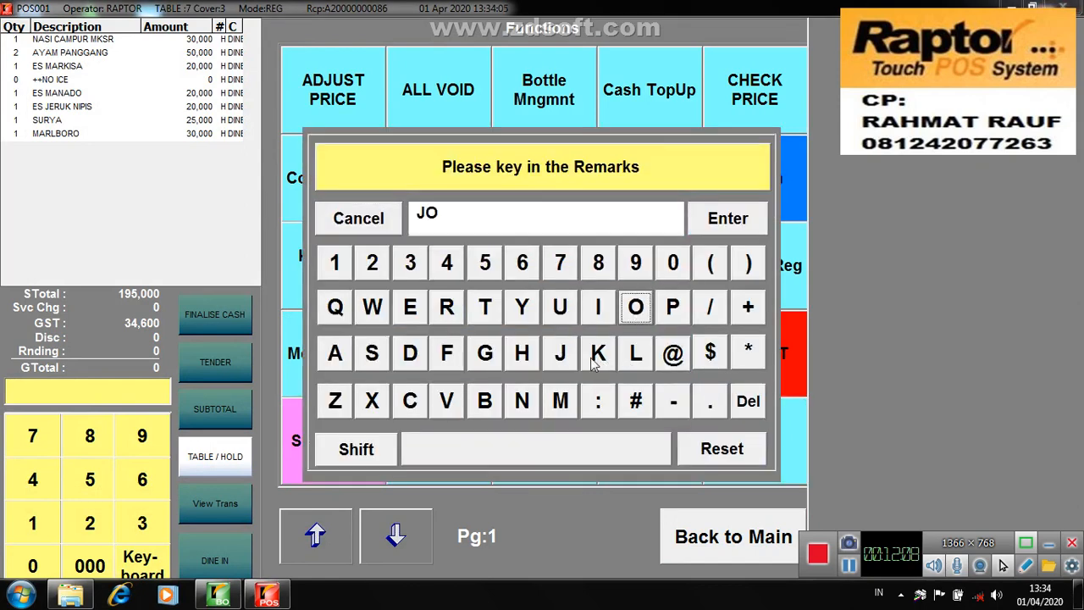
left_click(596, 360)
left_click(635, 307)
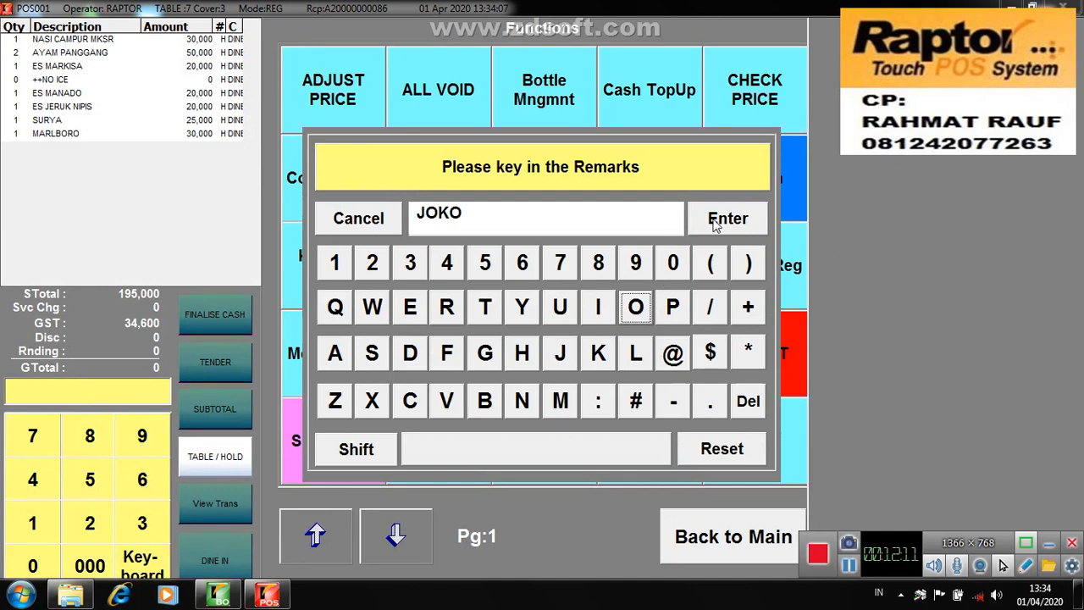
left_click(715, 222)
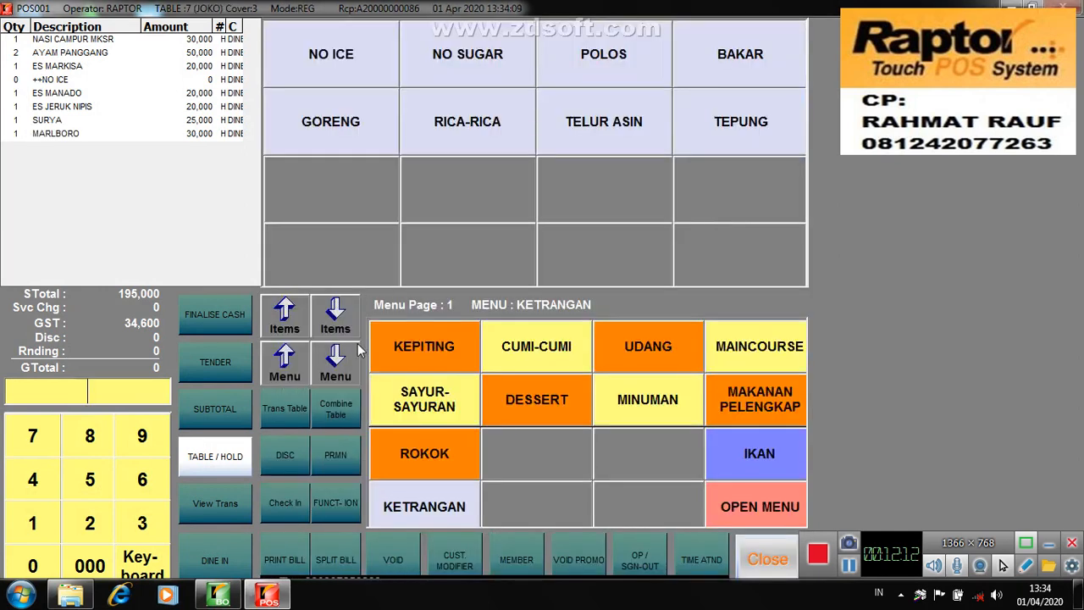
Step: Enter the second customer's first name as the remark on split 1 of table 7, and review the splits in Split Bill
left_click(339, 552)
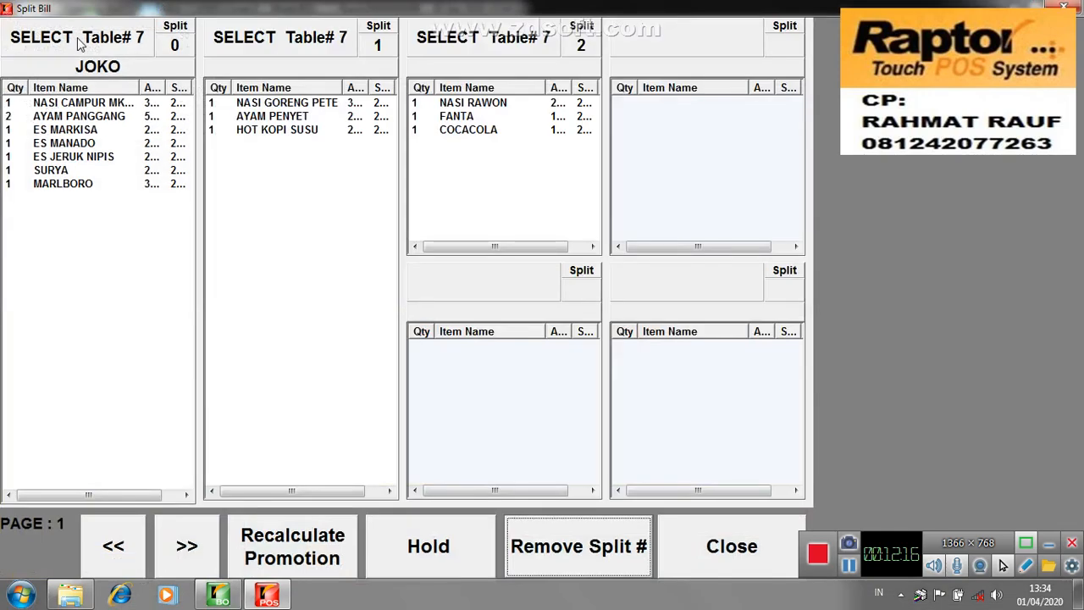
left_click(254, 41)
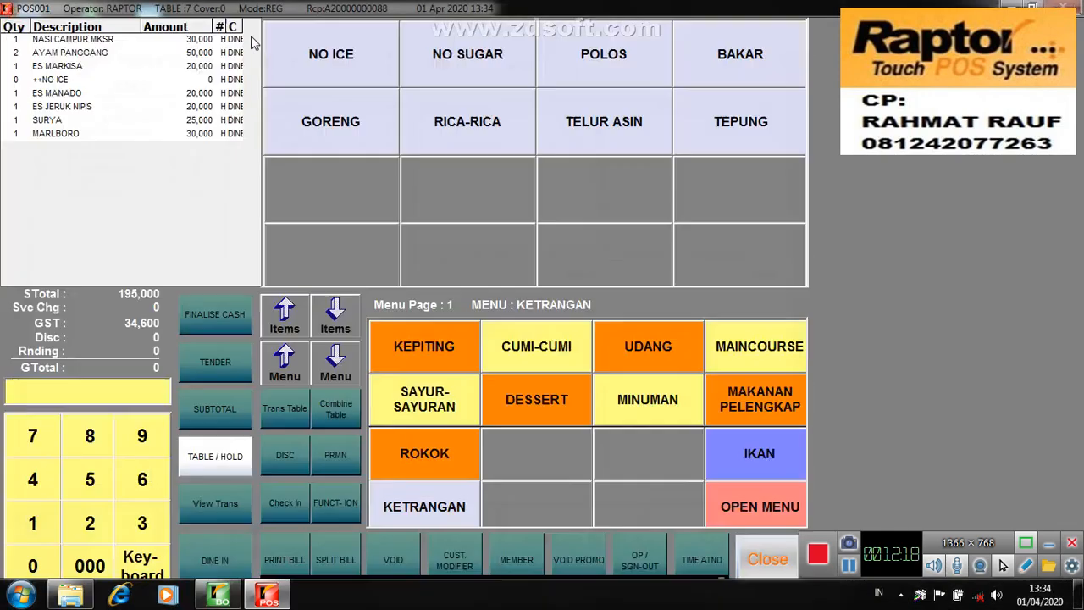
left_click(336, 505)
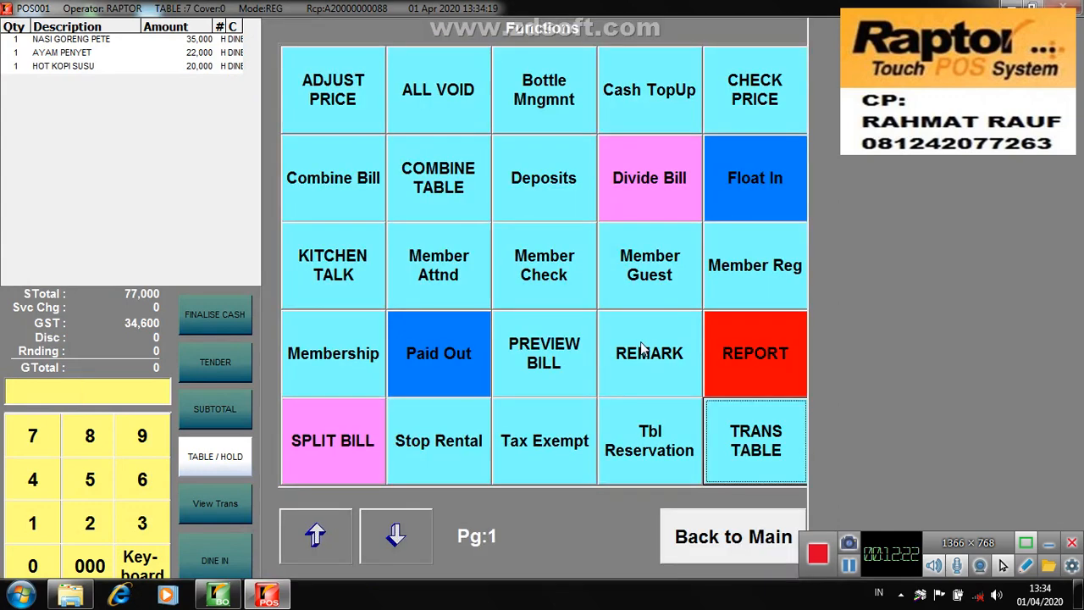
left_click(642, 349)
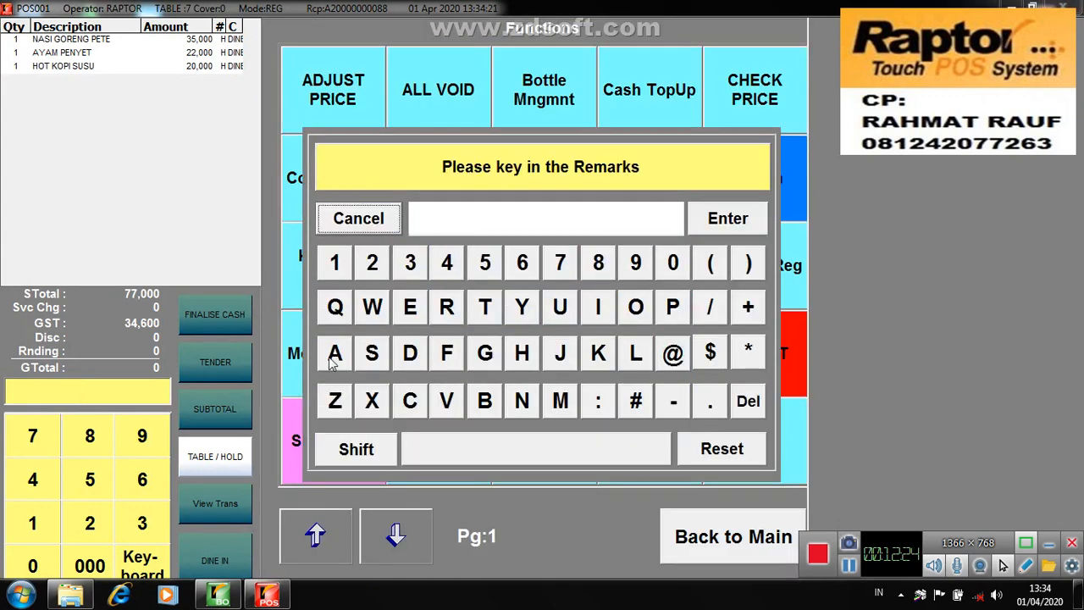
left_click(335, 356)
left_click(410, 354)
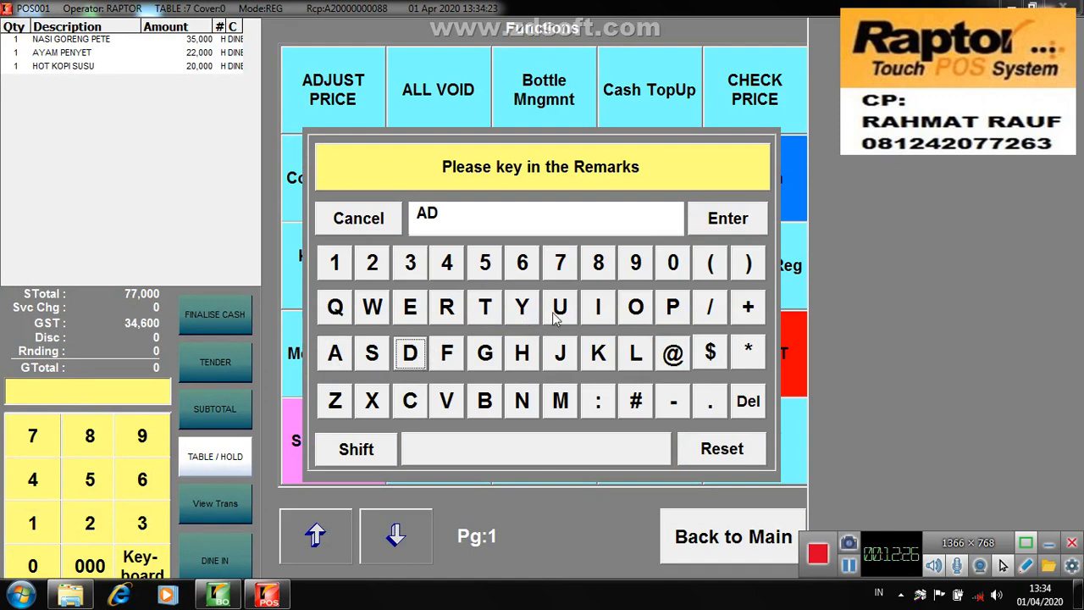
left_click(593, 313)
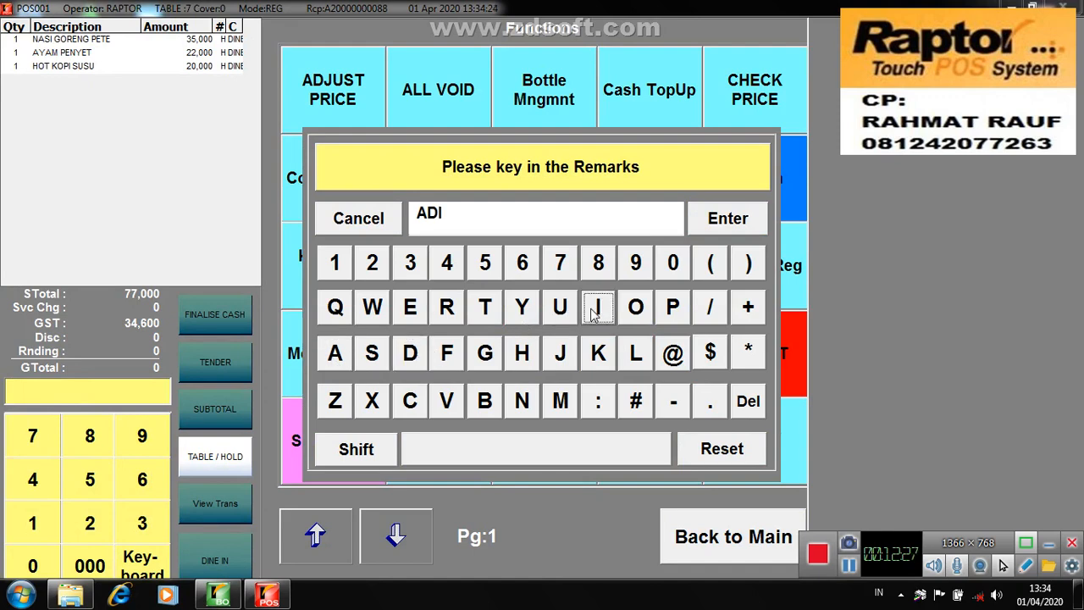
left_click(733, 221)
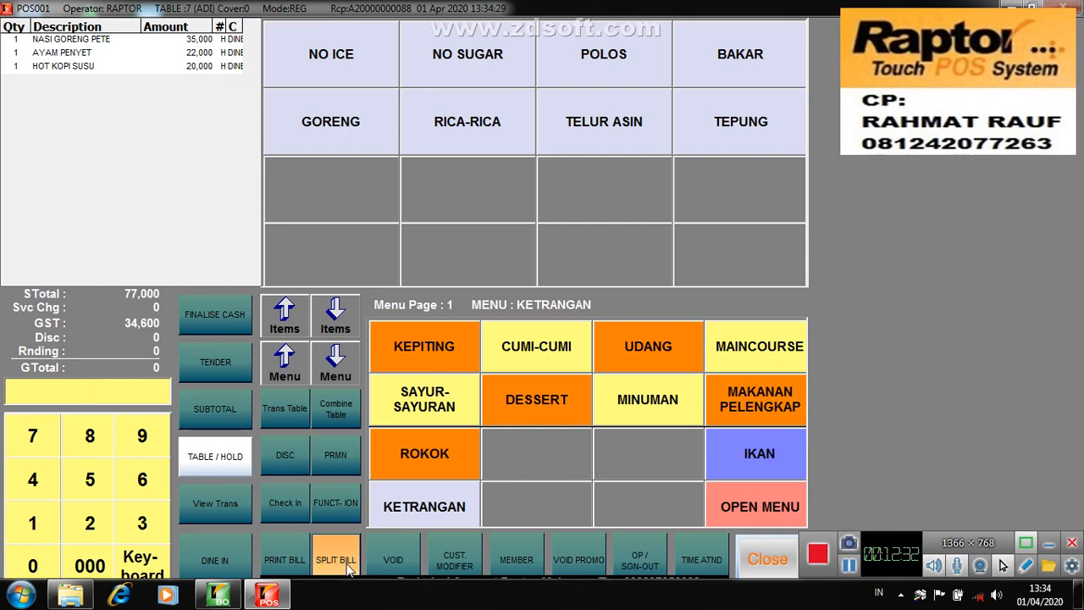
left_click(347, 568)
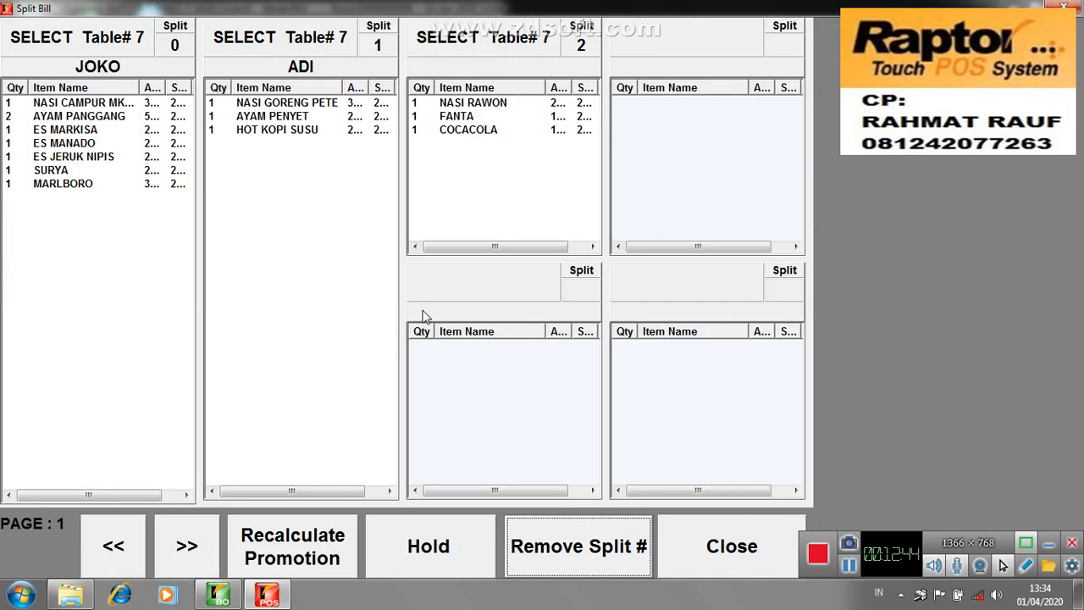
left_click(700, 544)
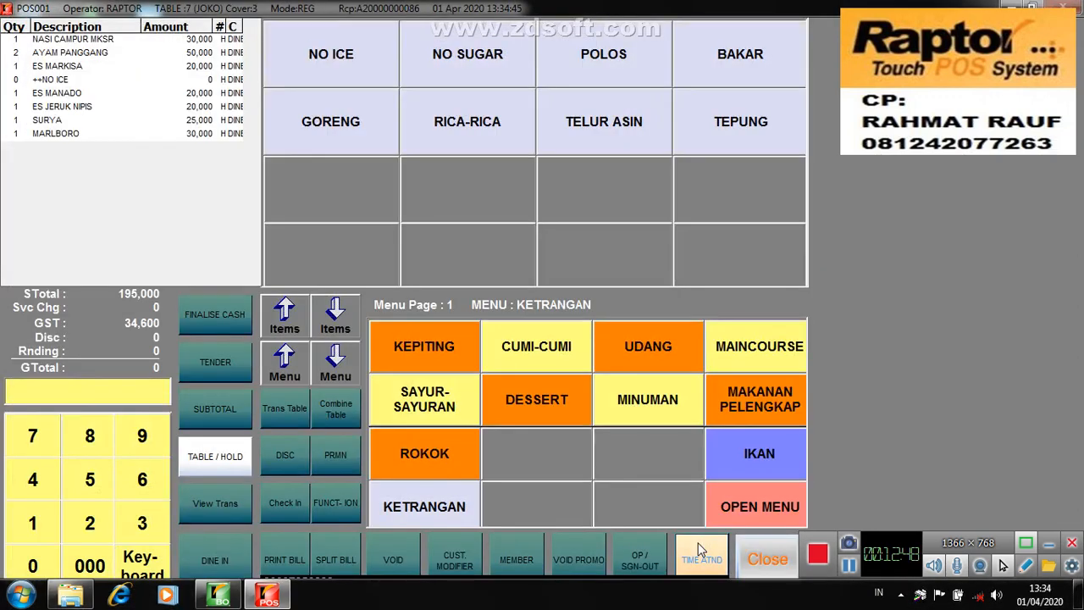
Step: Look at the Divide Bill function and the available item and bill discount options, and return to the main order screen
left_click(337, 507)
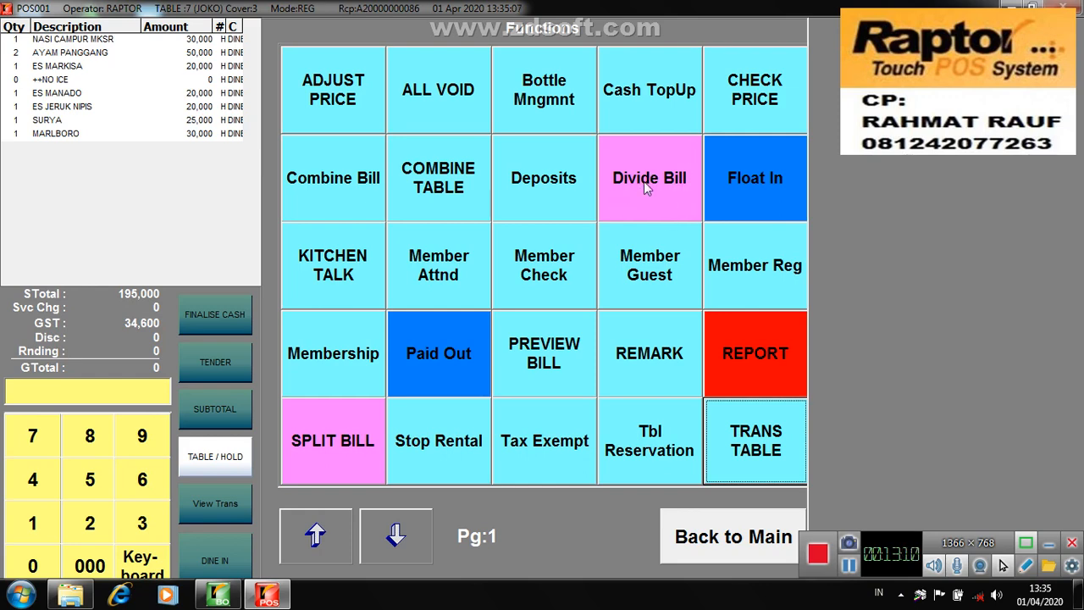
left_click(712, 542)
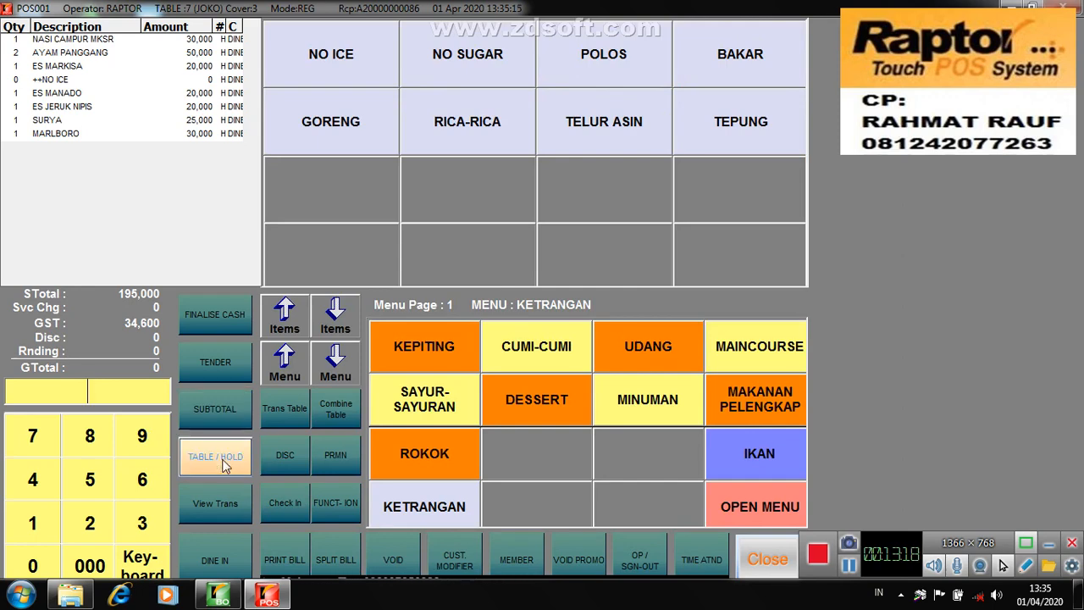
left_click(285, 461)
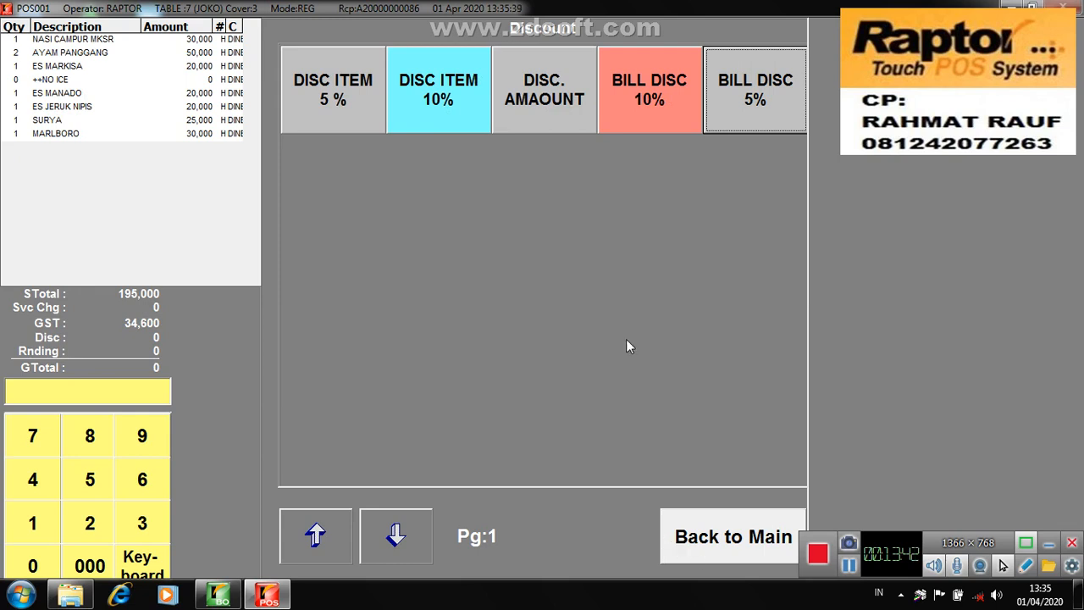
left_click(673, 537)
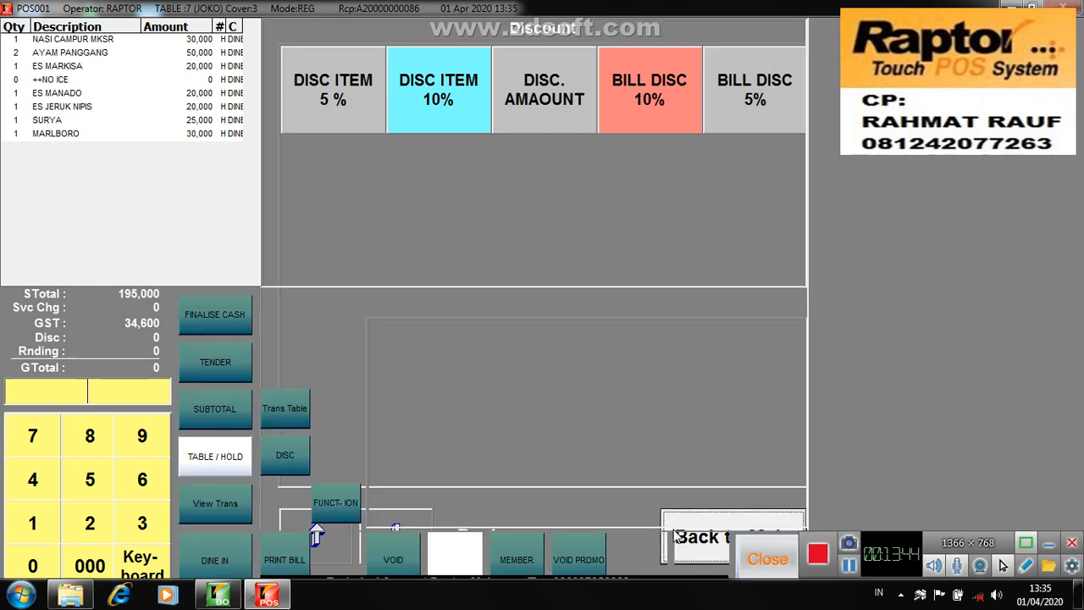
Step: Calculate the subtotal for split 0 of table 7
left_click(229, 415)
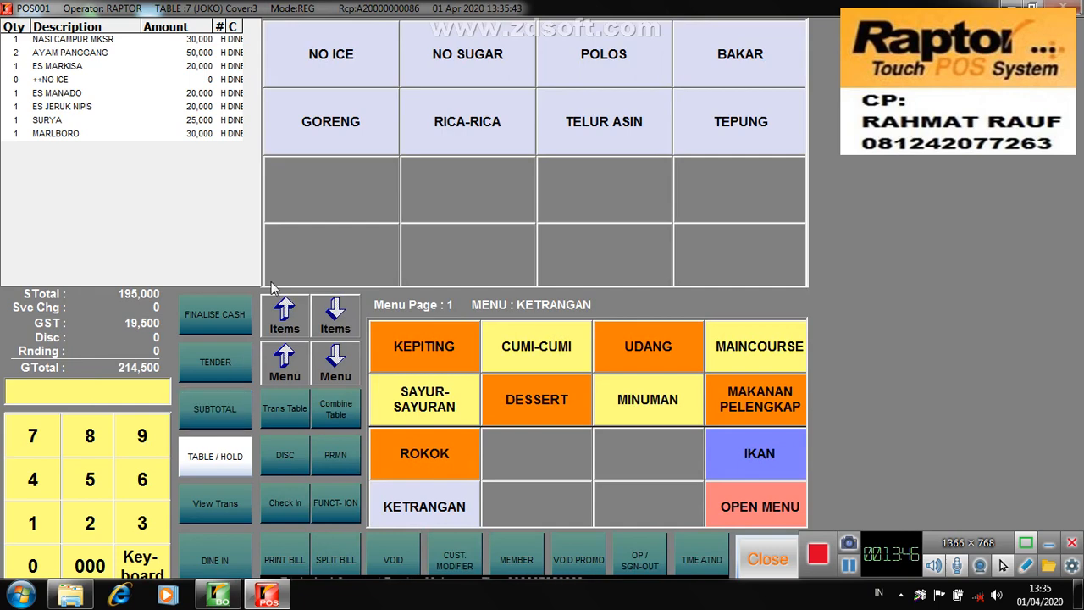
Step: Apply a discount amount of 50000 to split 0 of table 7 and recalculate the subtotal
left_click(290, 461)
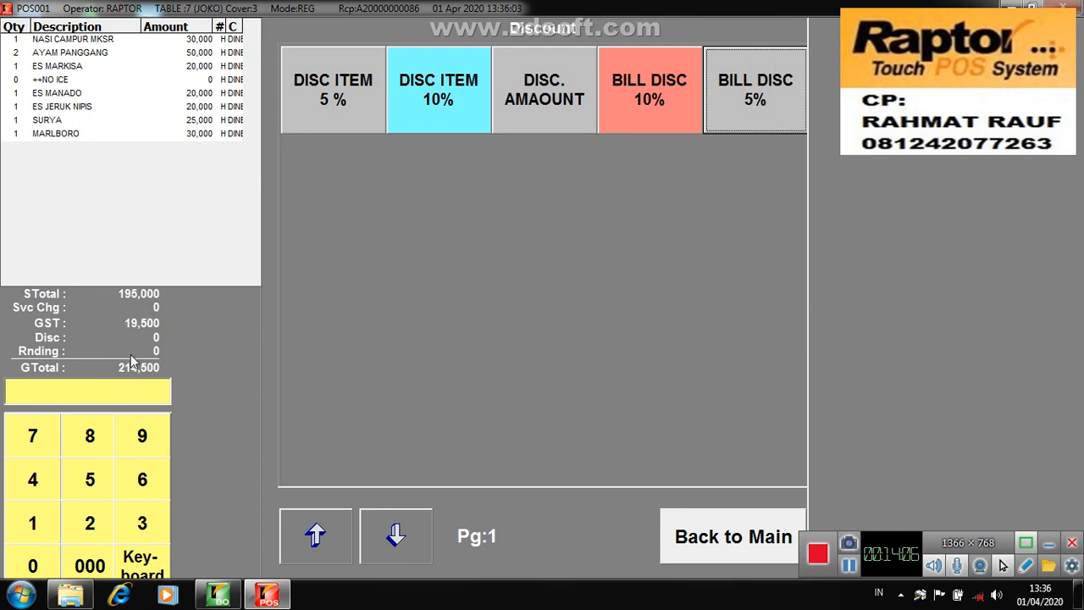
left_click(86, 491)
left_click(32, 564)
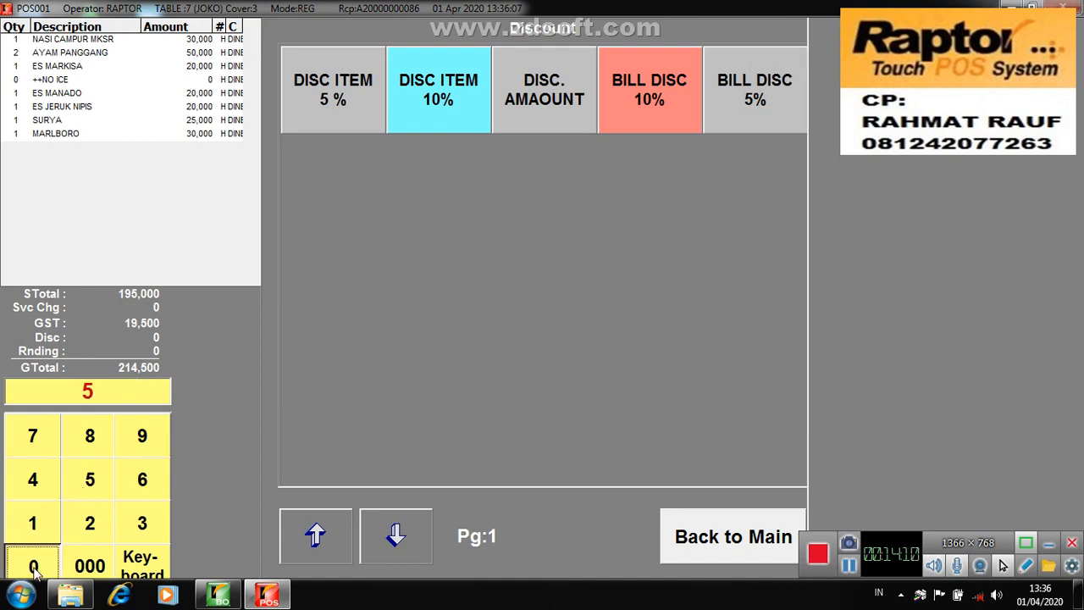
left_click(96, 562)
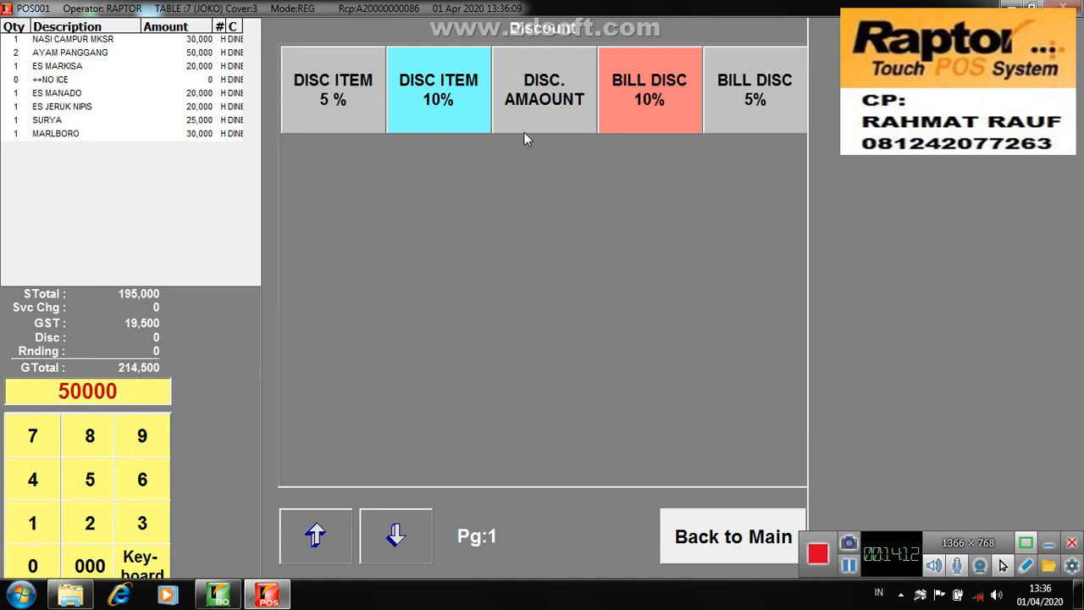
left_click(555, 84)
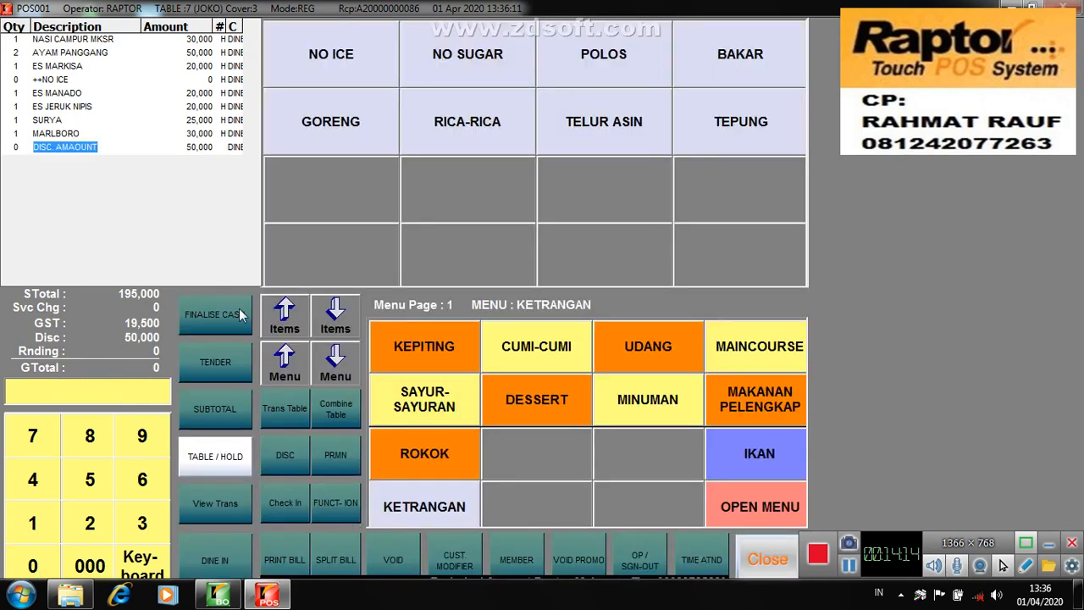
left_click(204, 402)
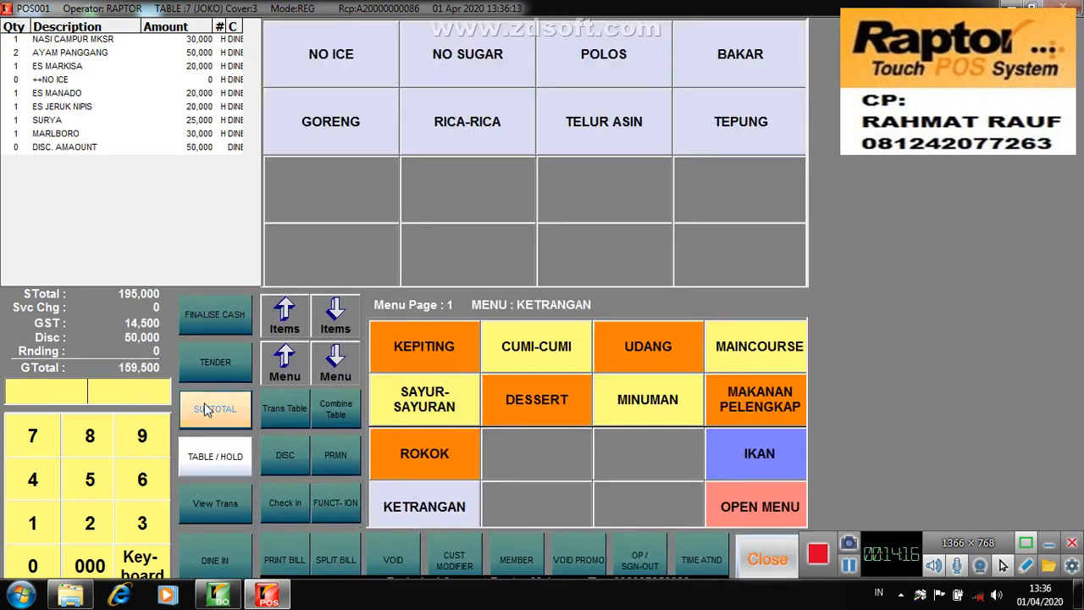
Step: Preview the discounted bill for split 0 of table 7, reading down the receipt, and close the preview
left_click(335, 501)
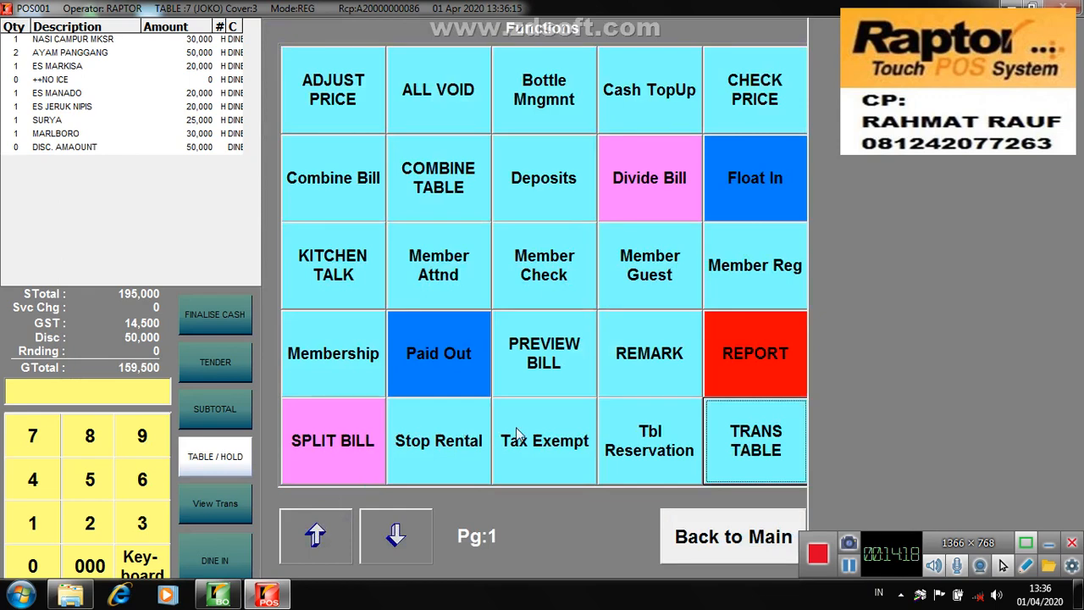
left_click(556, 377)
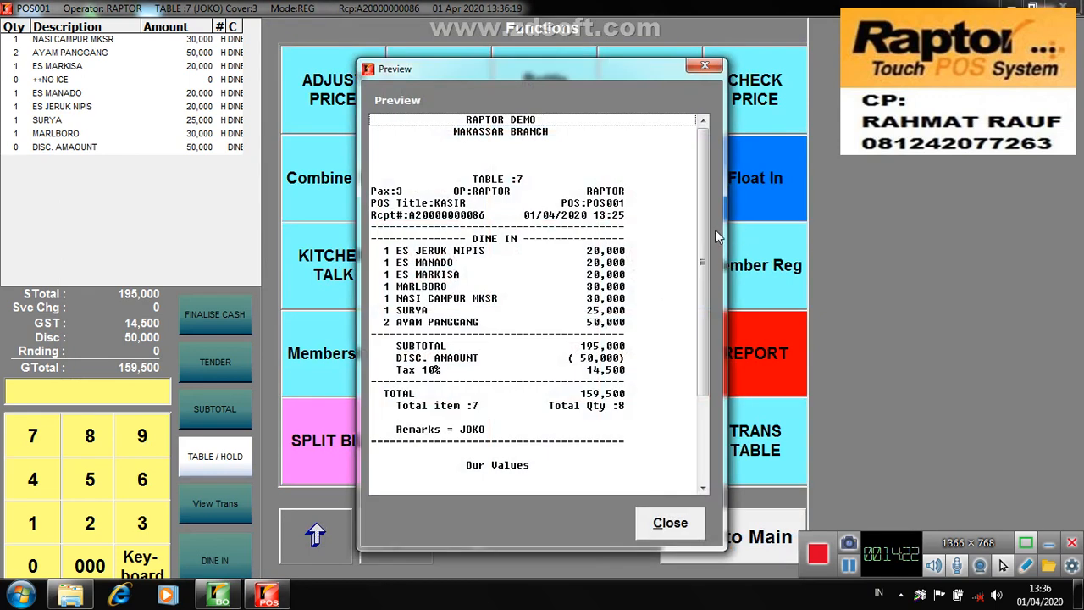
left_click_drag(706, 230, 707, 245)
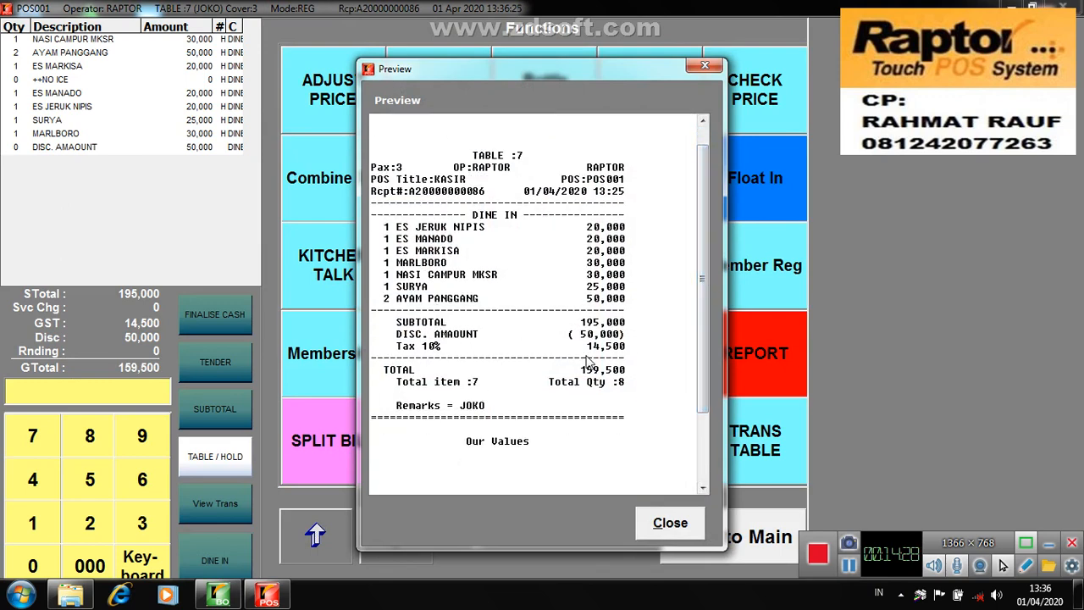
left_click(658, 523)
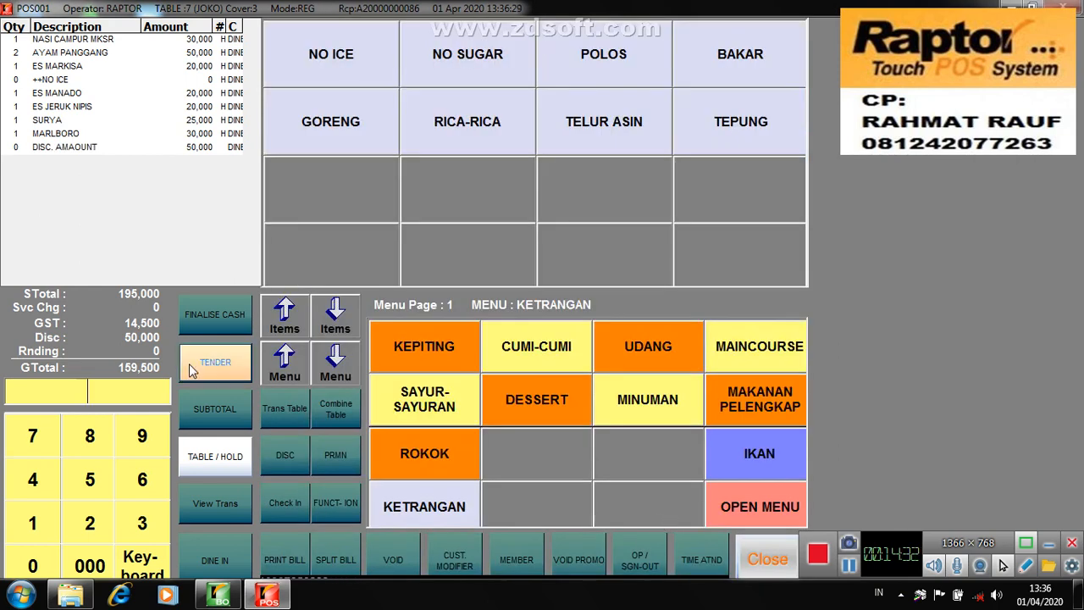
Step: Try to split the discounted bill, and after holding the table open split 1 of table 7
left_click(351, 550)
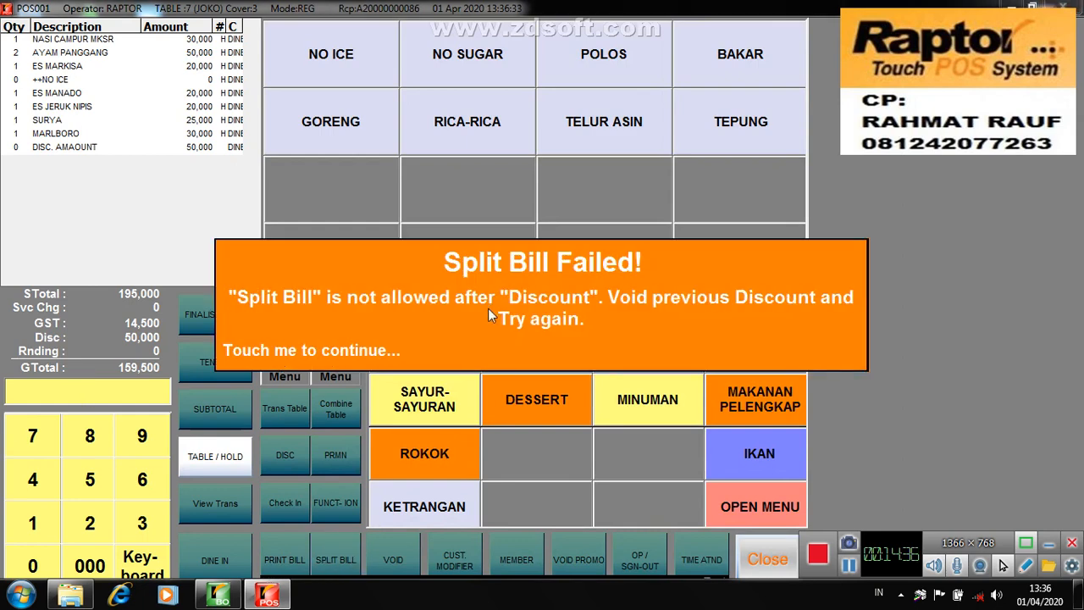
left_click(488, 308)
left_click(219, 449)
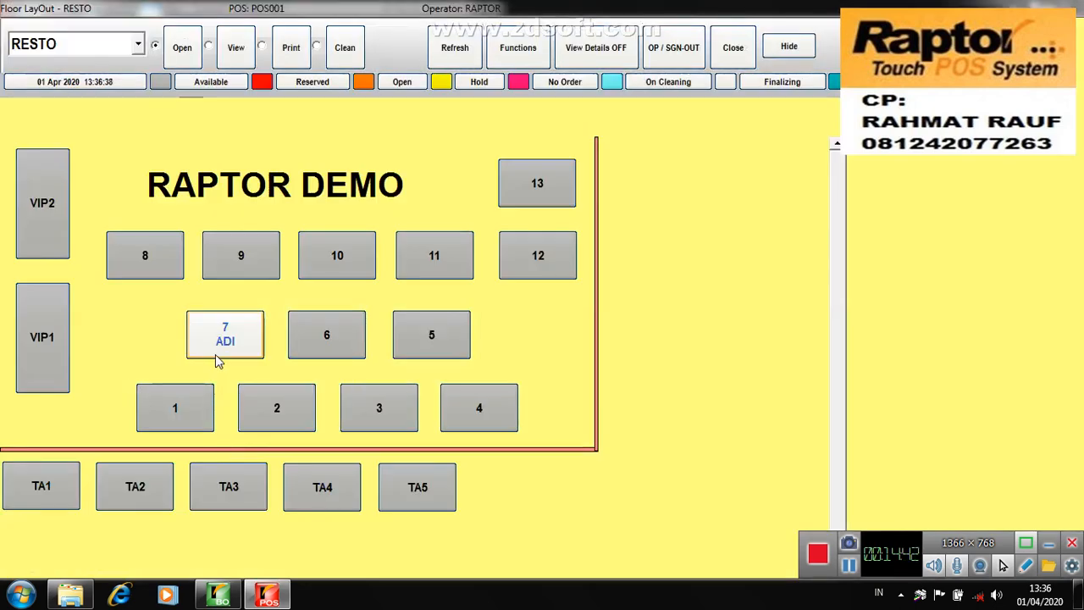
left_click(218, 360)
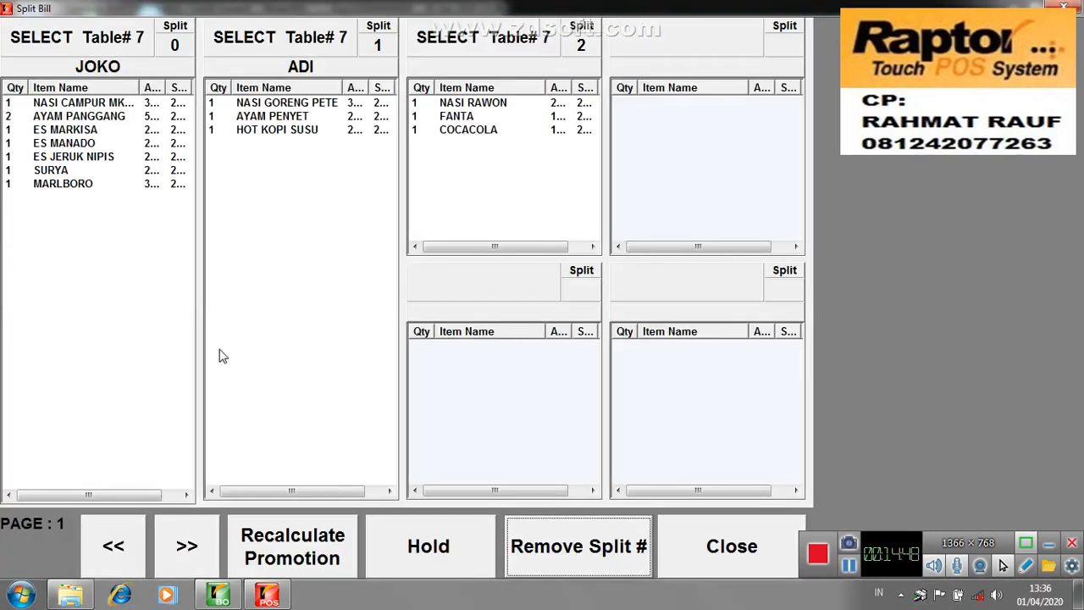
left_click(243, 52)
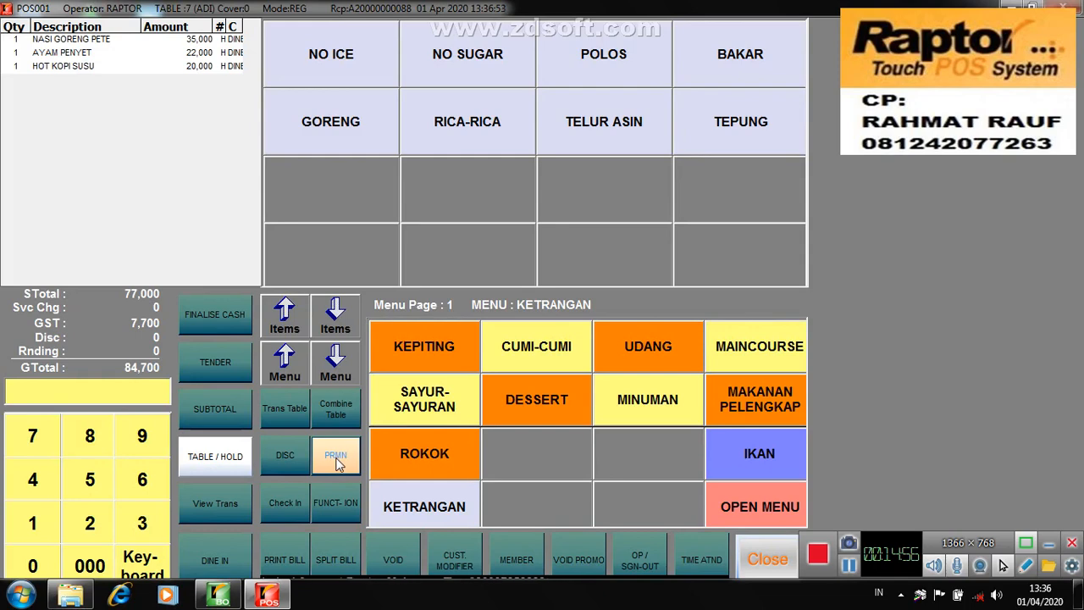
Step: Look at the available promotions, switch to the back office, and examine the department discounts associated with PROMO OPENING
left_click(336, 461)
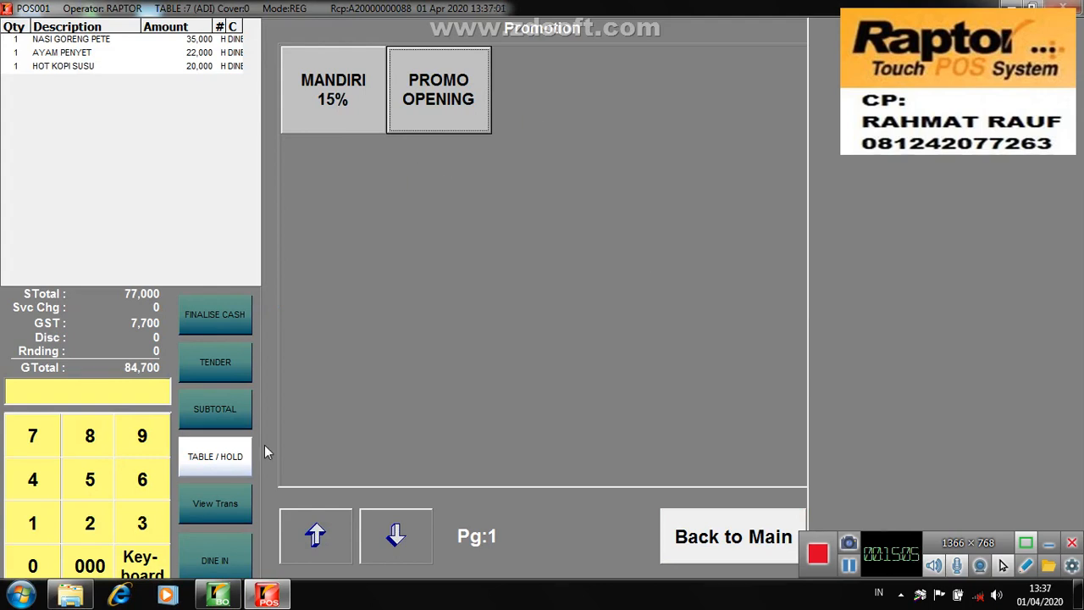
left_click(219, 595)
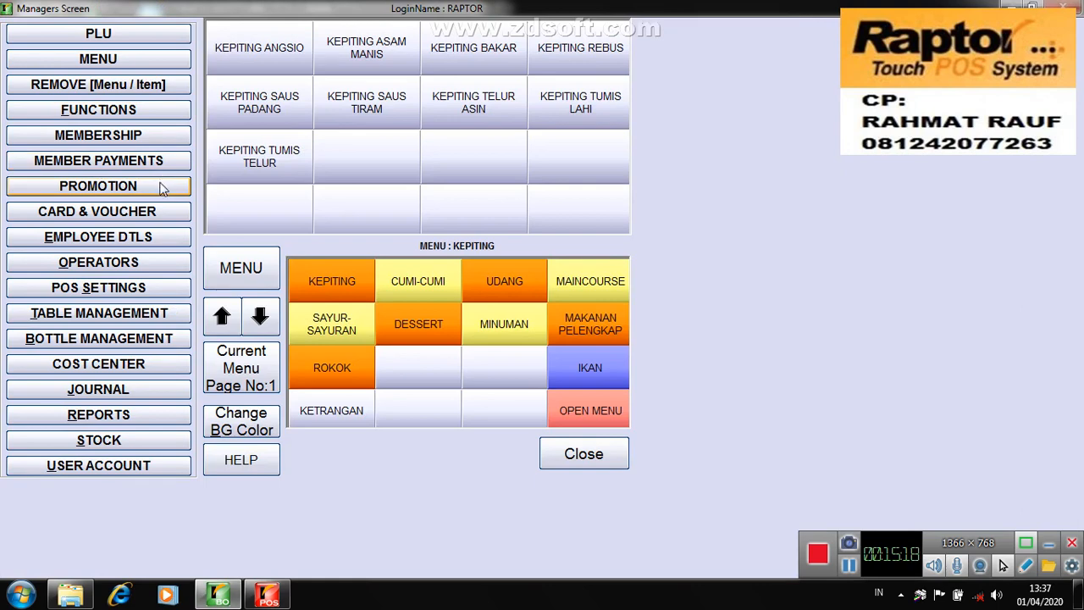
left_click(113, 193)
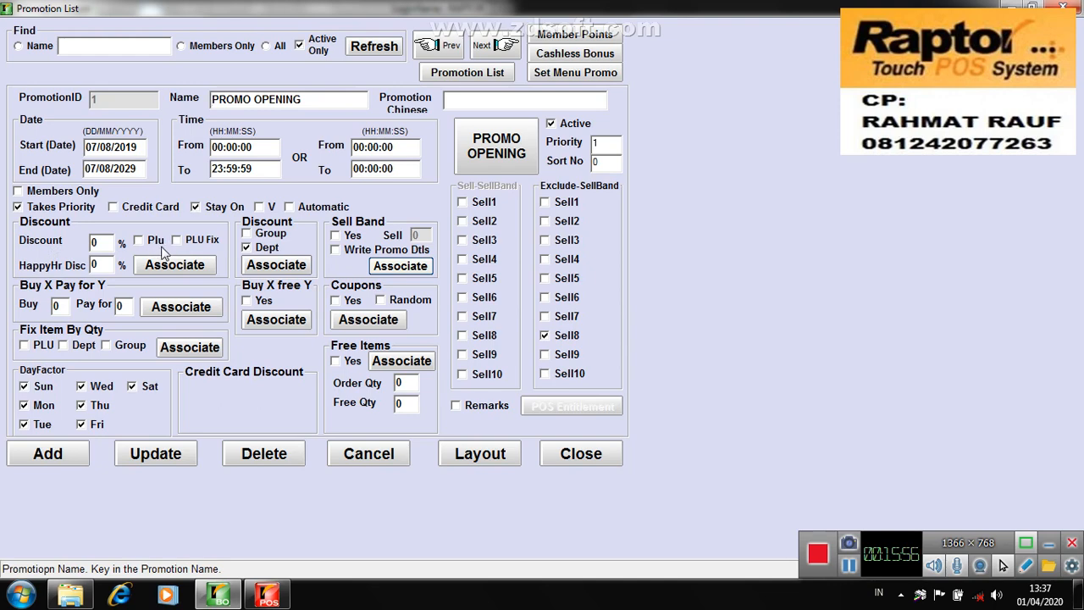
left_click(268, 267)
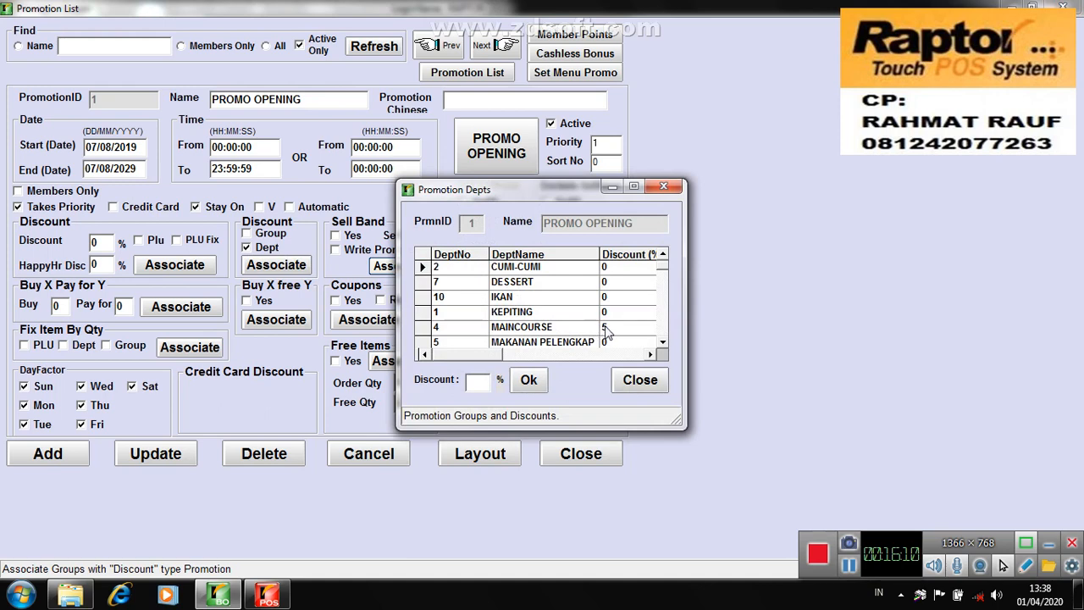
left_click(637, 380)
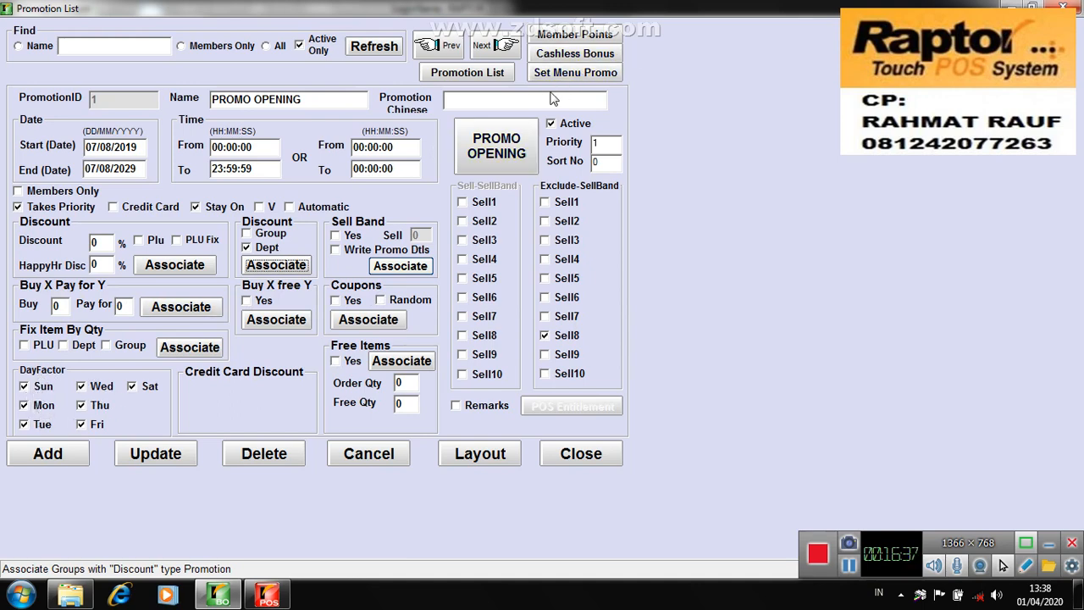
Step: Examine the Member Points Scheme and its redeem items in the promotion setup, and close both
left_click(580, 36)
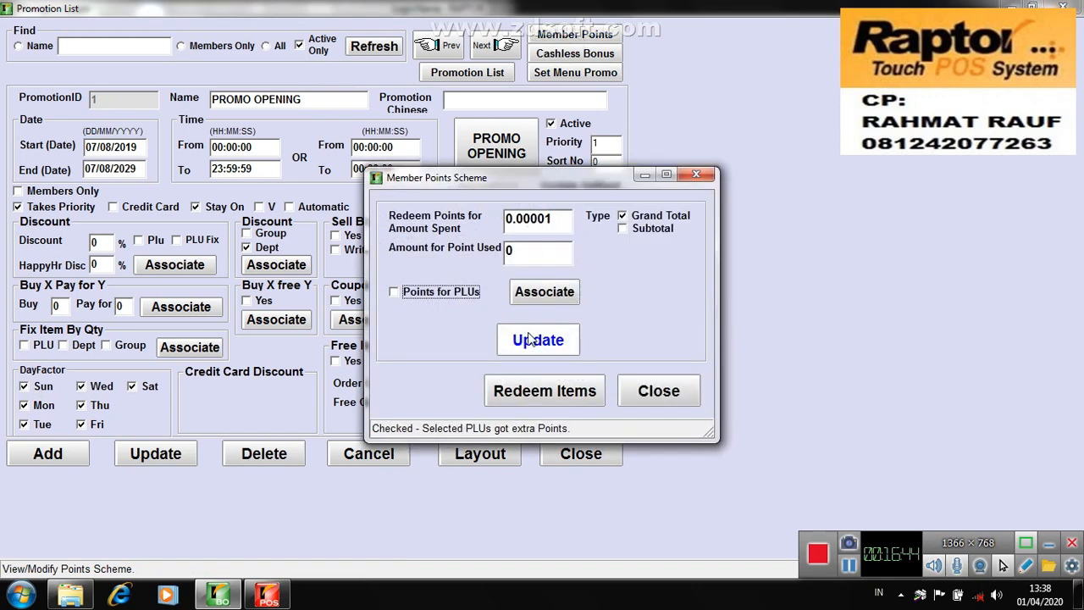
left_click(542, 388)
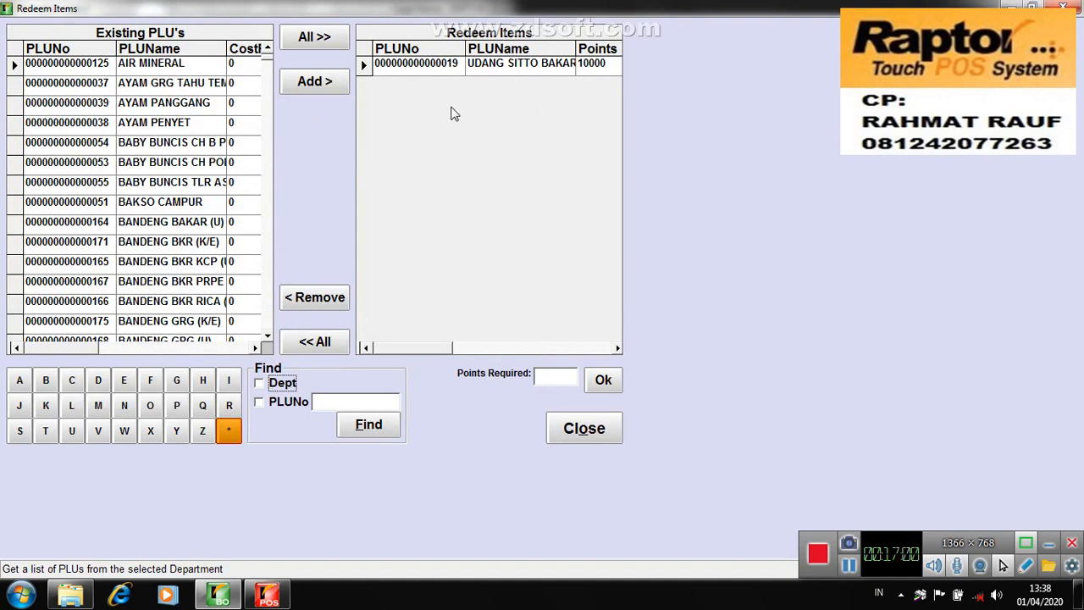
left_click(573, 429)
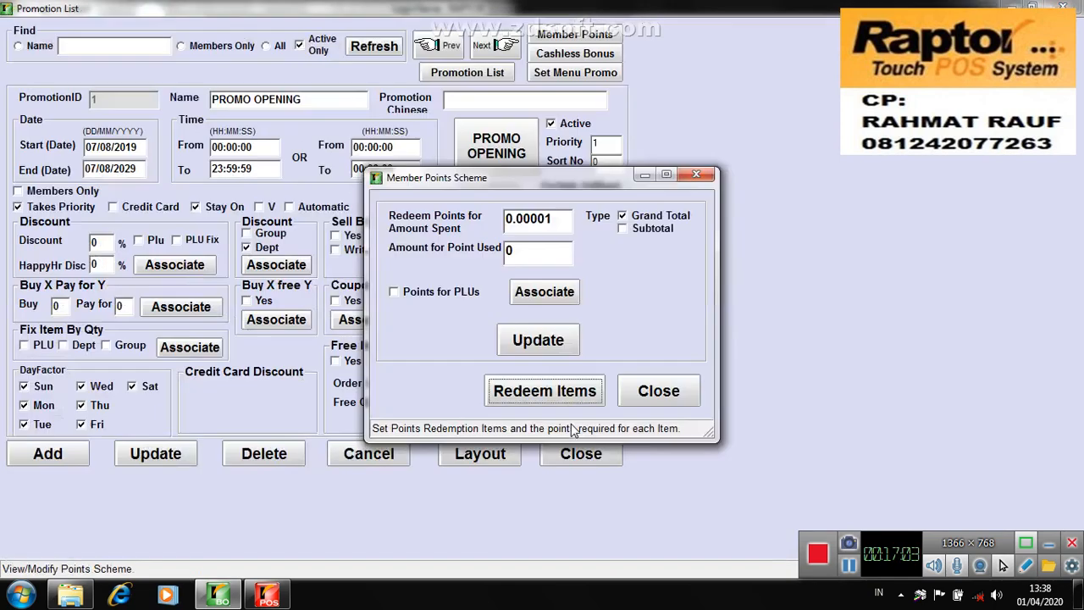
left_click(654, 398)
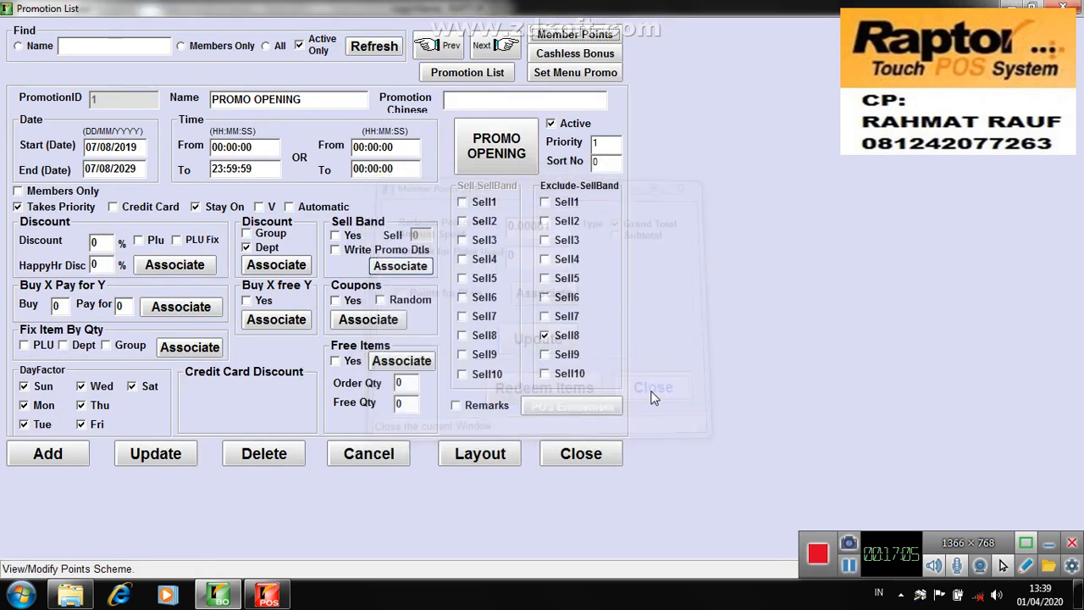
Step: Look at the Cashless Bonus settings by member class, and close them along with the promotion setup
left_click(569, 59)
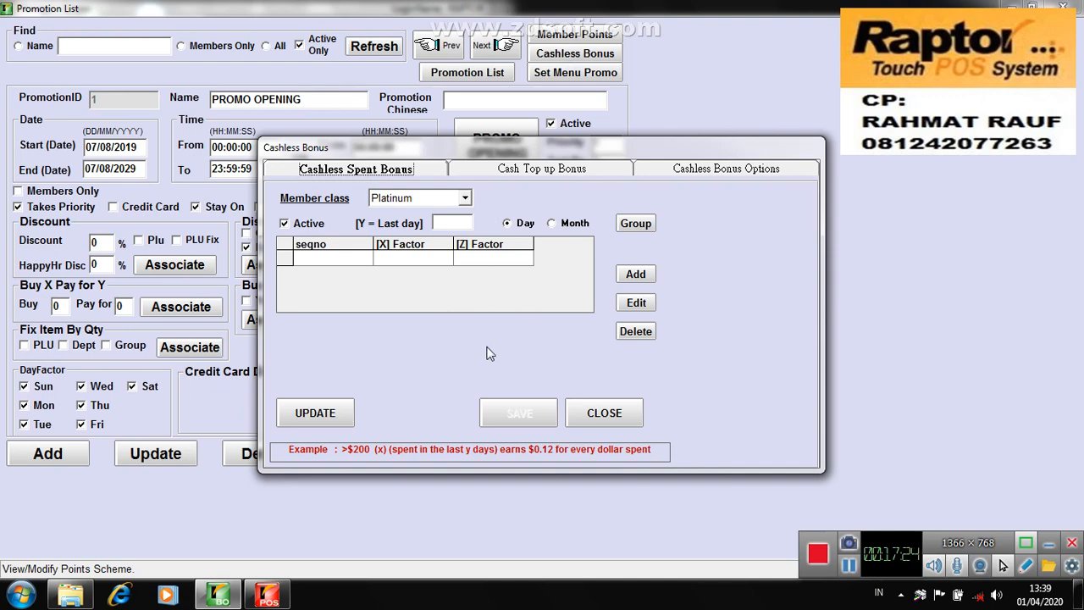
left_click(603, 413)
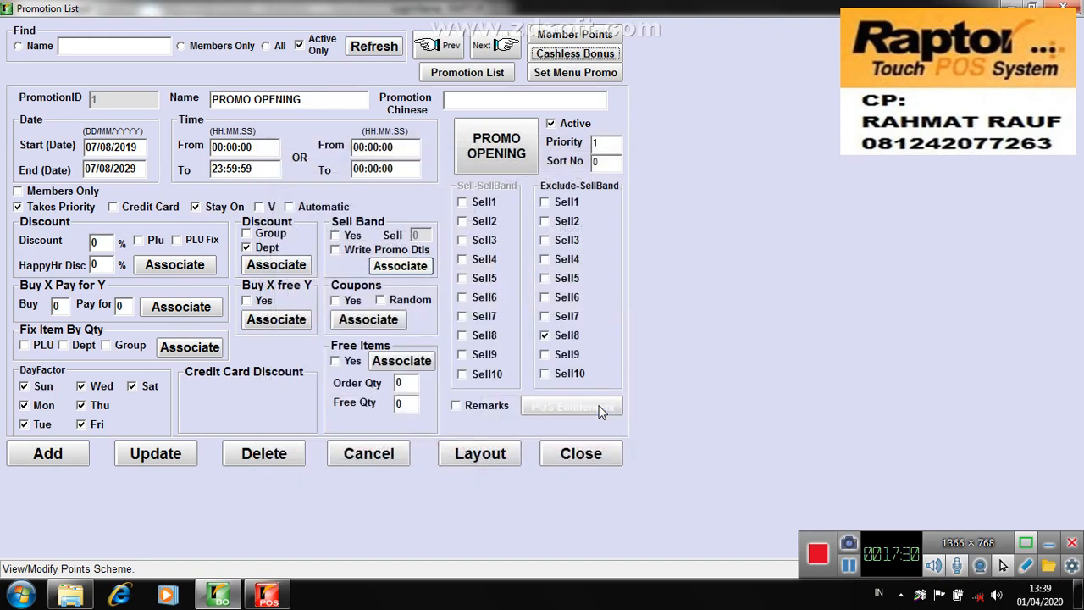
left_click(584, 455)
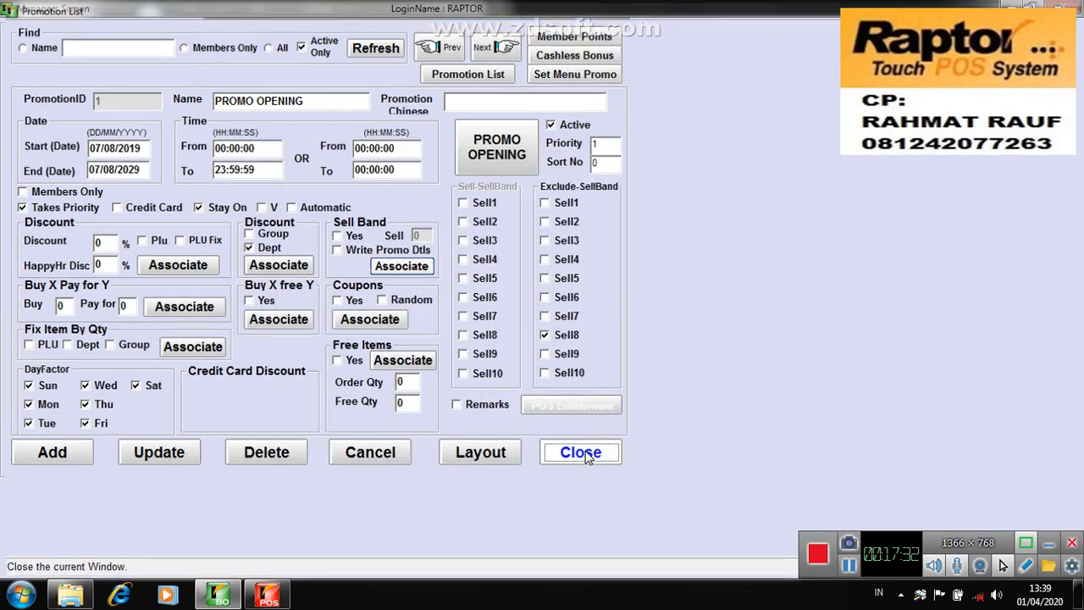
Step: Switch back to the POS, apply PROMO OPENING to split 1 of table 7, and recalculate the subtotal
left_click(254, 593)
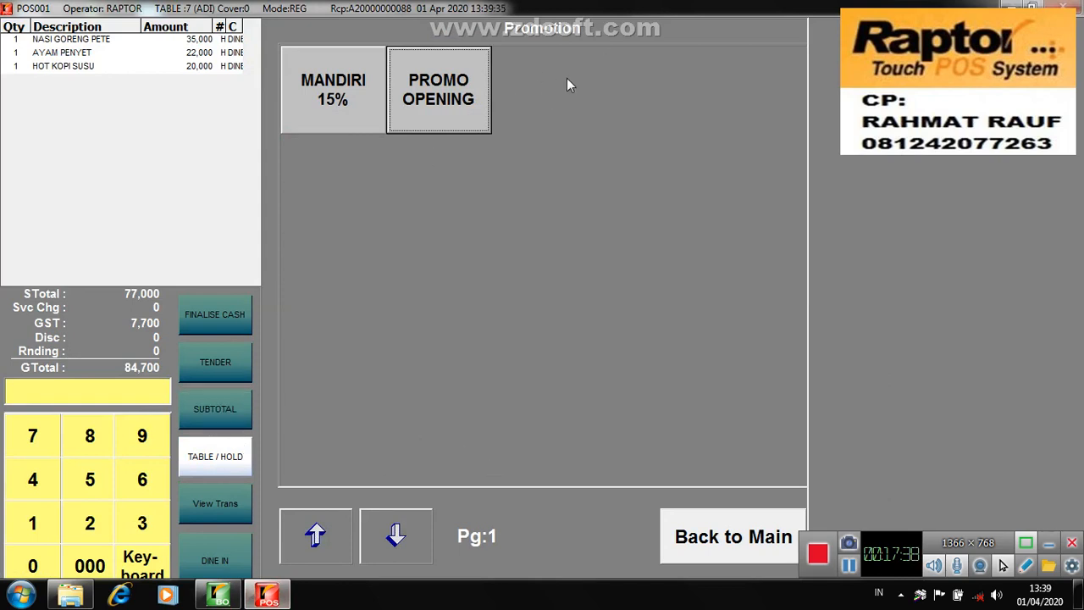
left_click(426, 115)
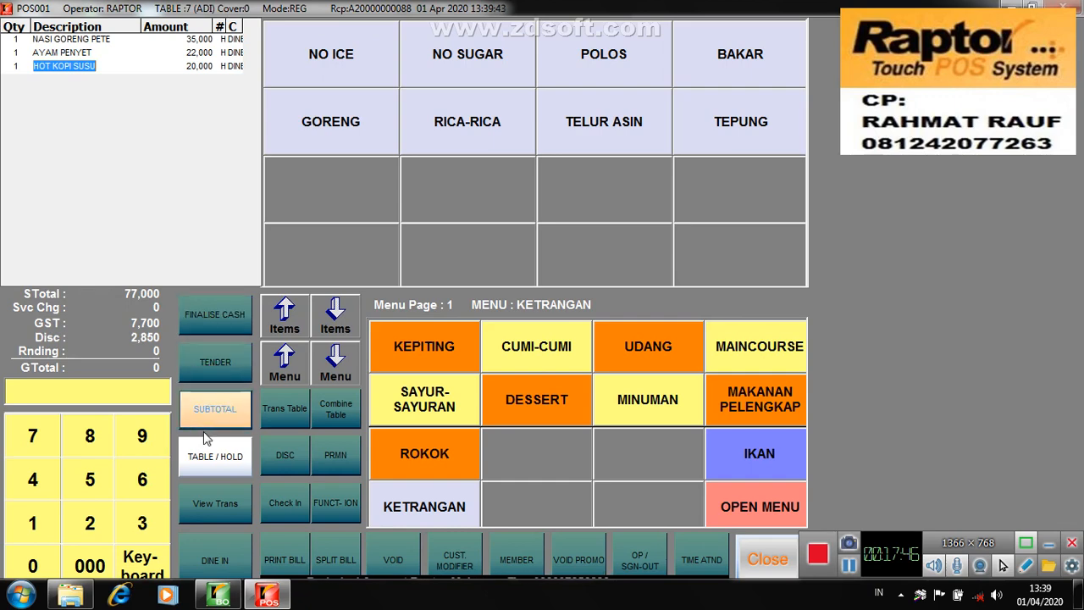
left_click(214, 423)
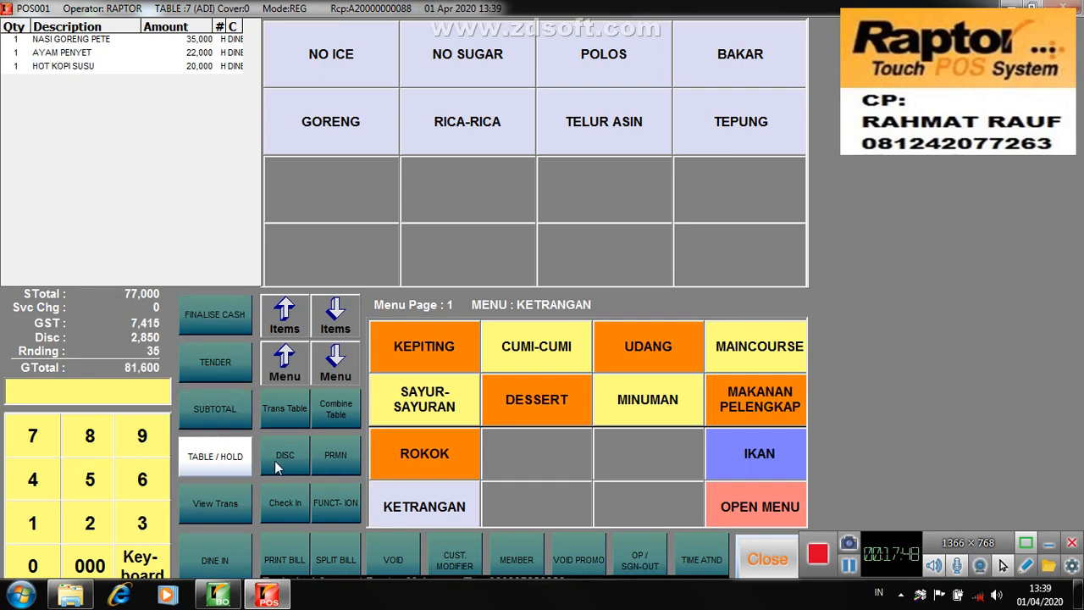
Step: Preview the bill for split 1 of table 7 with the promotion applied, and close the preview
left_click(324, 499)
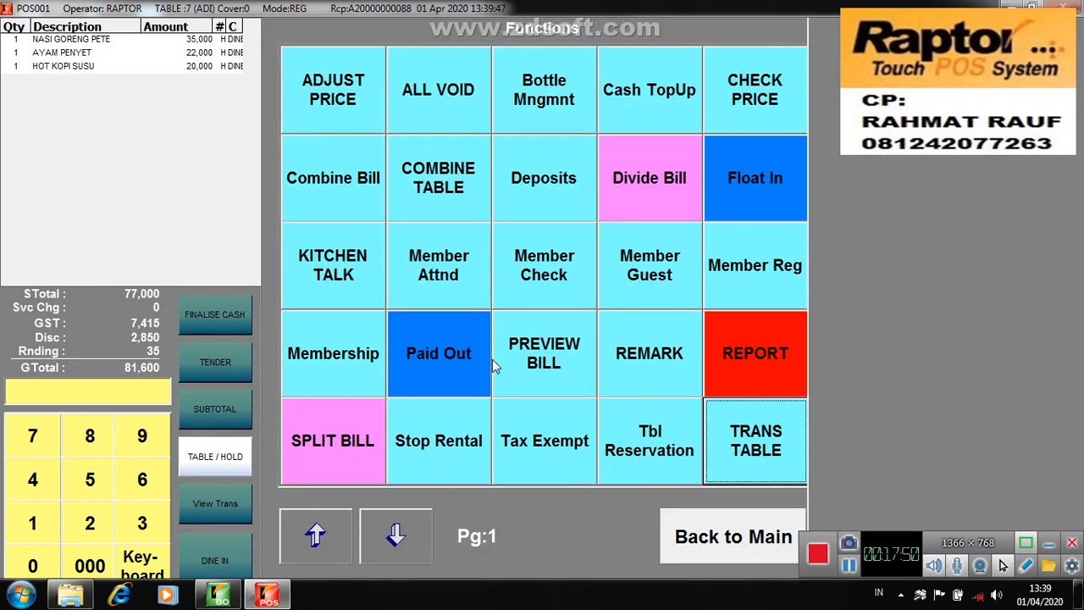
left_click(547, 364)
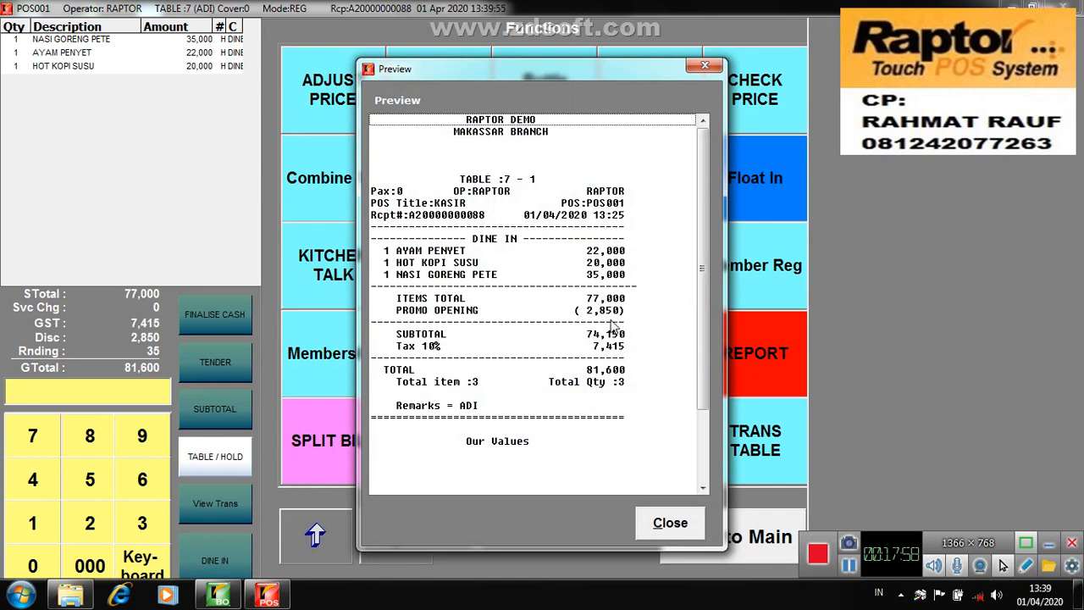
left_click(667, 527)
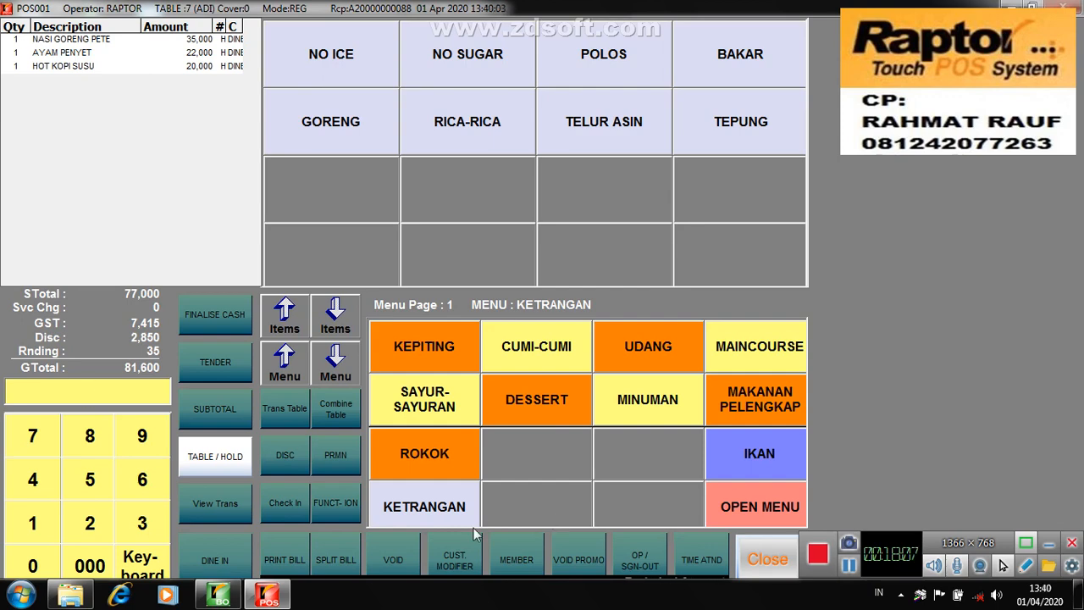
Step: Put split 1 of table 7 on hold and open split 0 of the same table
left_click(223, 453)
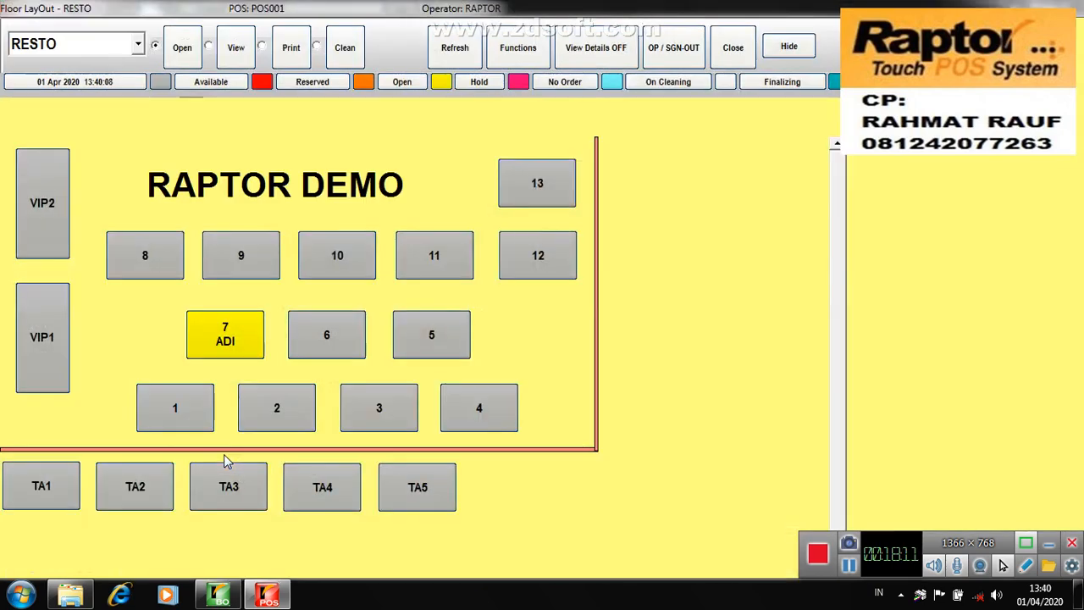
left_click(229, 337)
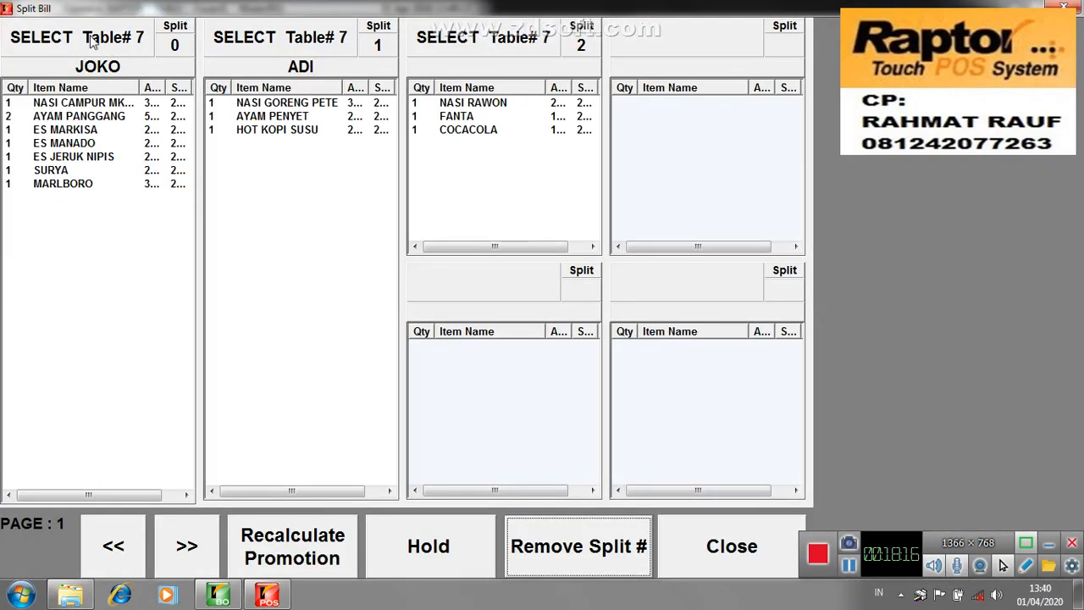
left_click(93, 43)
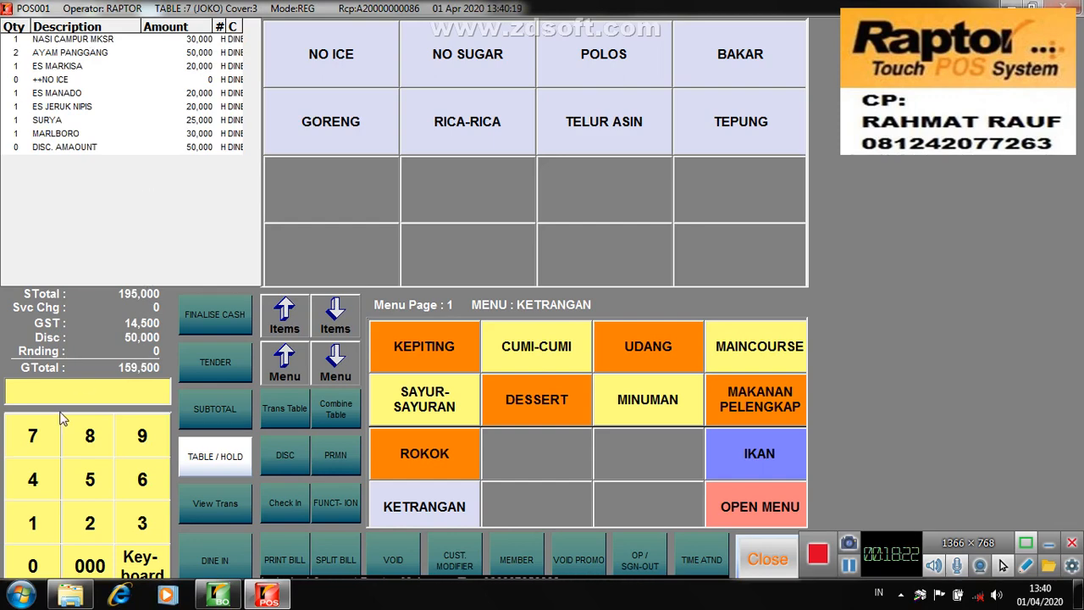
Step: Pay split 0 of table 7 with 50,000 in cash and the remainder by BCA Card
left_click(214, 365)
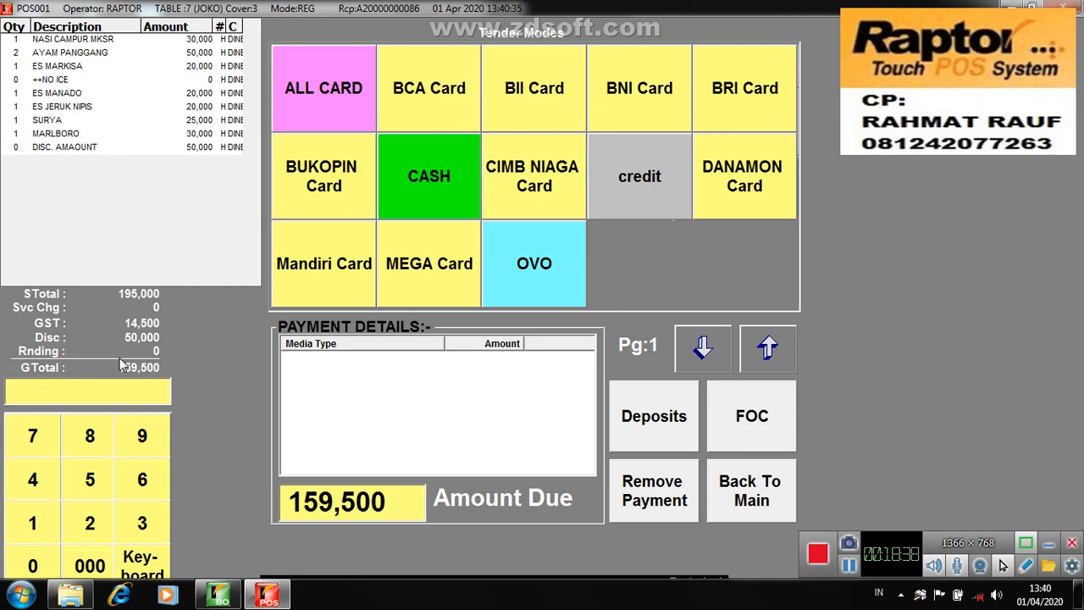
left_click(90, 480)
left_click(38, 563)
left_click(93, 568)
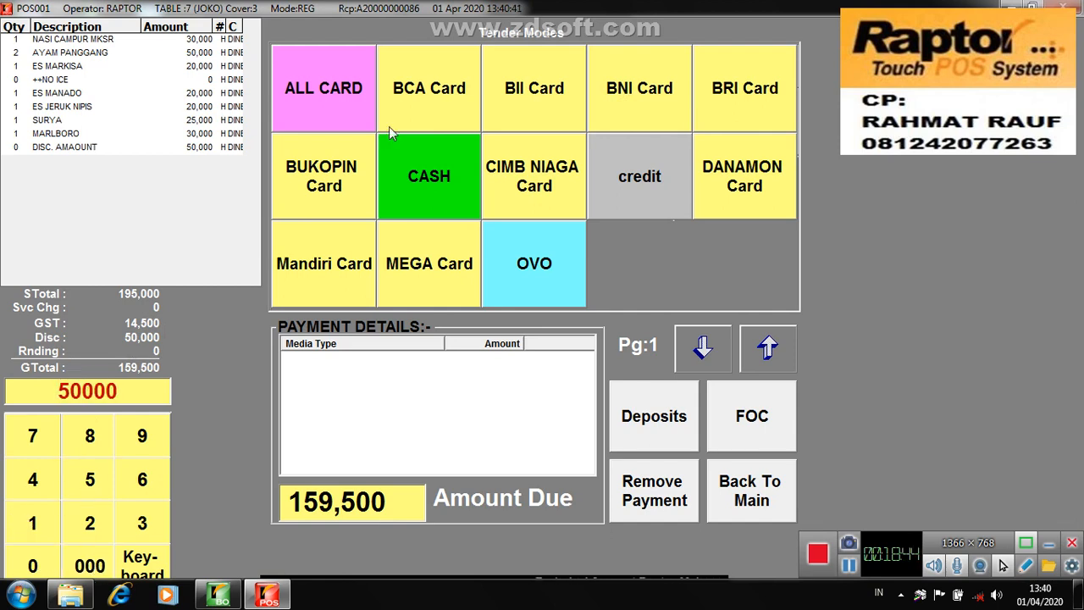
left_click(437, 170)
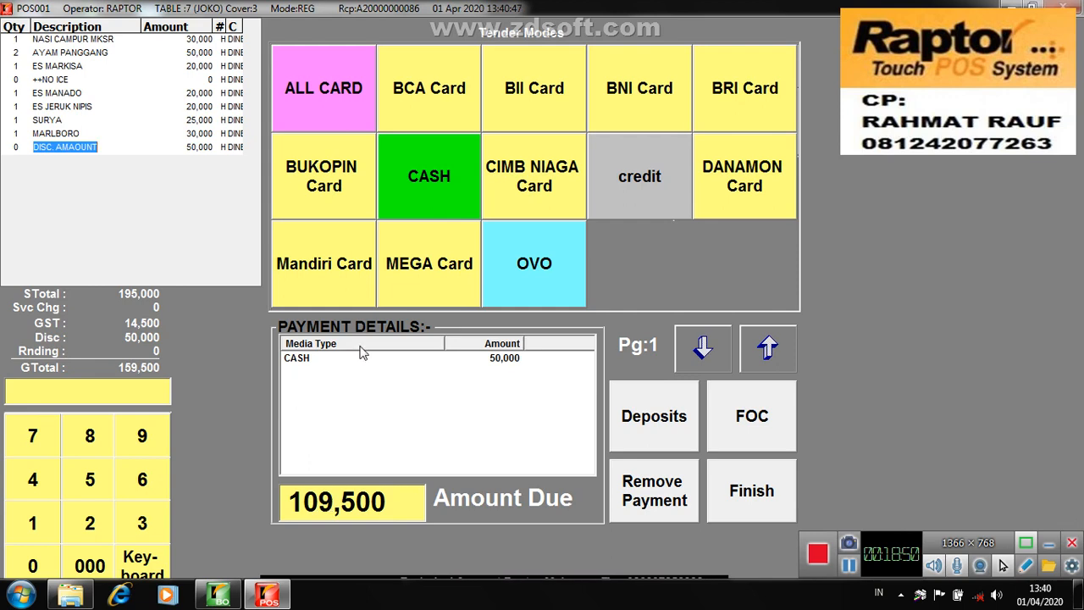
left_click(419, 113)
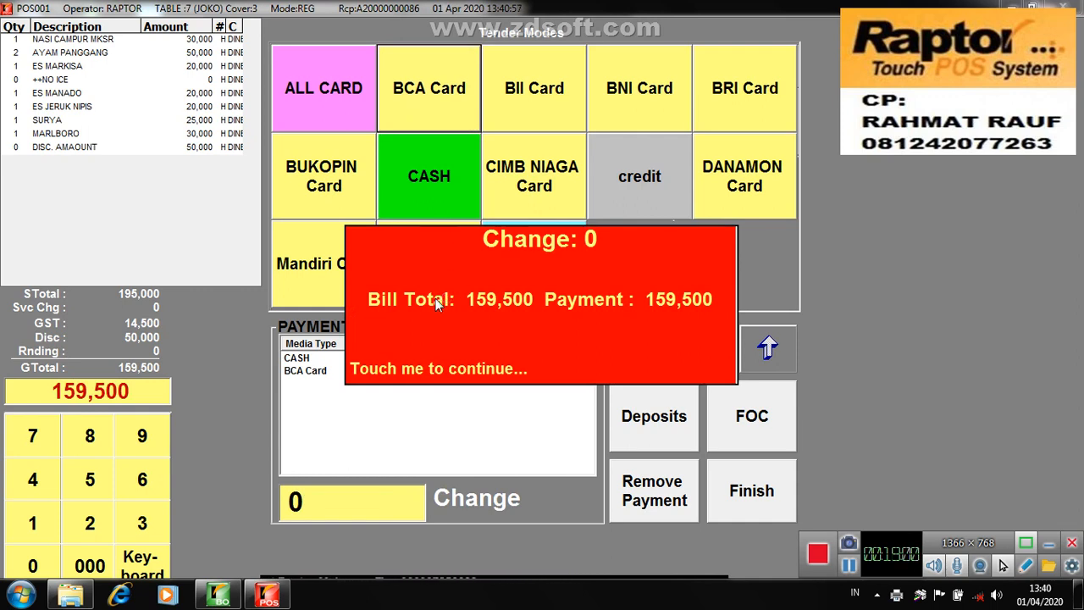
left_click(436, 302)
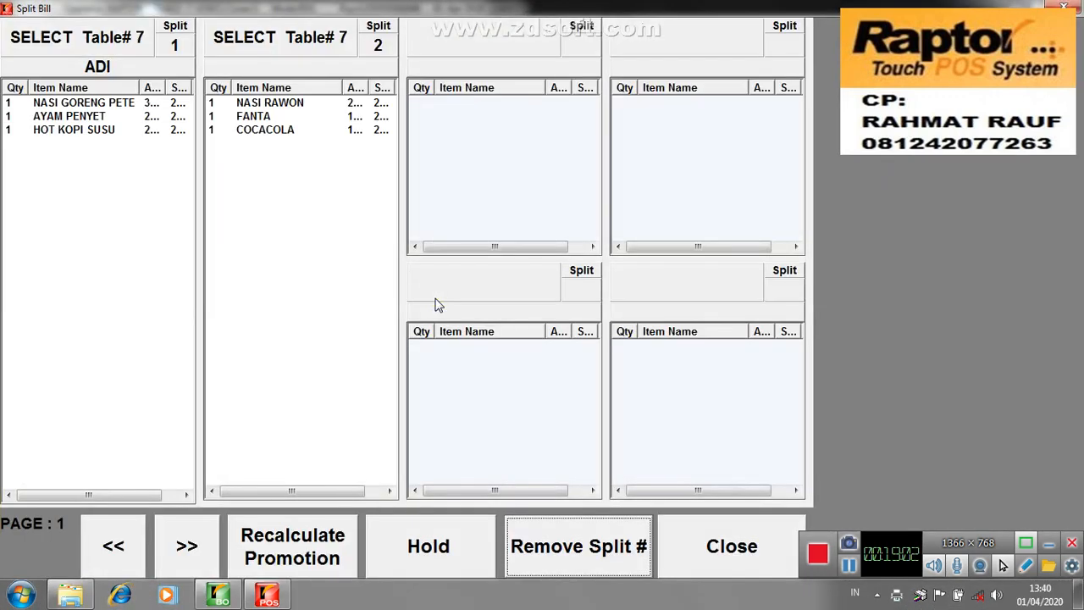
Step: Open split 1 of table 7 and pay its full amount with OVO
left_click(83, 53)
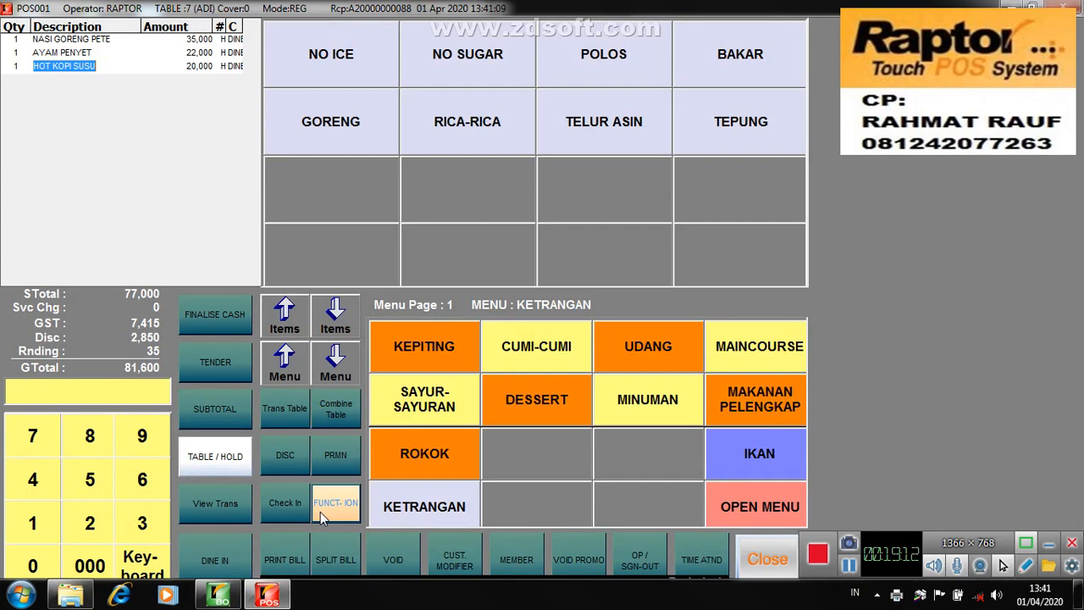
left_click(203, 370)
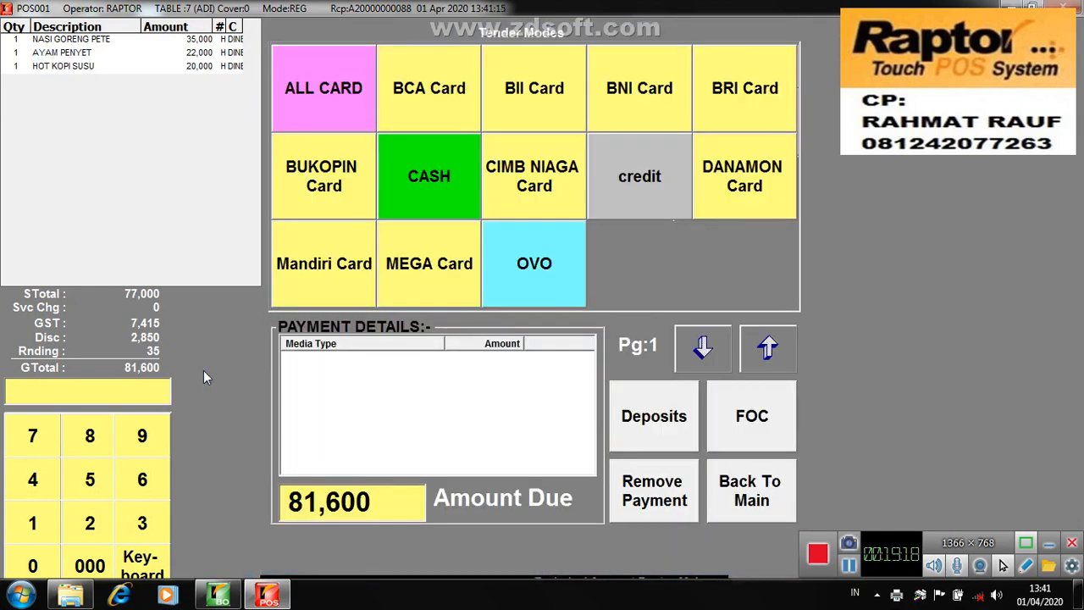
left_click(527, 281)
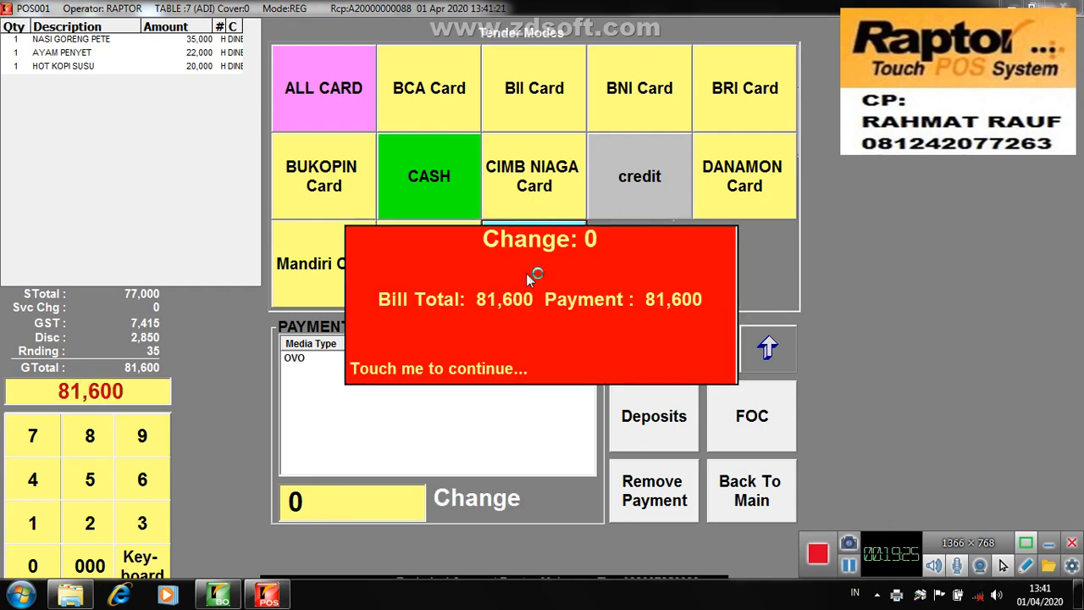
left_click(526, 274)
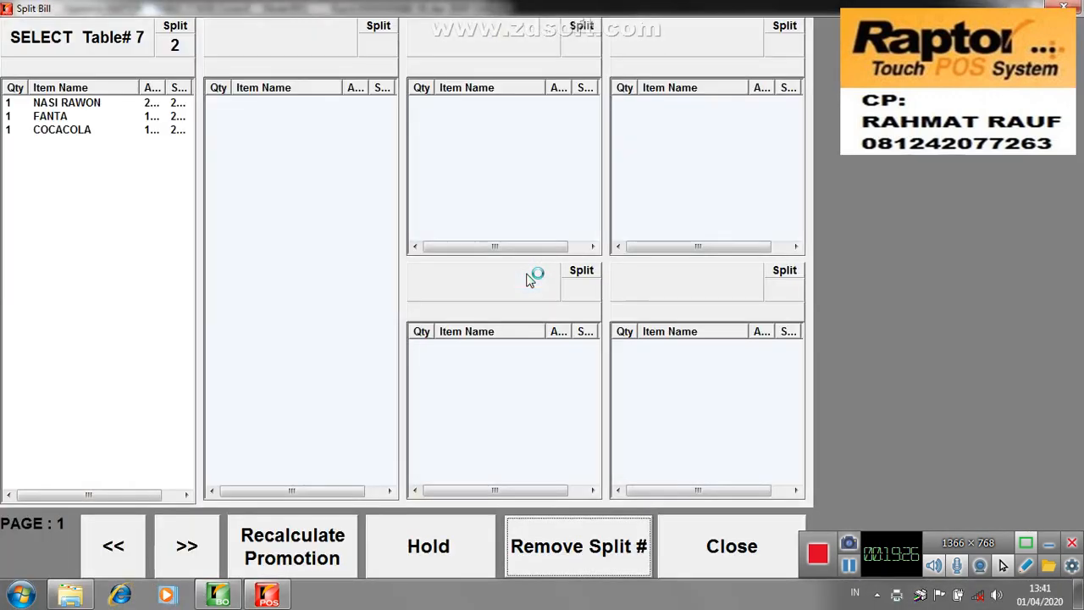
Step: Open split 2 of table 7 and settle it with 100,000 in cash
left_click(52, 42)
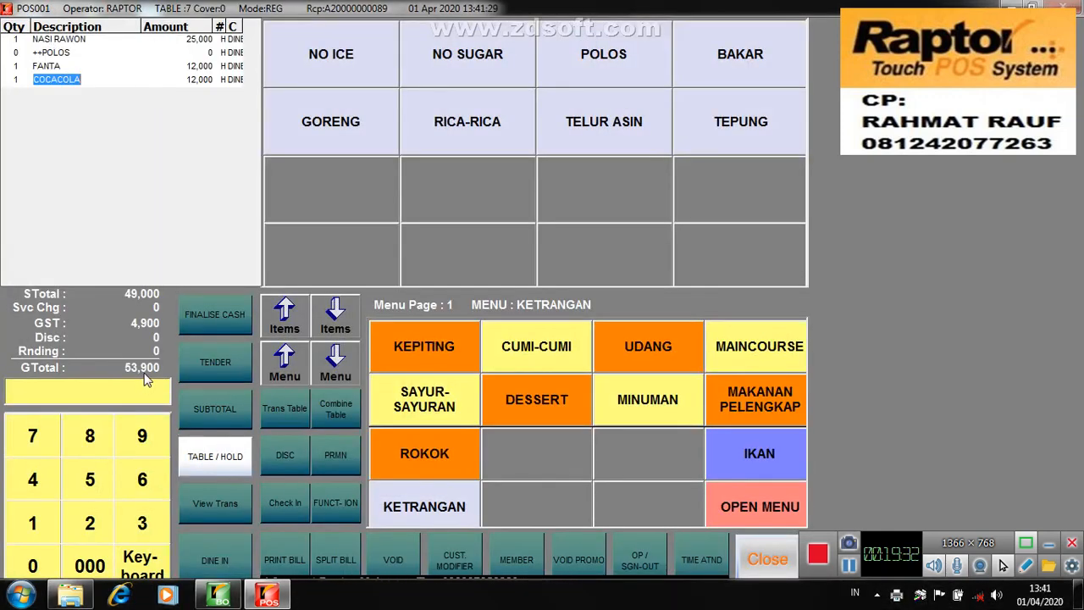
left_click(195, 358)
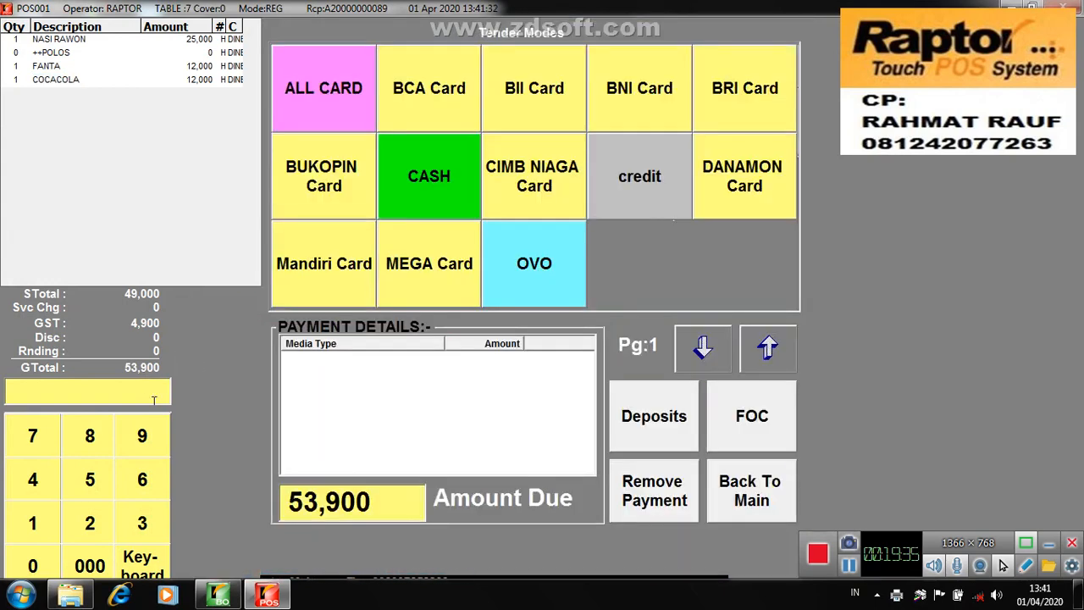
left_click(44, 525)
left_click(37, 564)
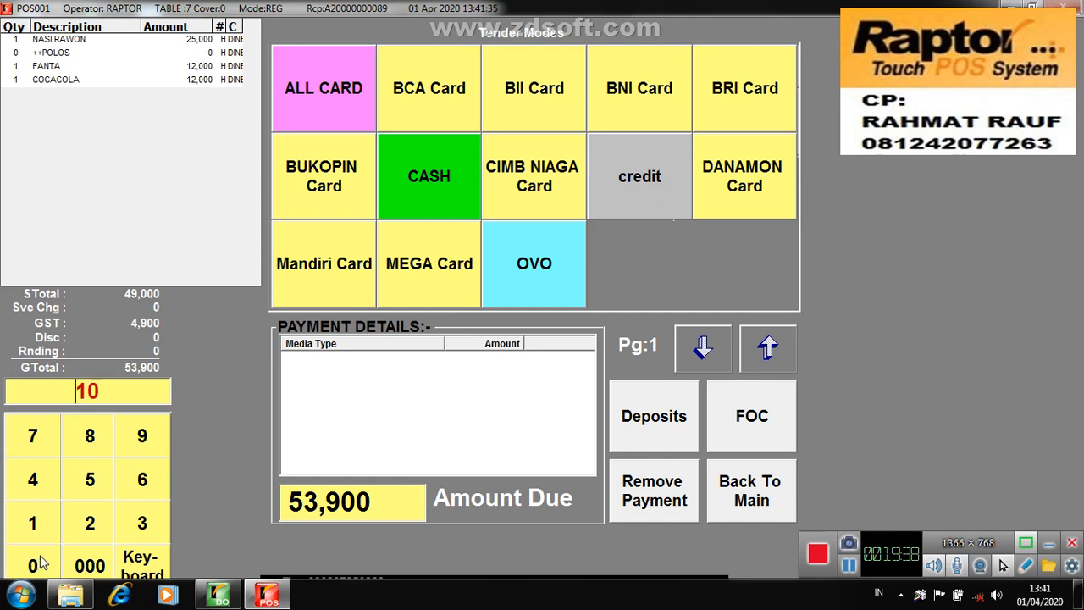
left_click(92, 564)
left_click(36, 564)
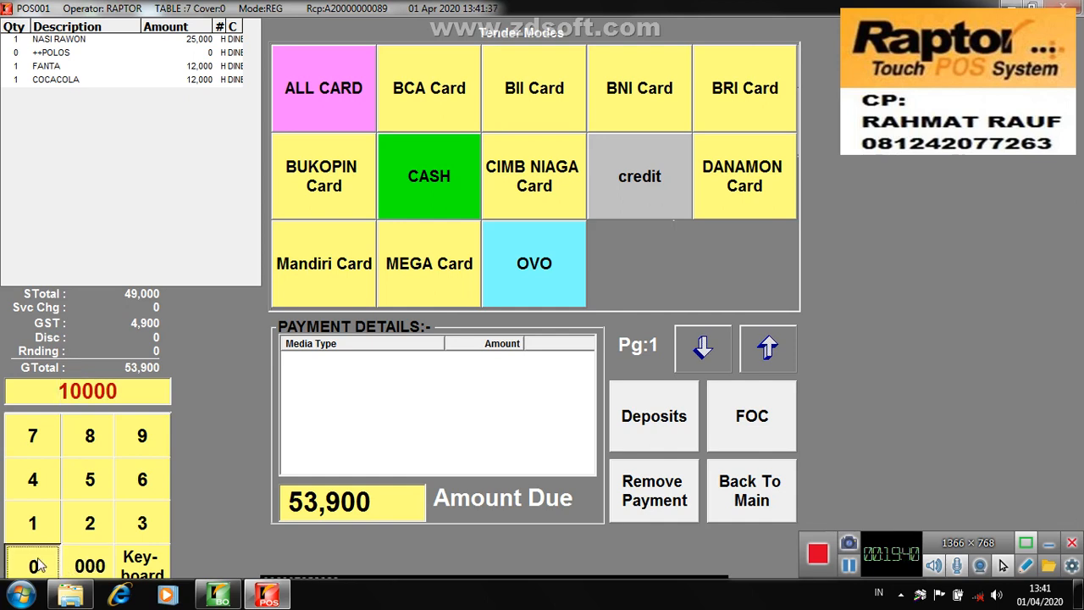
left_click(434, 194)
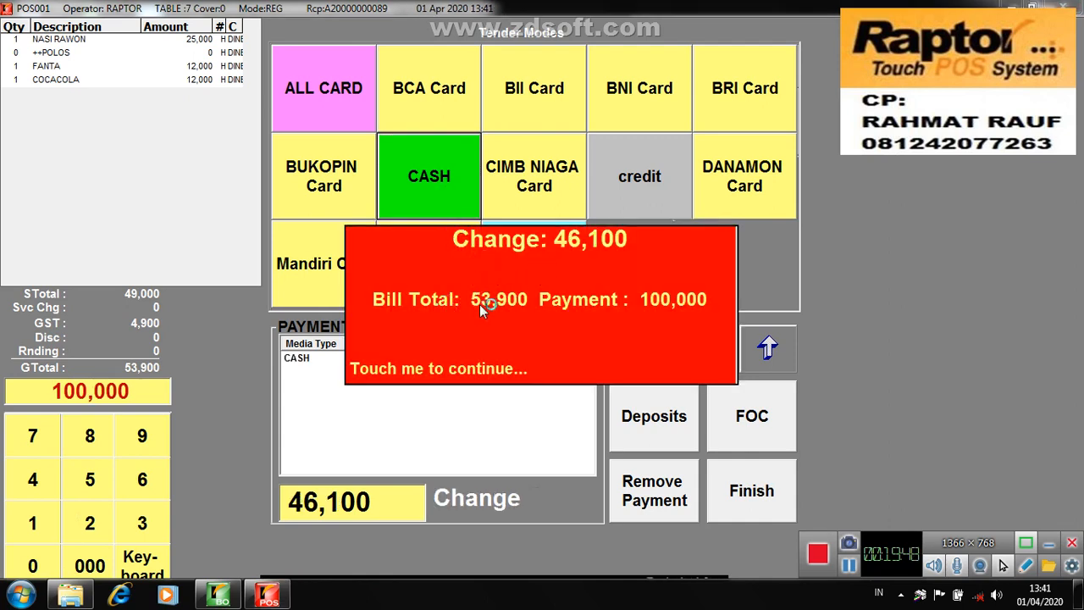
left_click(600, 258)
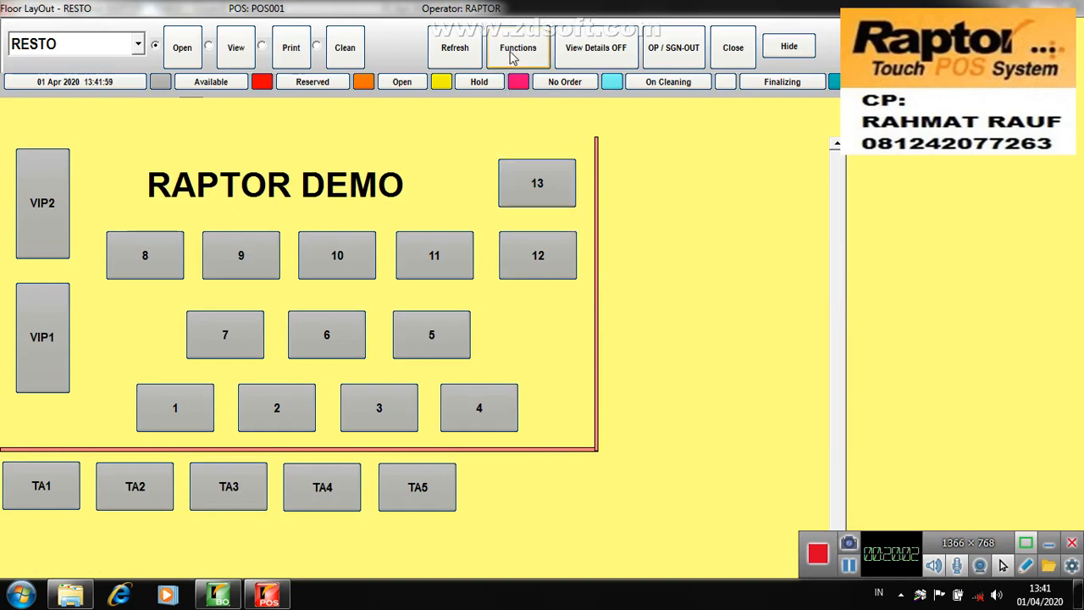
Step: Open the table reservations from the floor layout's functions and start a new reservation
left_click(512, 52)
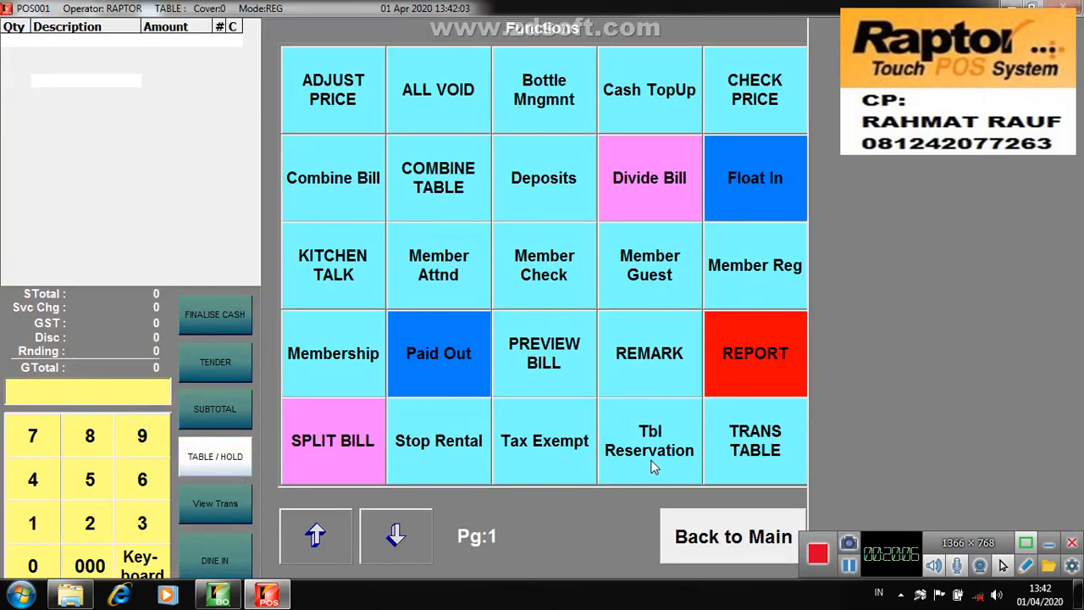
left_click(653, 454)
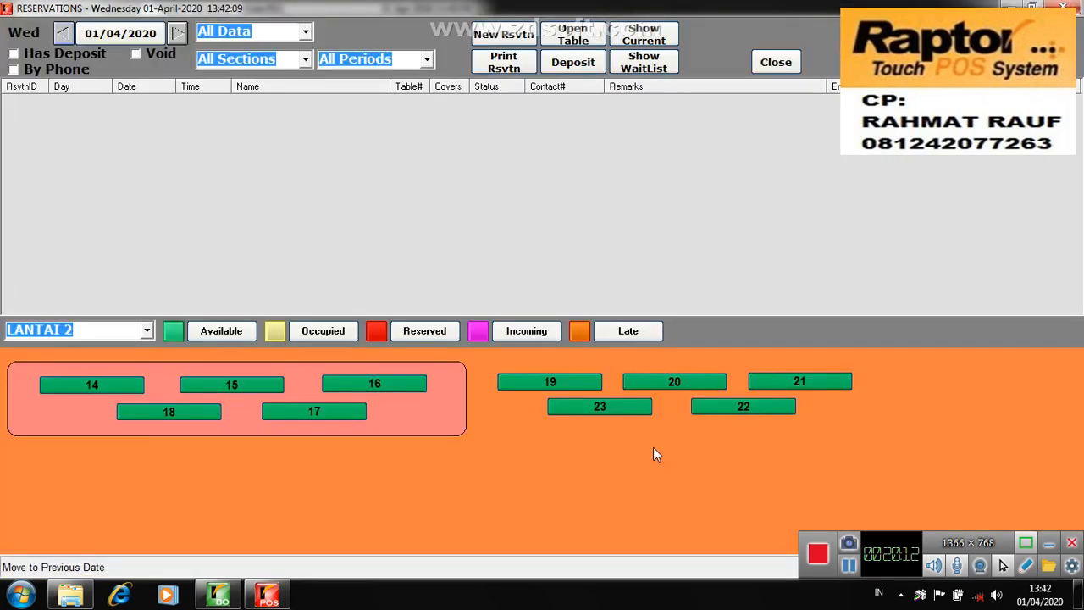
left_click(506, 36)
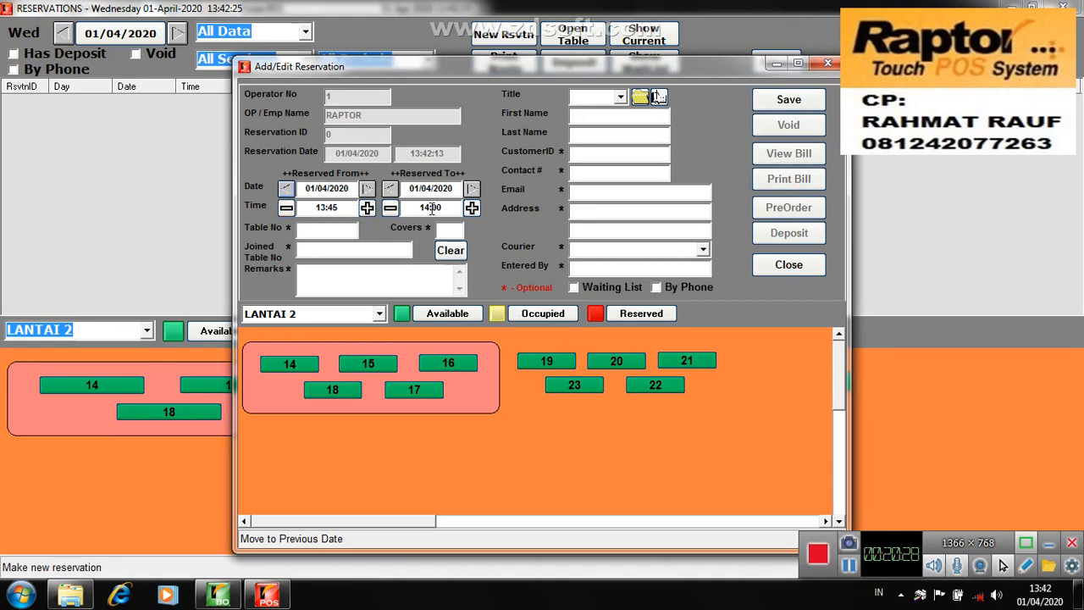
Step: Go through the reservation form's table, covers, remarks and guest fields, trying title Mr, and close the reservations without saving
left_click(308, 231)
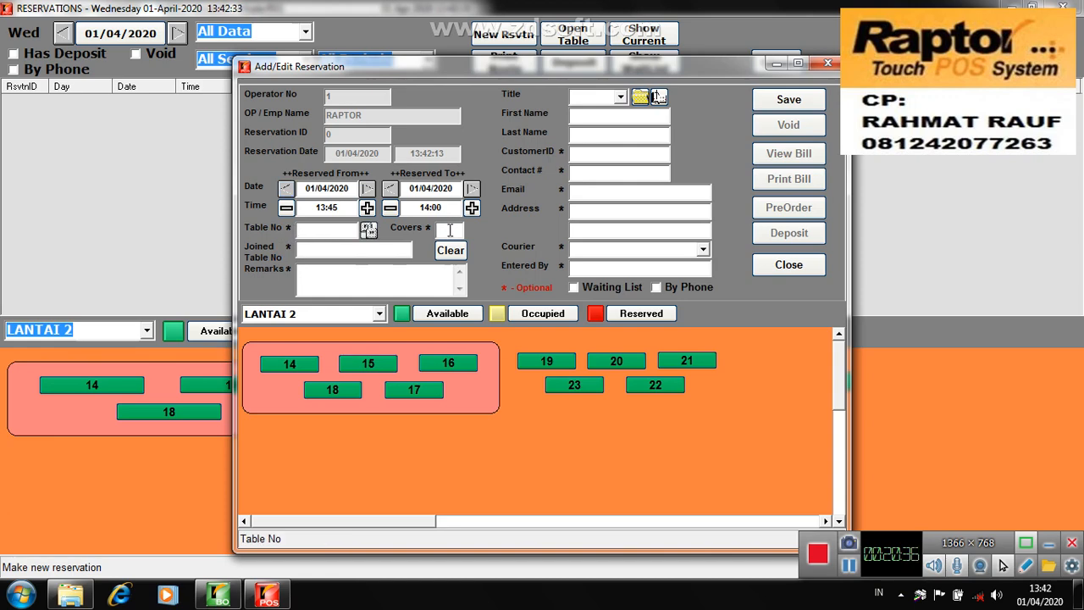
left_click(450, 230)
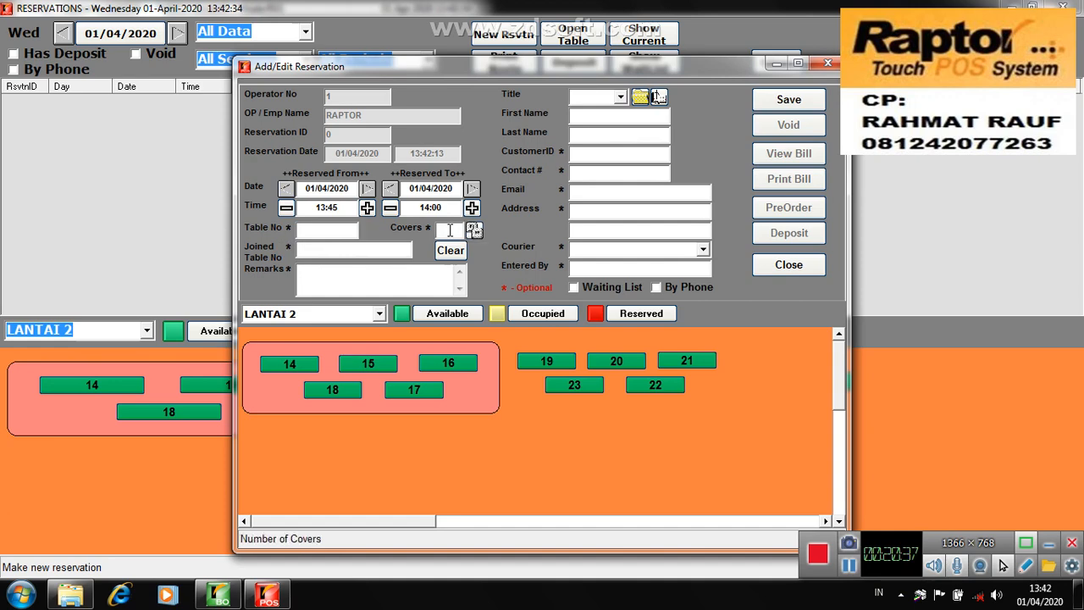
left_click(319, 251)
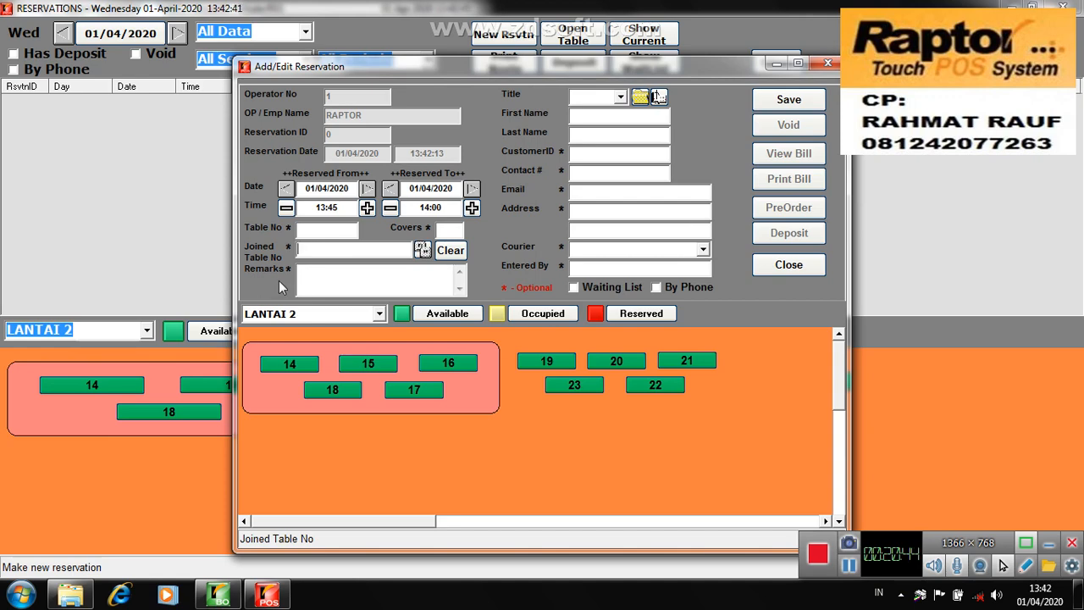
left_click(329, 276)
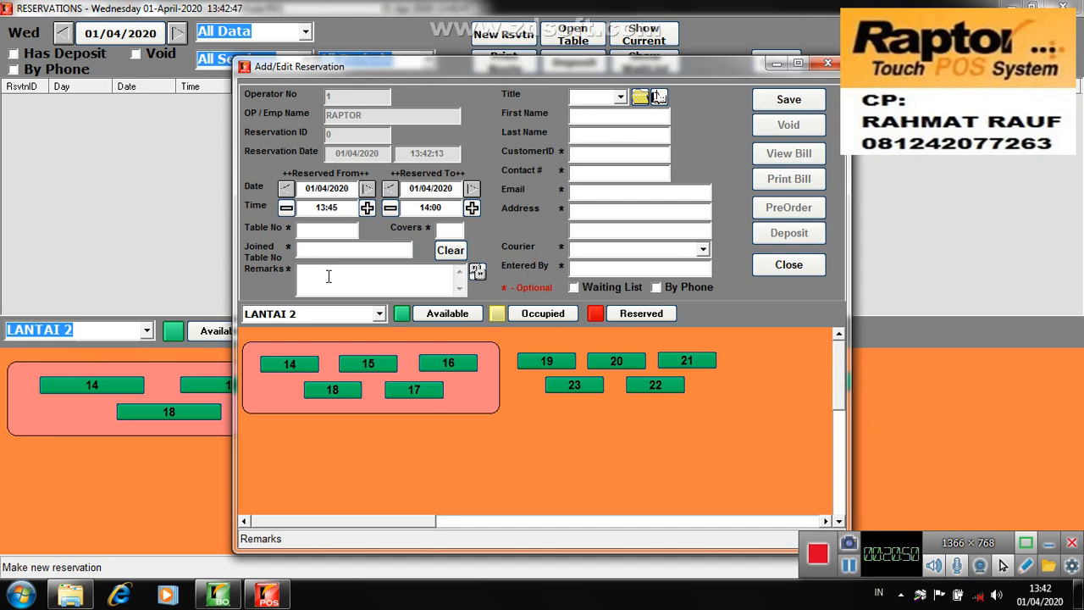
left_click(621, 98)
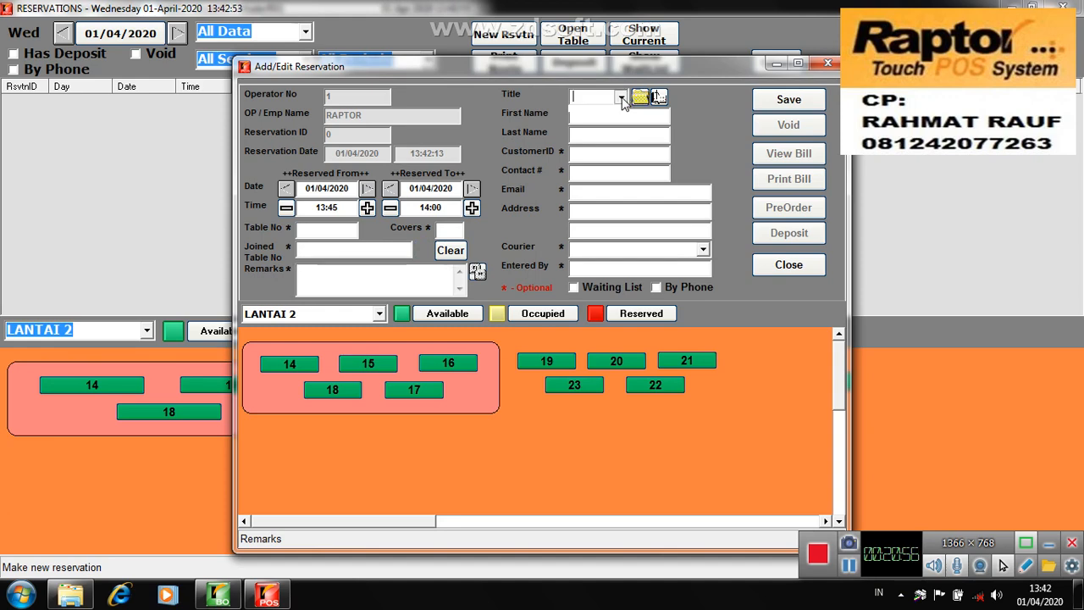
left_click(617, 113)
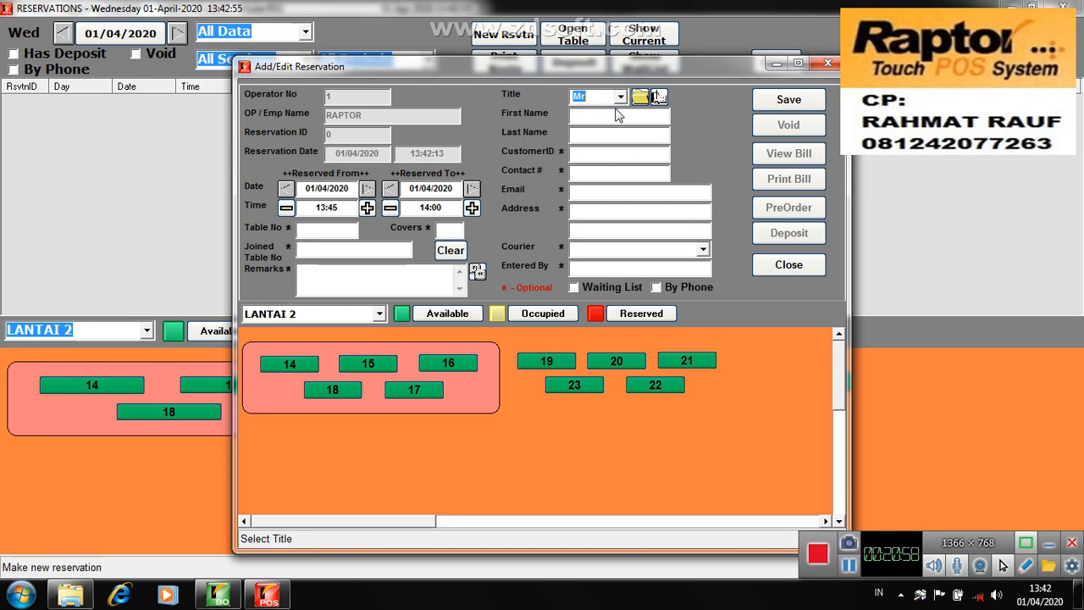
left_click(613, 115)
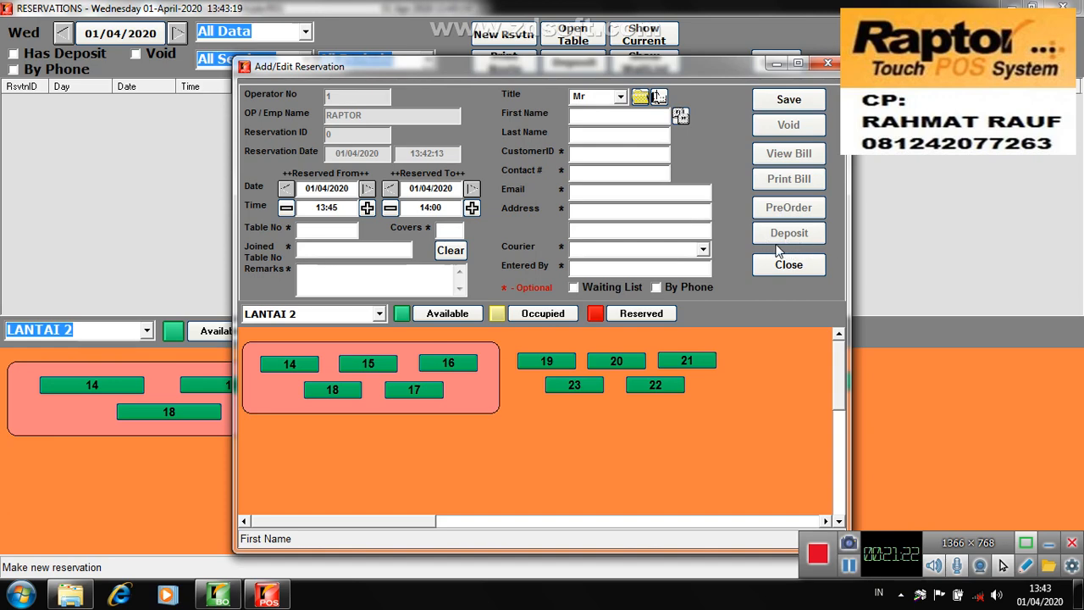
left_click(823, 65)
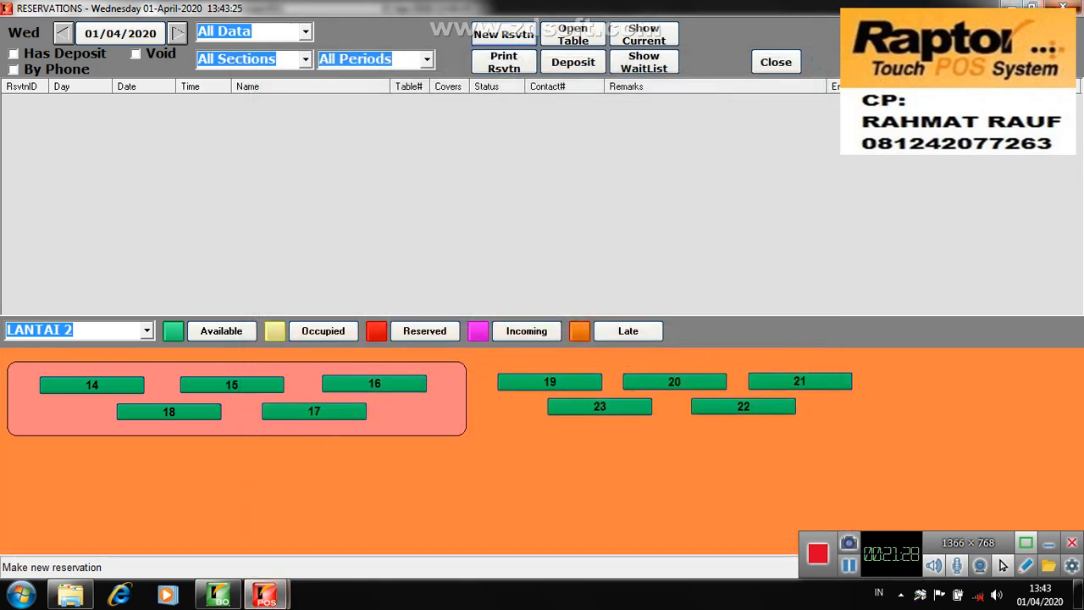
left_click(1063, 7)
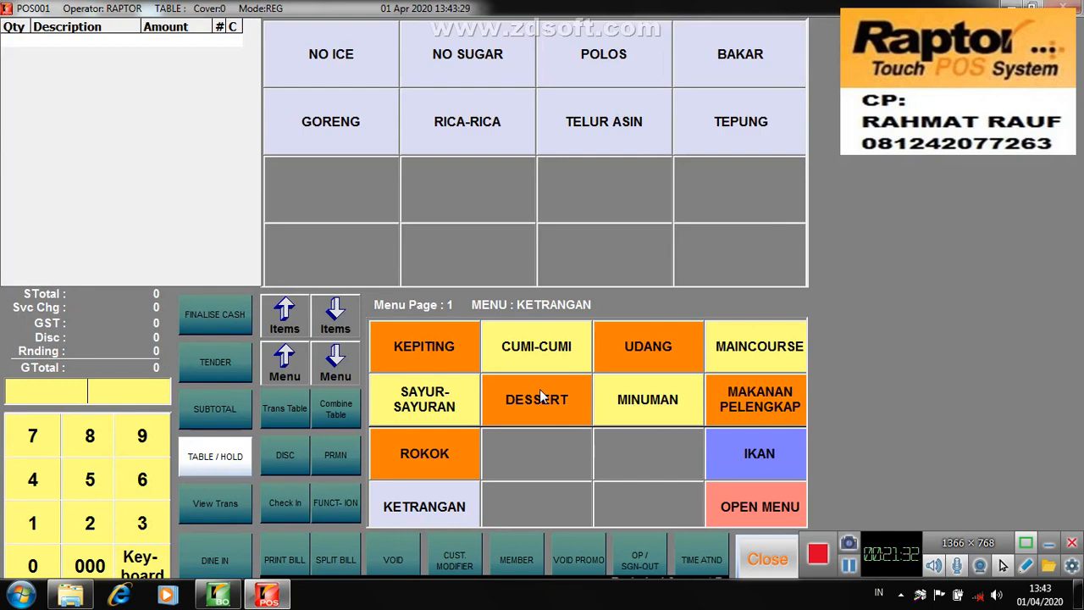
Step: Return to the floor layout, open the manager report and preview the X-Day Report for sales
left_click(199, 458)
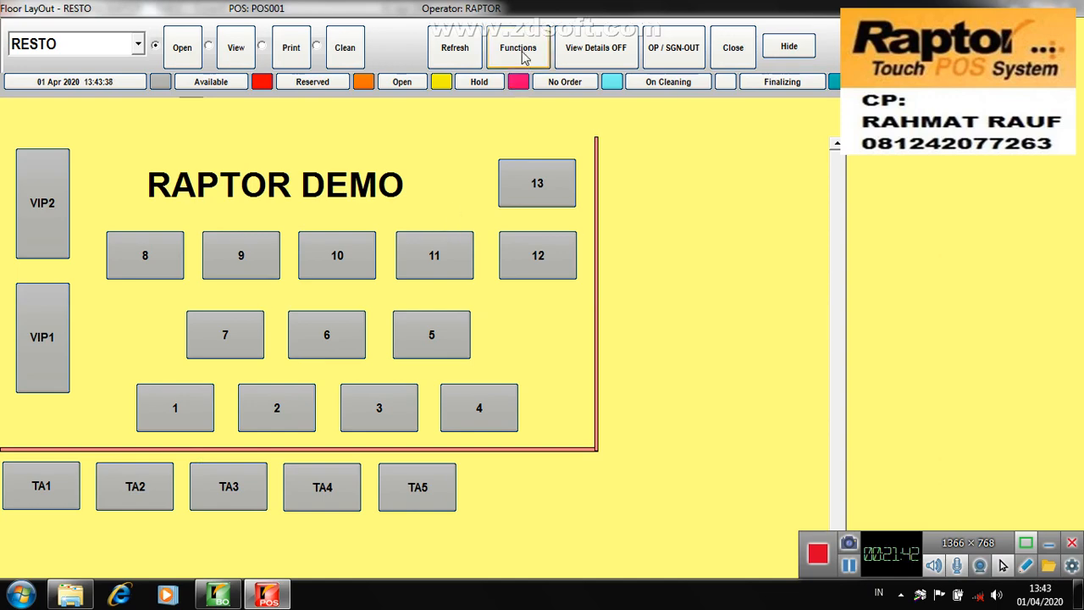
left_click(522, 51)
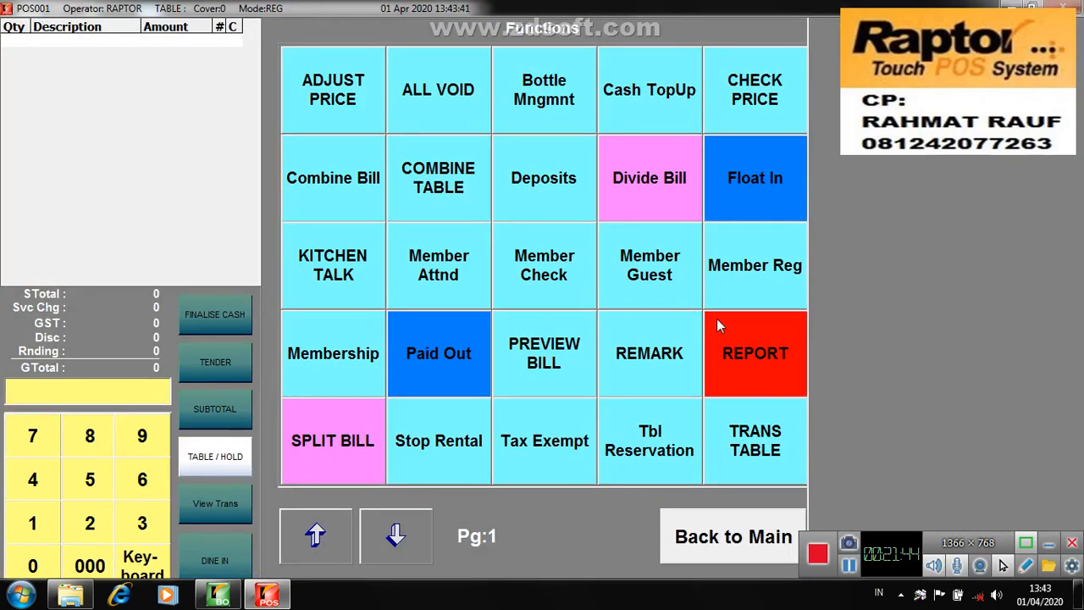
left_click(745, 371)
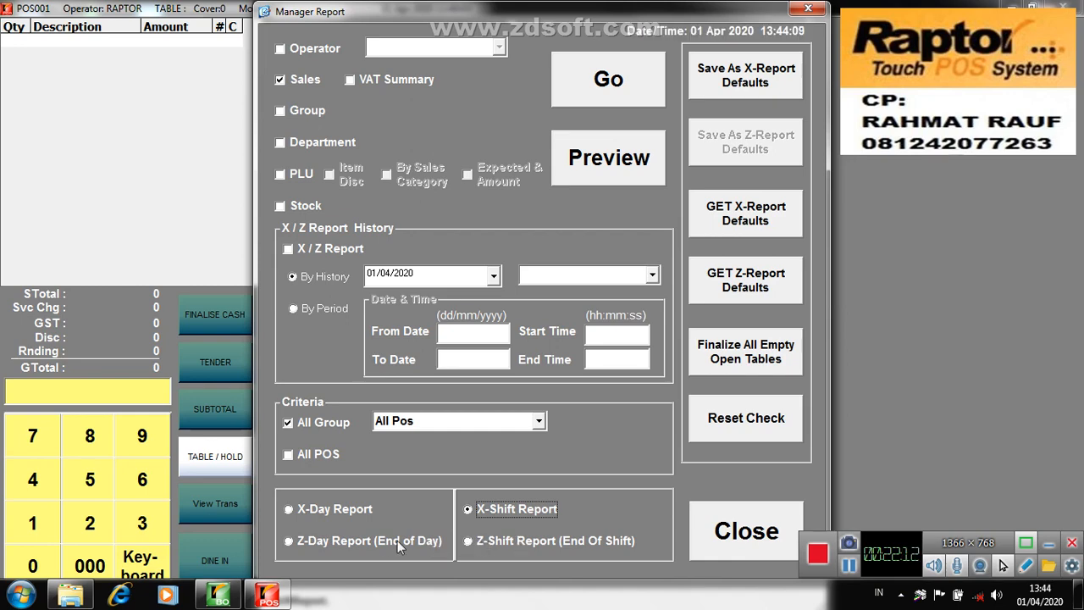
left_click(288, 511)
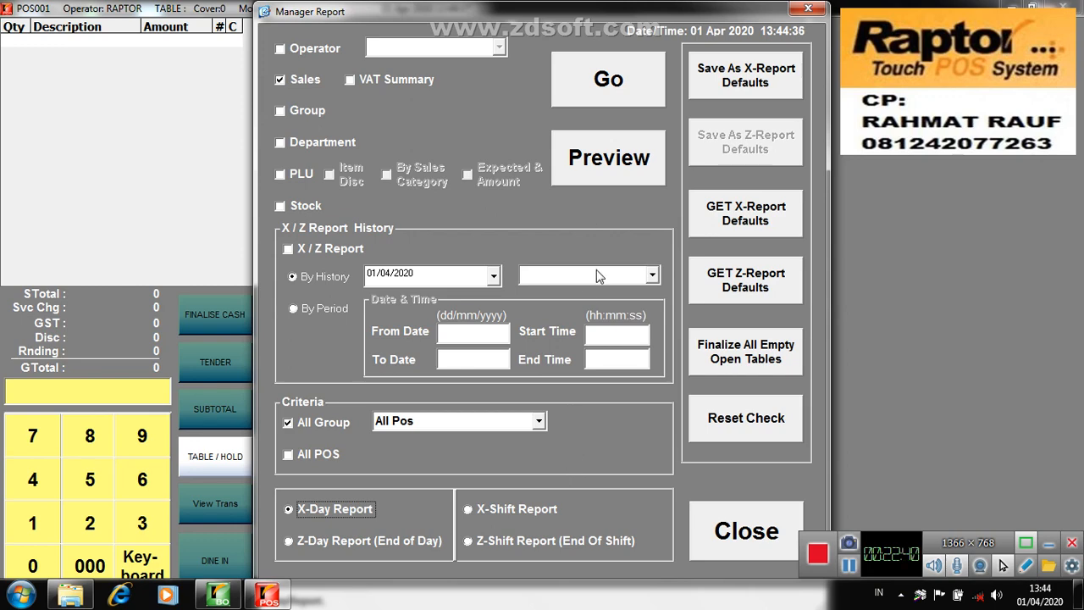
left_click(608, 171)
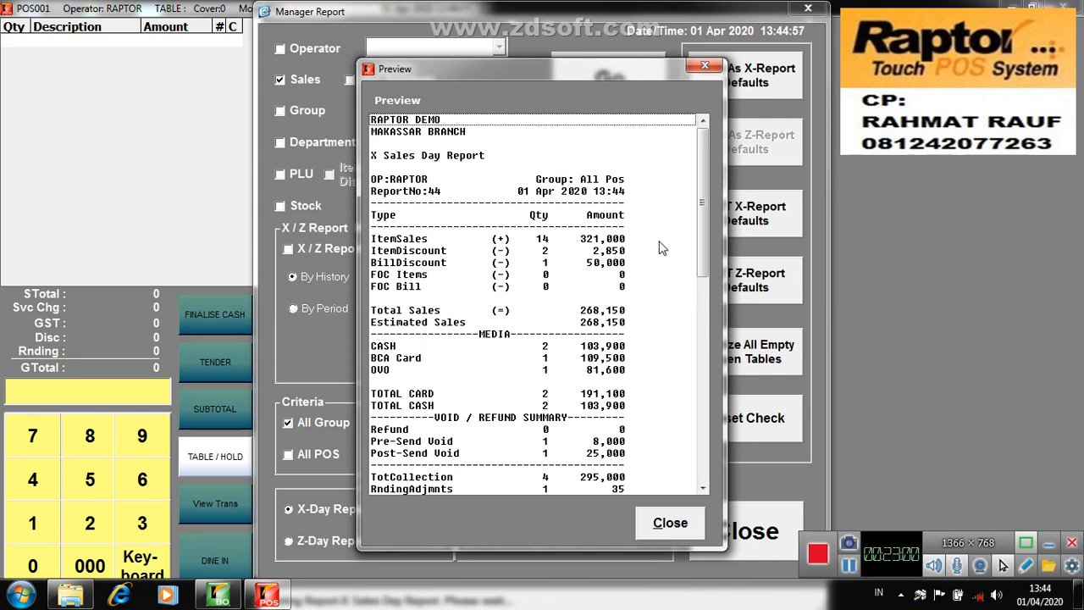
Step: Read through the X Sales Day Report preview down to its end, and close the preview and the manager report
mouse_move(708, 234)
left_mouse_down()
mouse_move(714, 324)
mouse_move(712, 214)
left_mouse_up()
left_click_drag(703, 235, 707, 315)
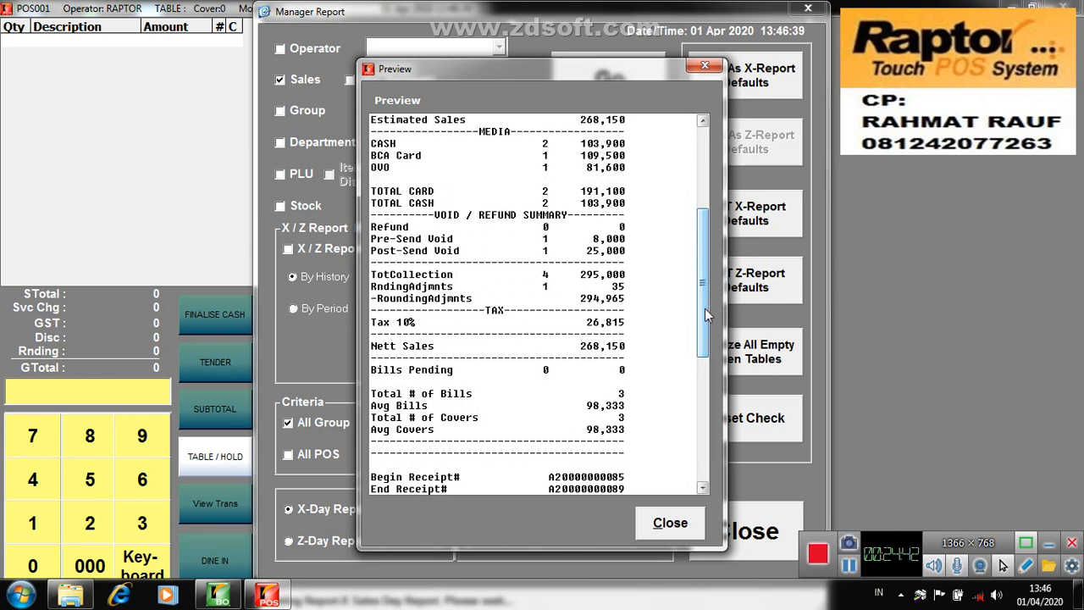
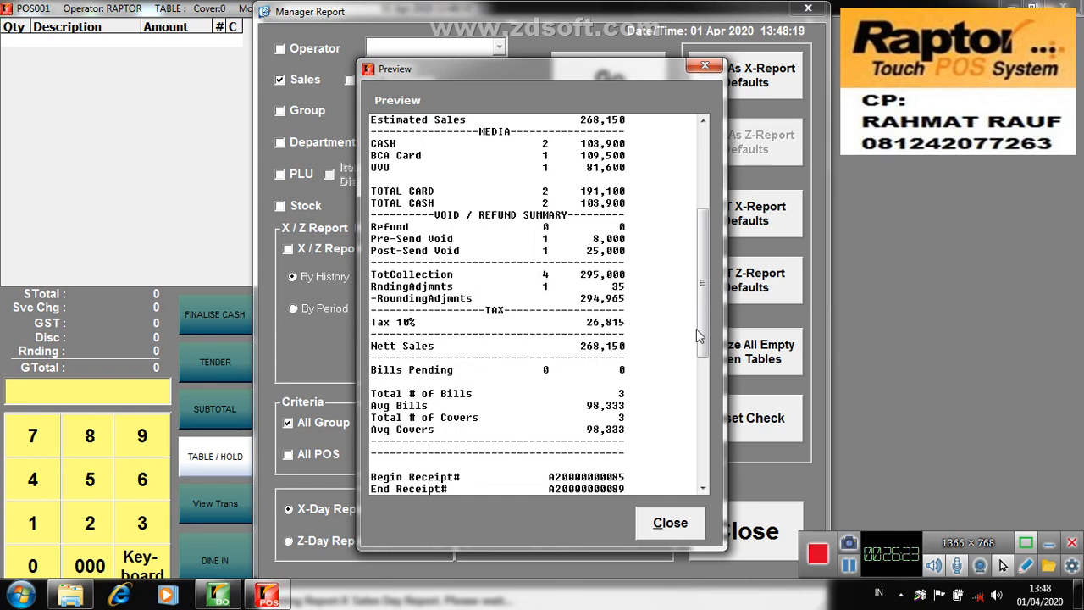
left_click_drag(705, 318, 707, 366)
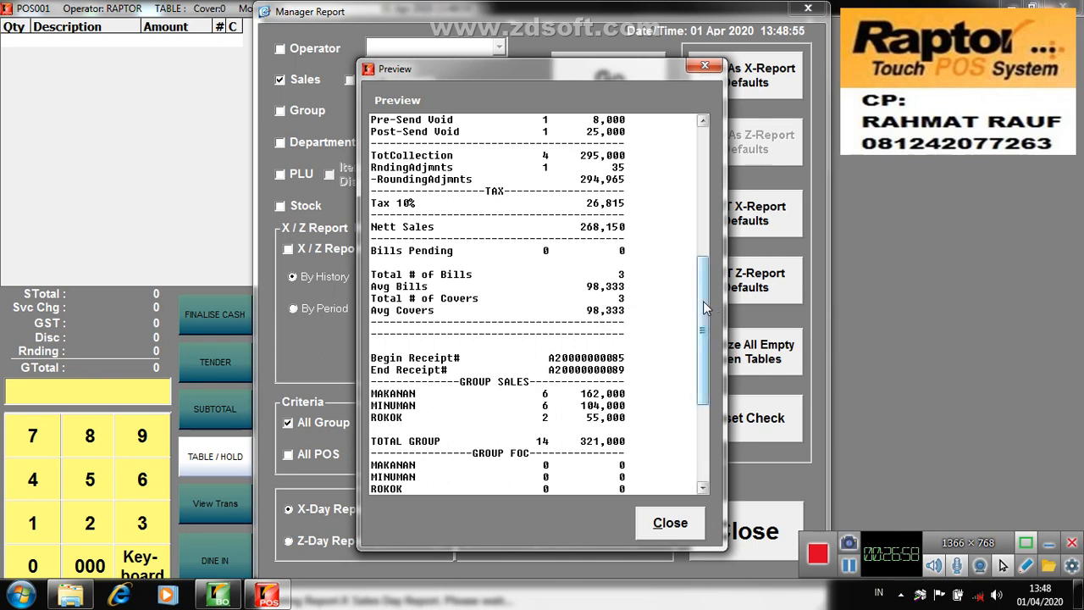
left_click_drag(703, 301, 713, 398)
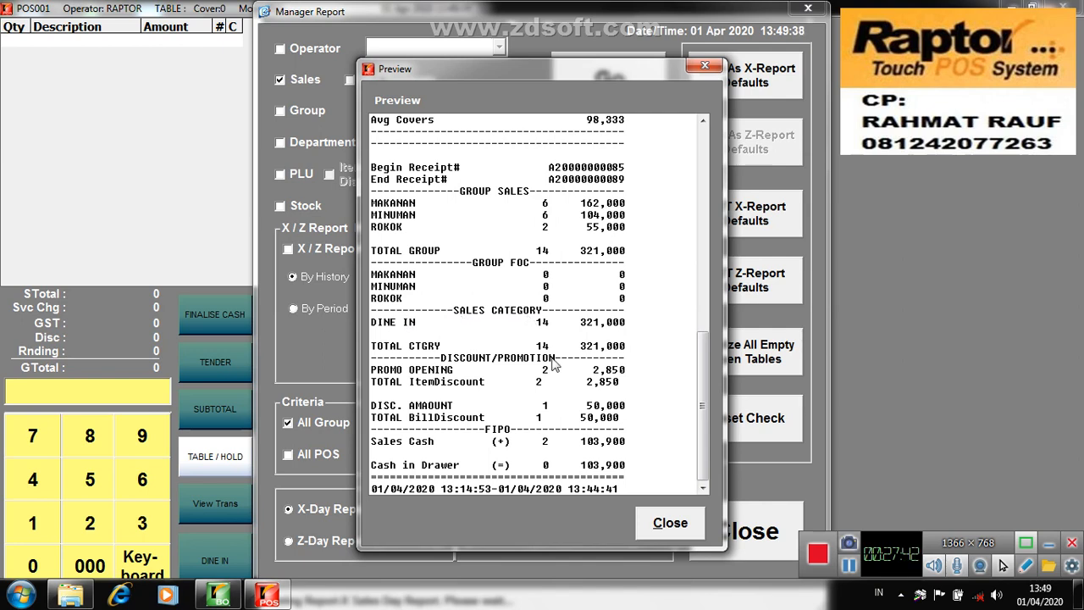
left_click(657, 518)
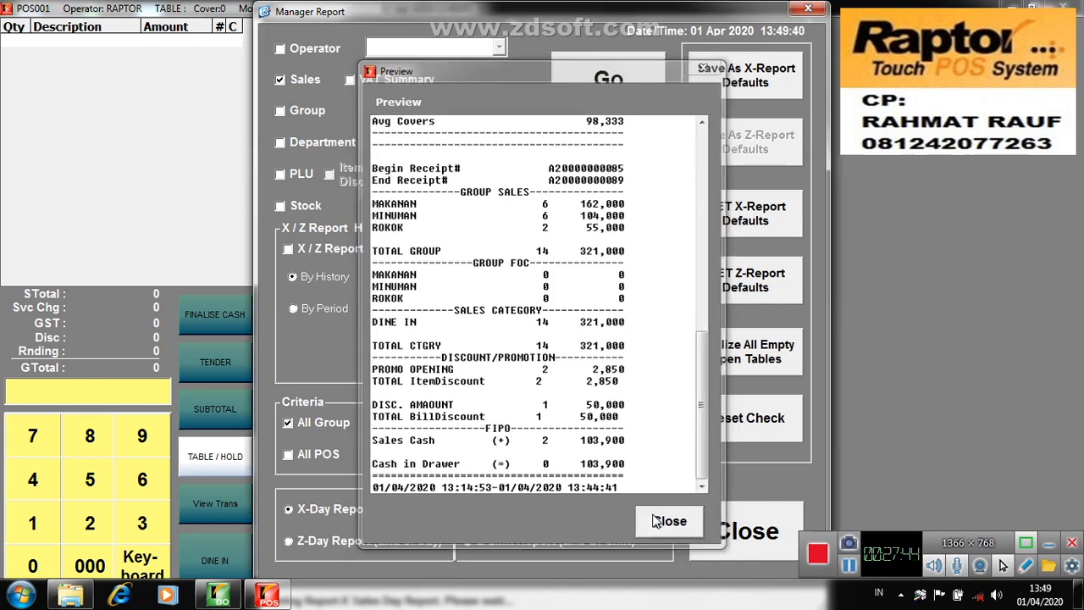
left_click(724, 534)
left_click(726, 537)
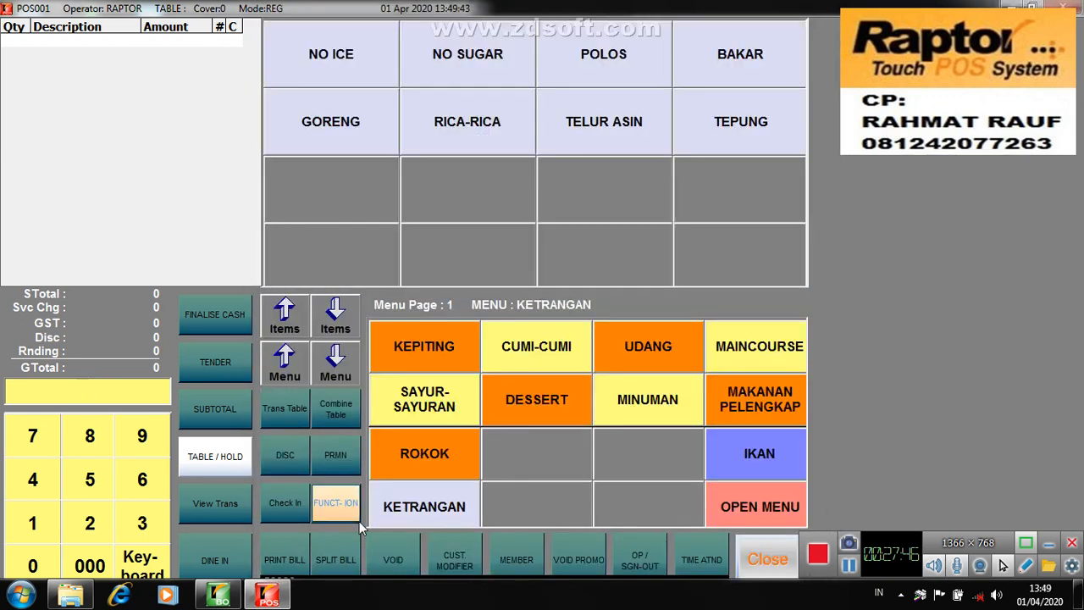
Step: View the sales categories available for an order and return to the main order screen without choosing one
left_click(224, 549)
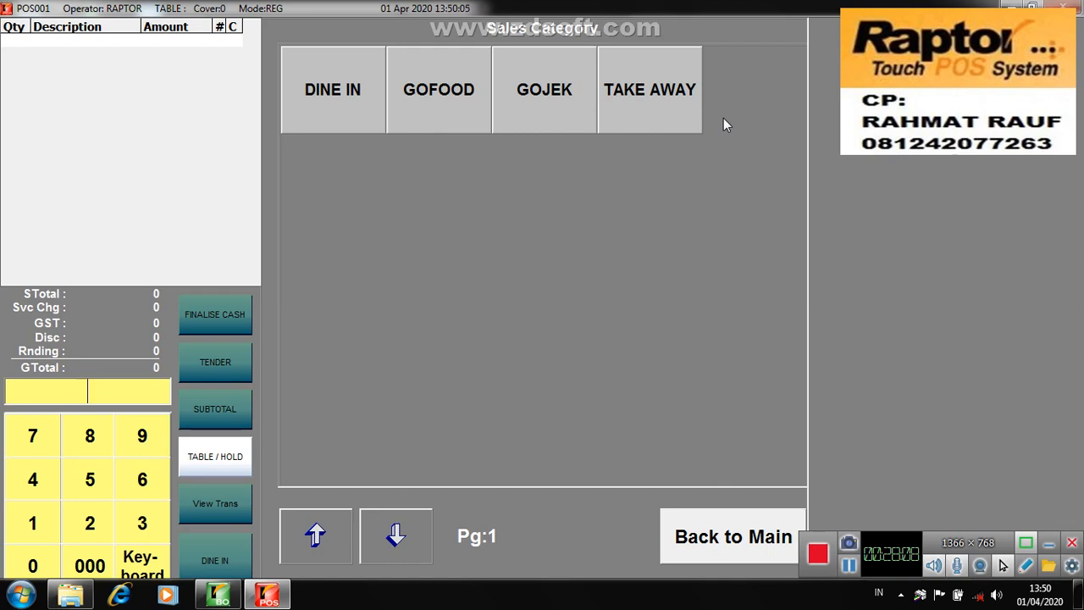
left_click(719, 555)
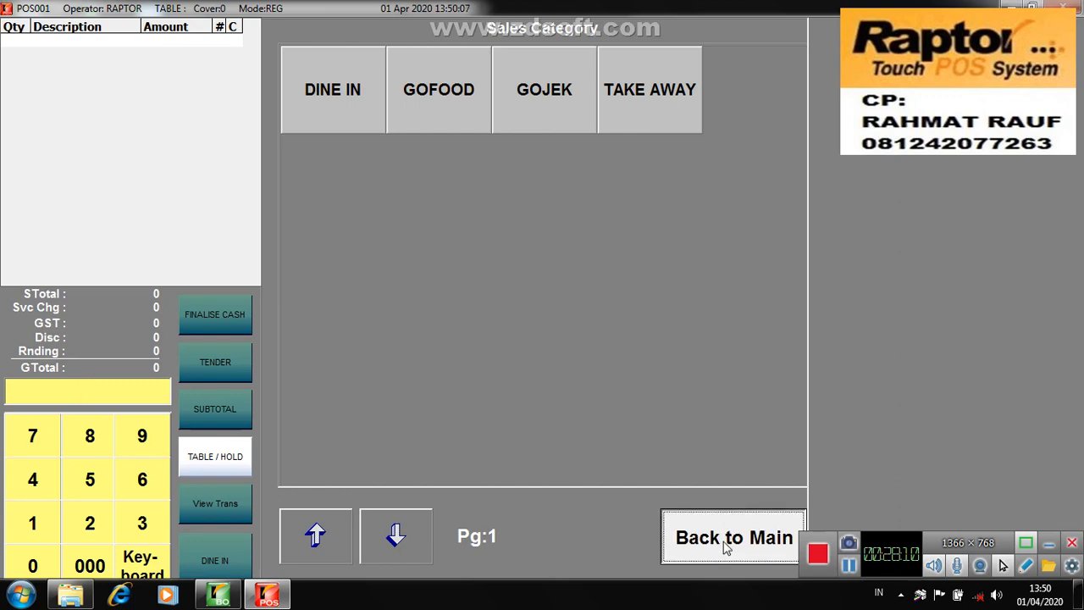
Step: Reopen the manager report, preview the X-Shift Report for sales through to its end, and close the report windows
left_click(334, 503)
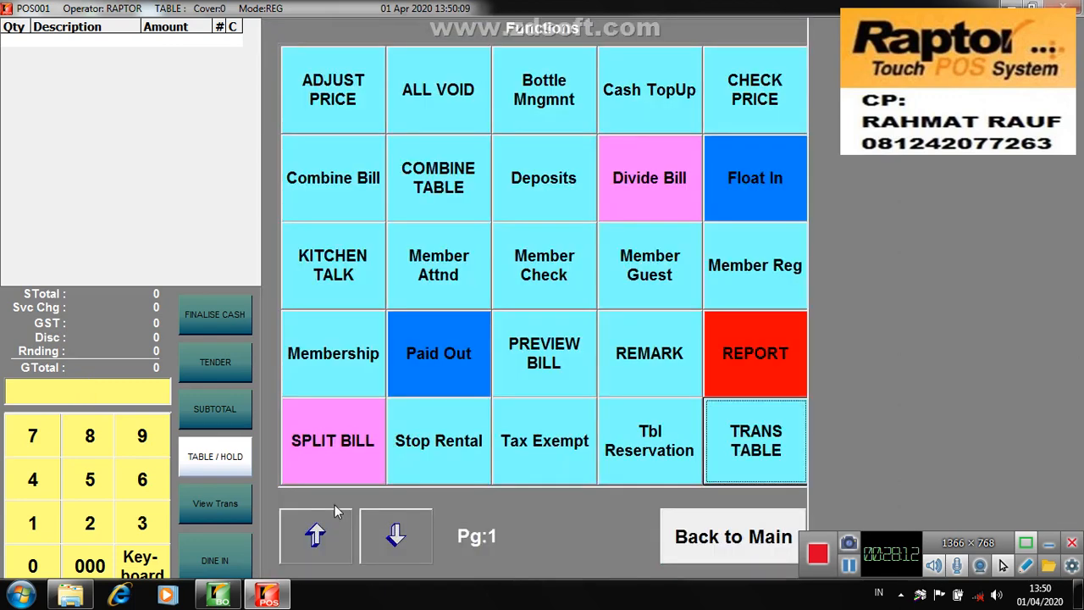
left_click(724, 362)
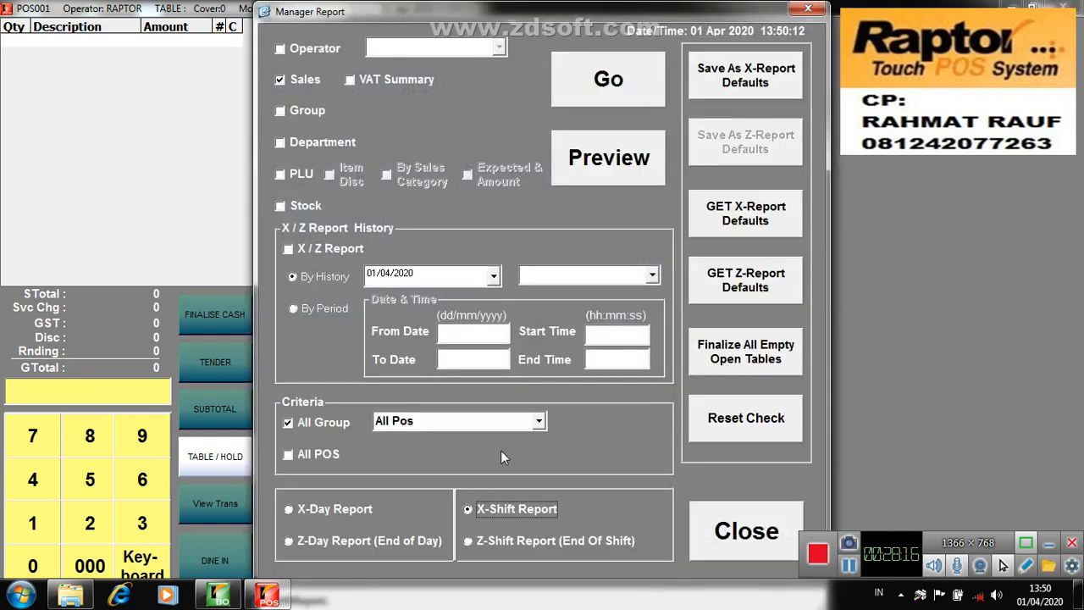
left_click(604, 173)
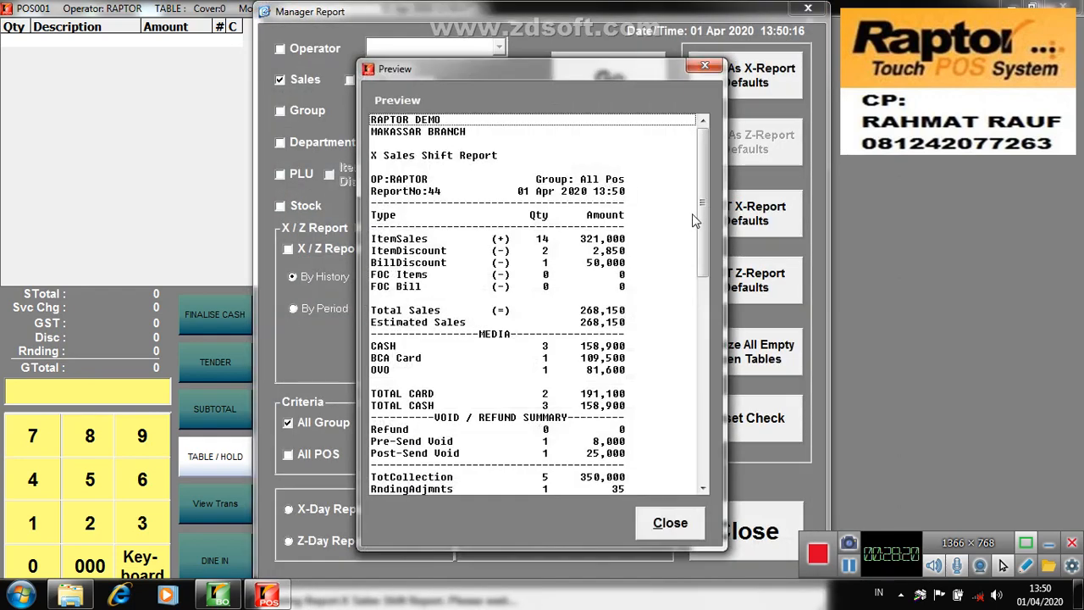
left_click_drag(701, 224, 709, 427)
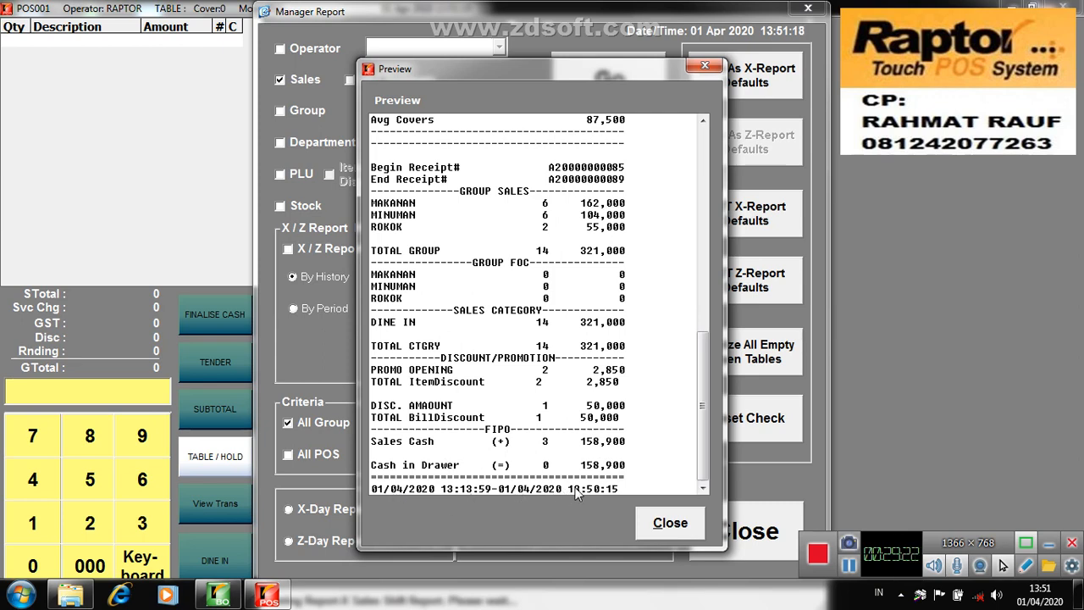
left_click(651, 521)
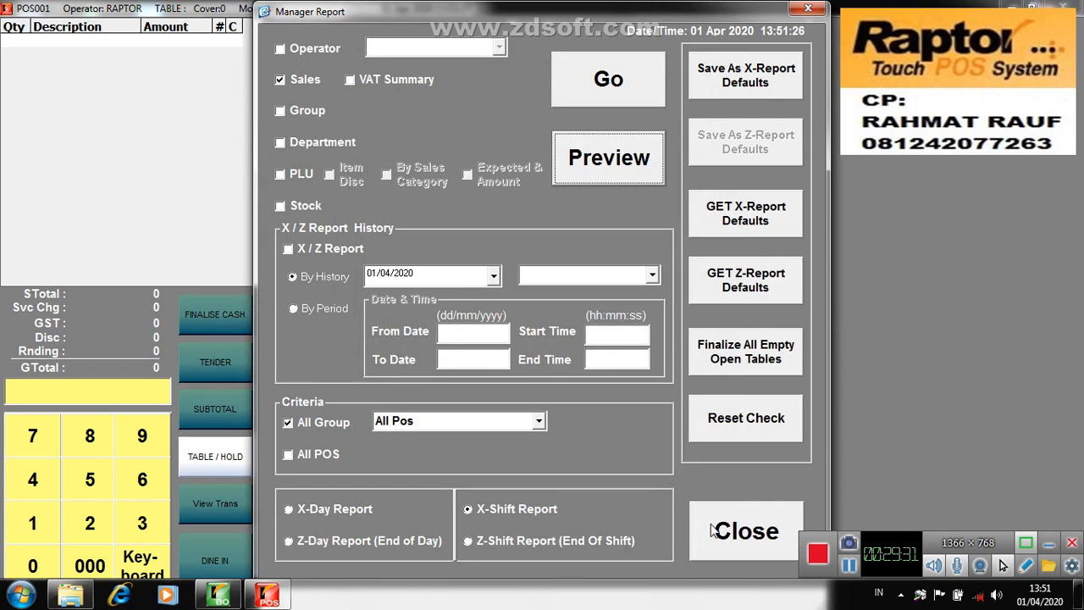
left_click(712, 531)
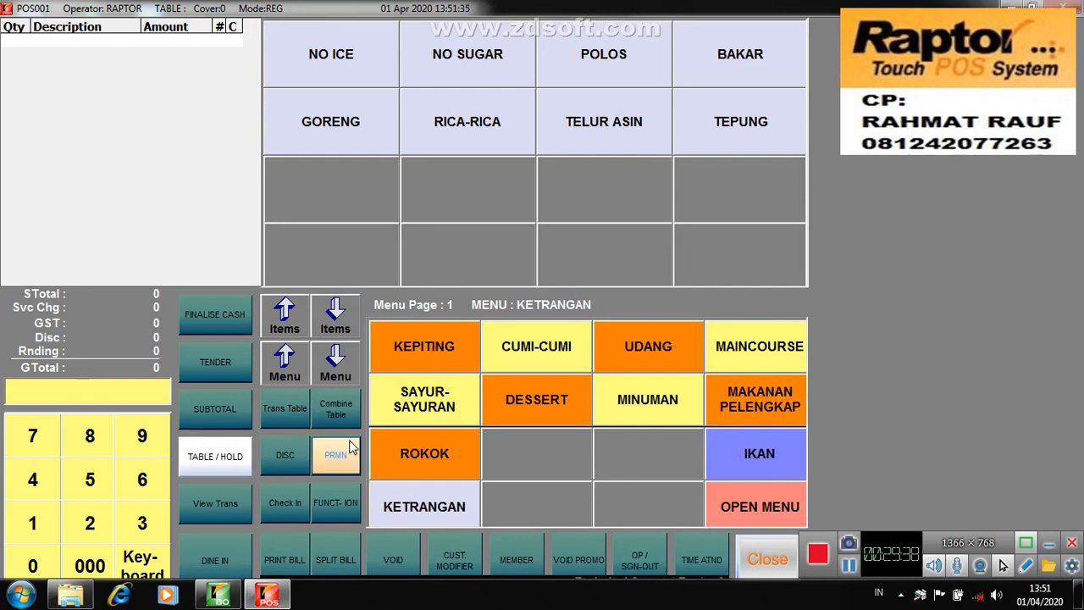
Step: Return to the table floor layout and switch to the Raptor back office's Managers Screen
left_click(208, 461)
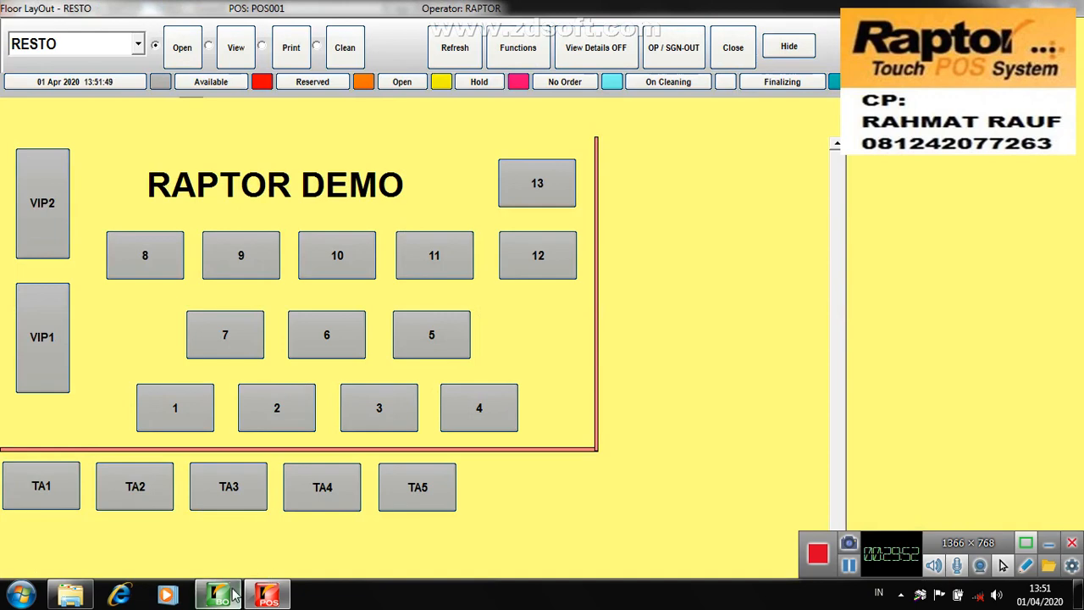
mouse_move(233, 595)
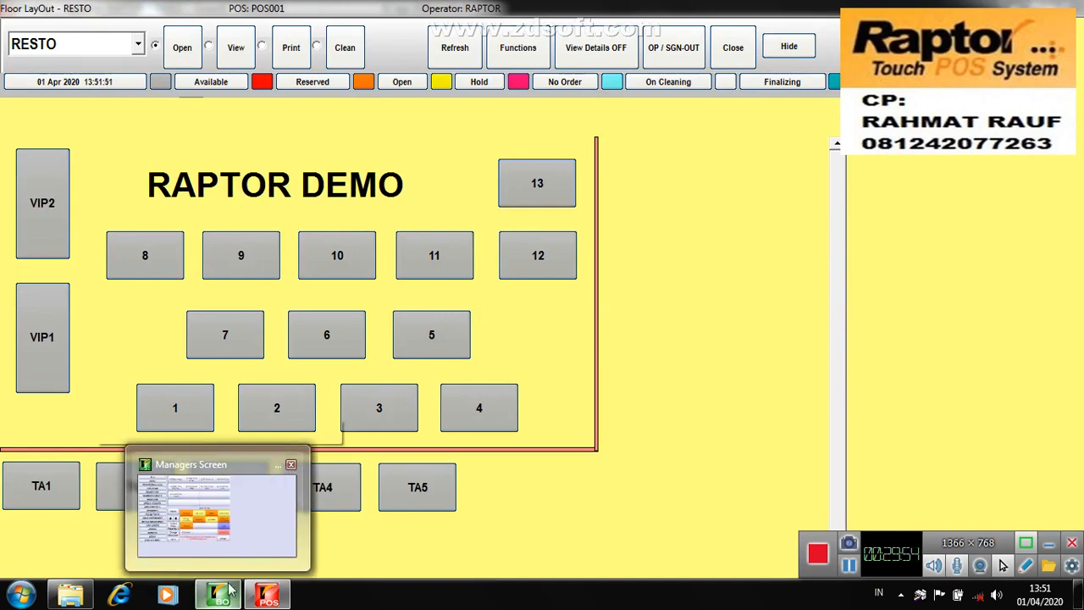
left_click(226, 596)
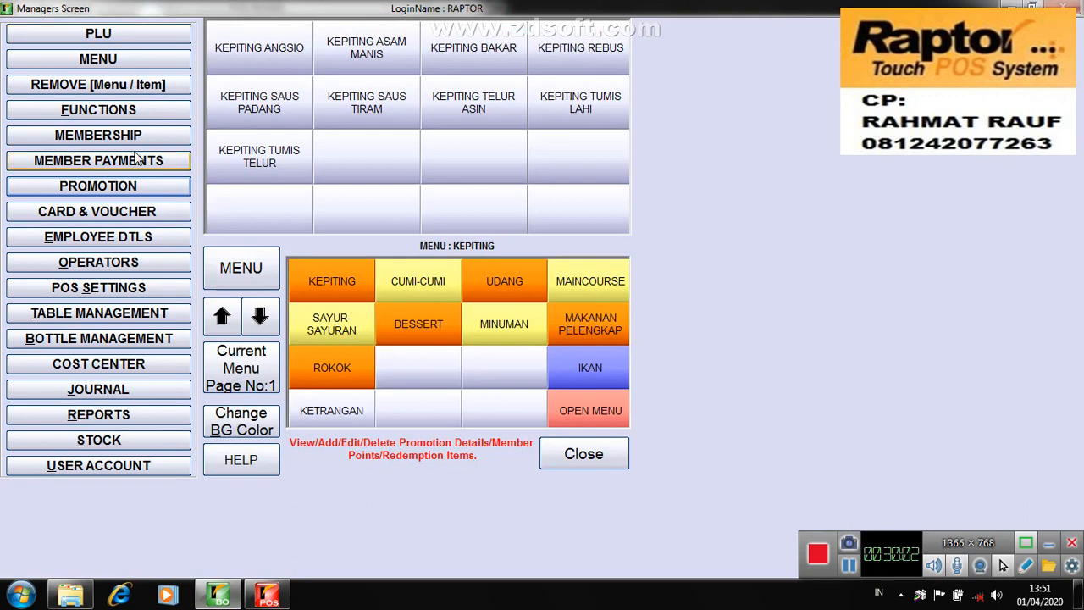
Step: Open the AIR MINERAL PLU for editing, review its details and the department and group lists, and close without changes
left_click(135, 44)
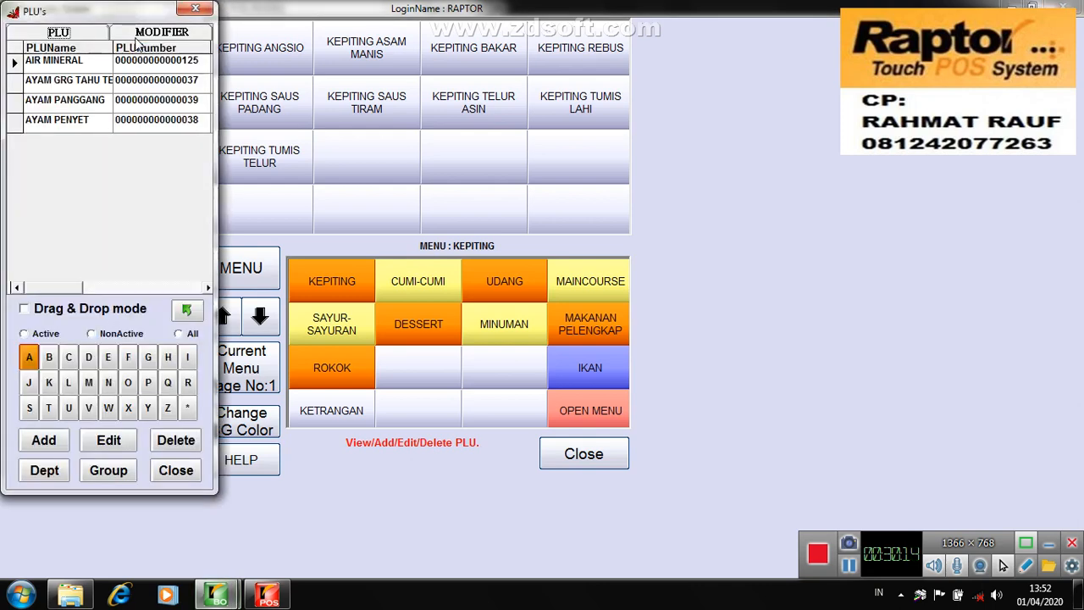
left_click(110, 450)
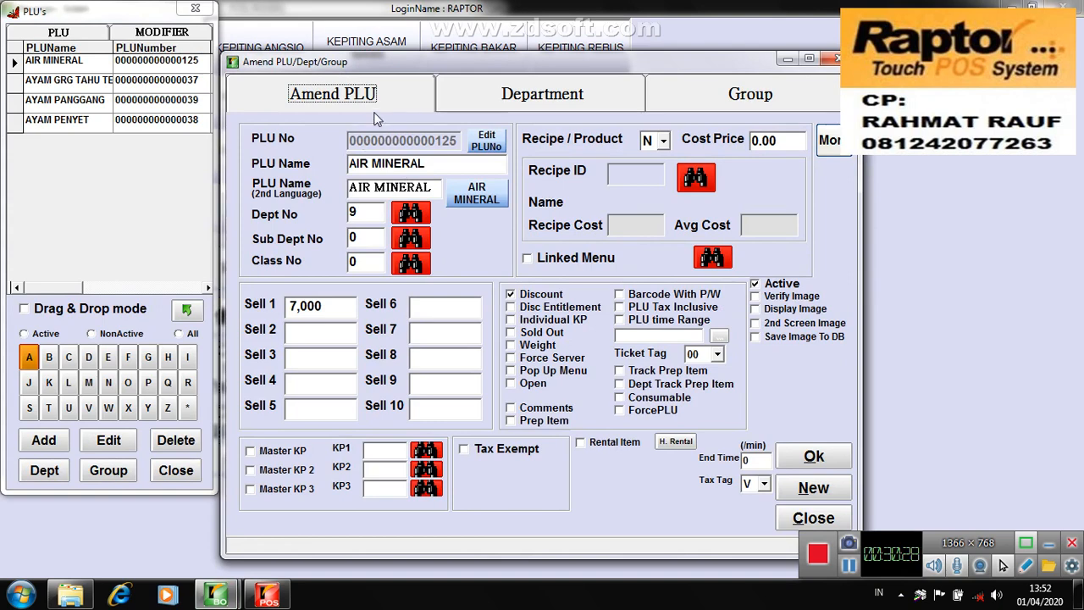
left_click(504, 100)
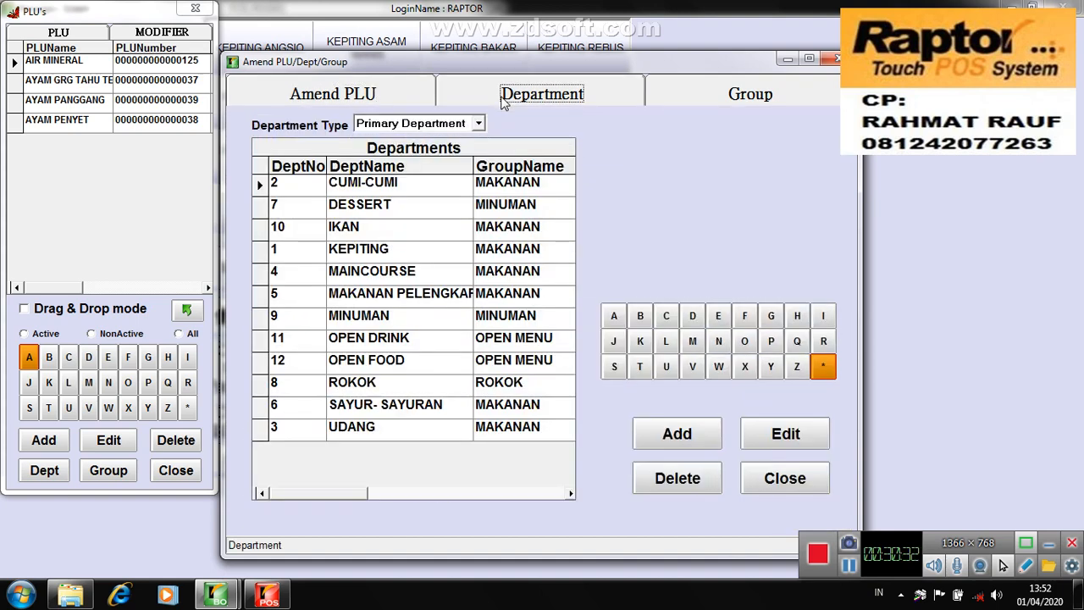
left_click(717, 102)
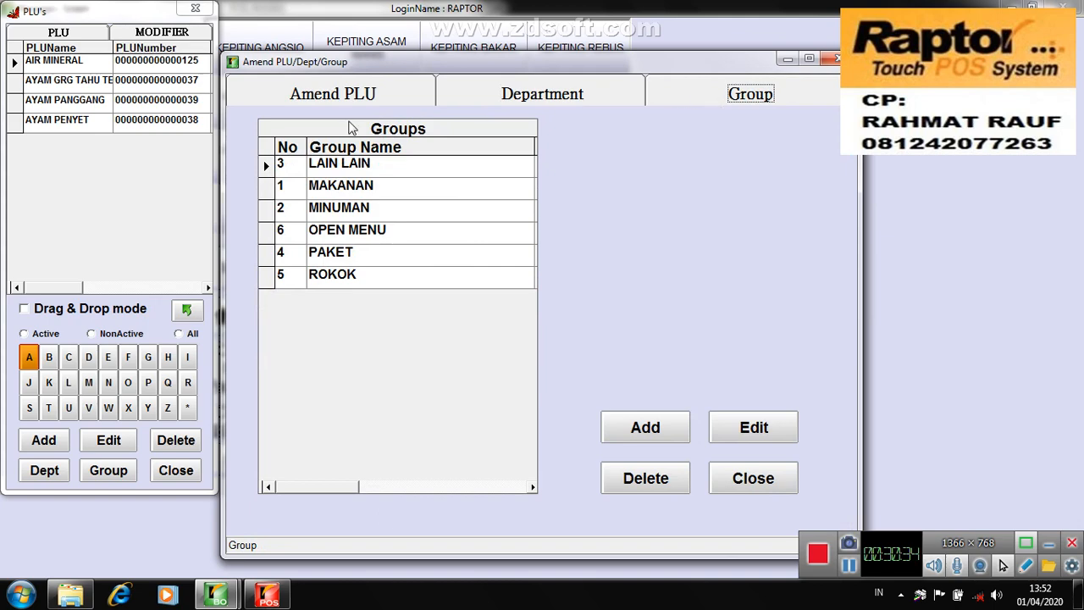
left_click(332, 102)
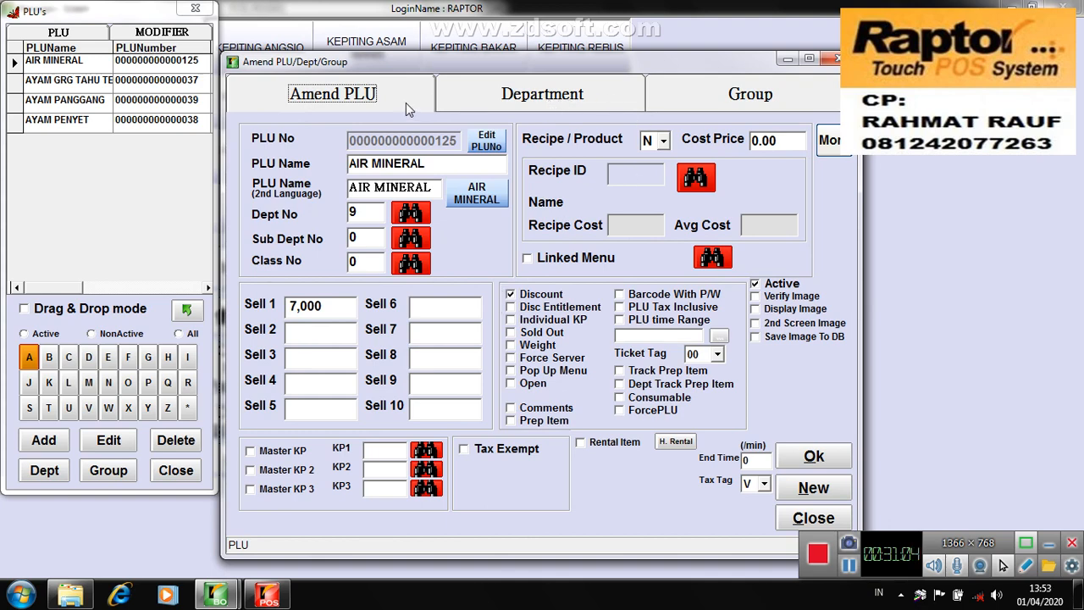
left_click(539, 95)
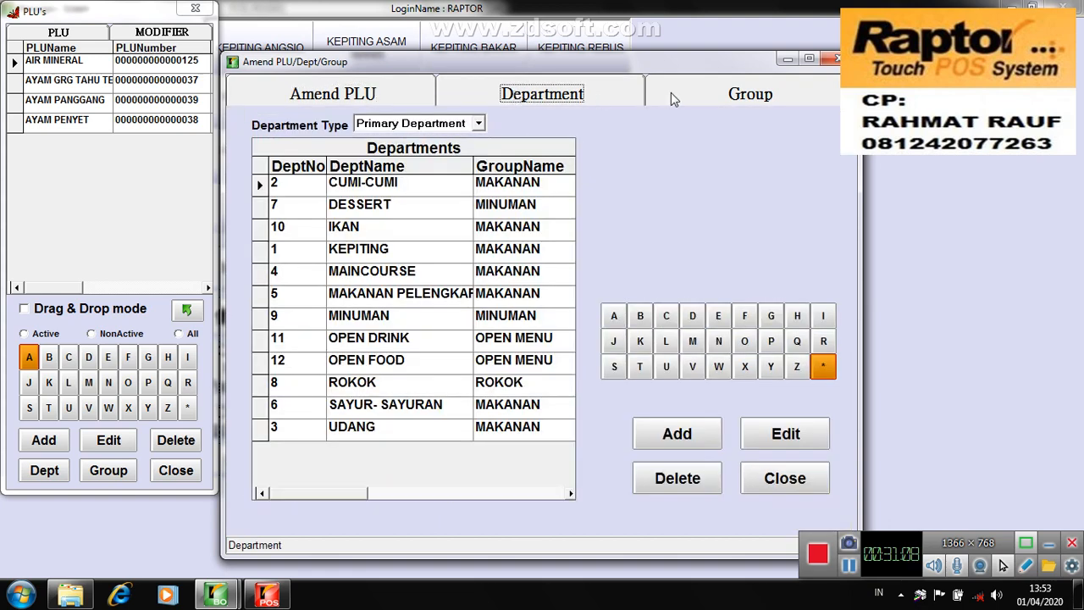
left_click(735, 89)
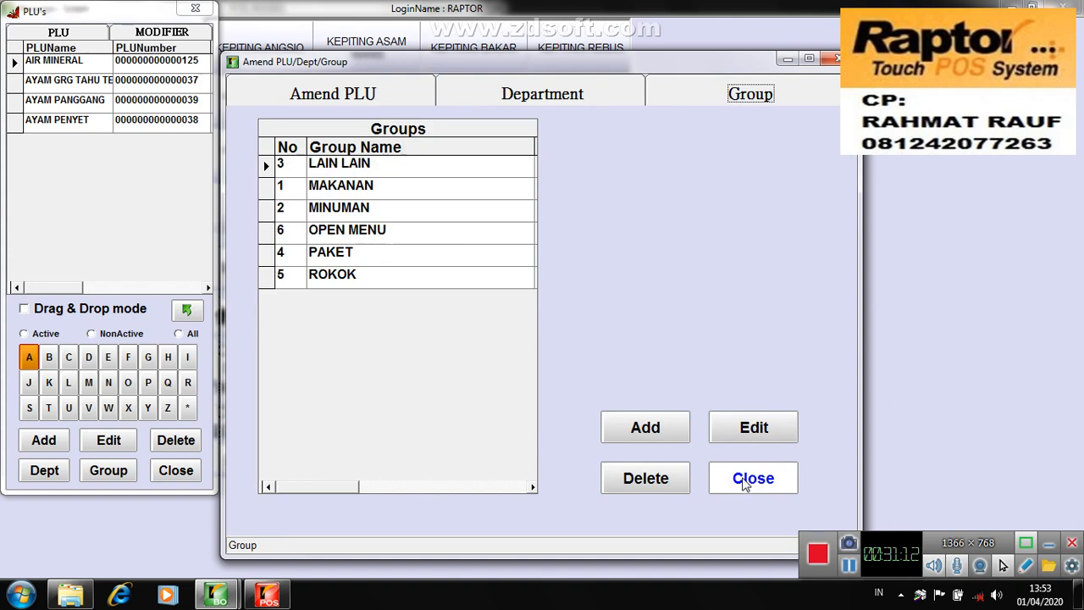
left_click(745, 481)
left_click(157, 473)
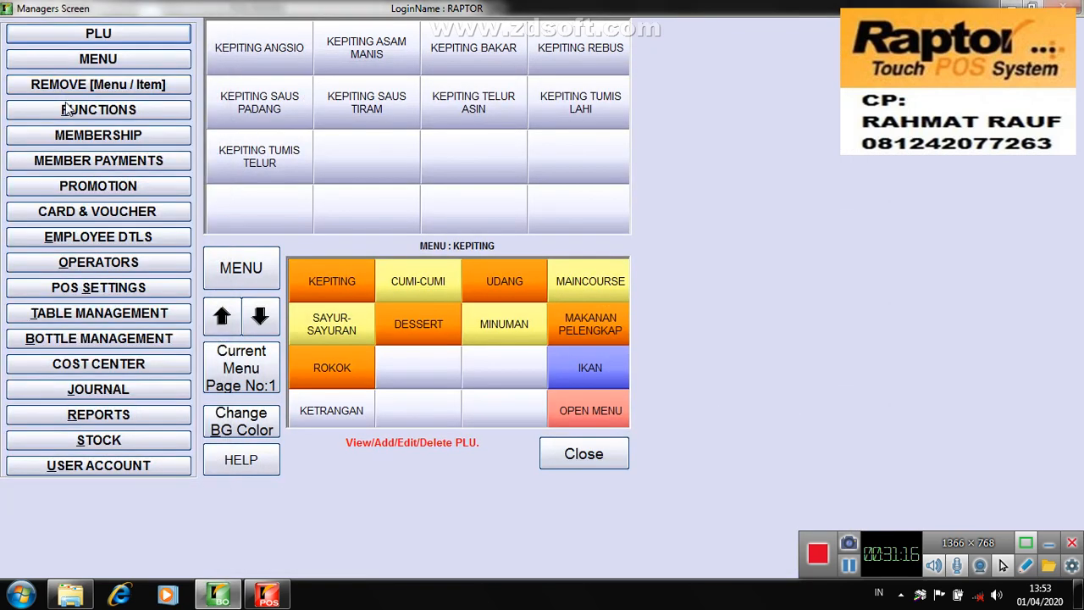
Step: Browse the list of POS functions and their active status in both directions, and close it
left_click(69, 115)
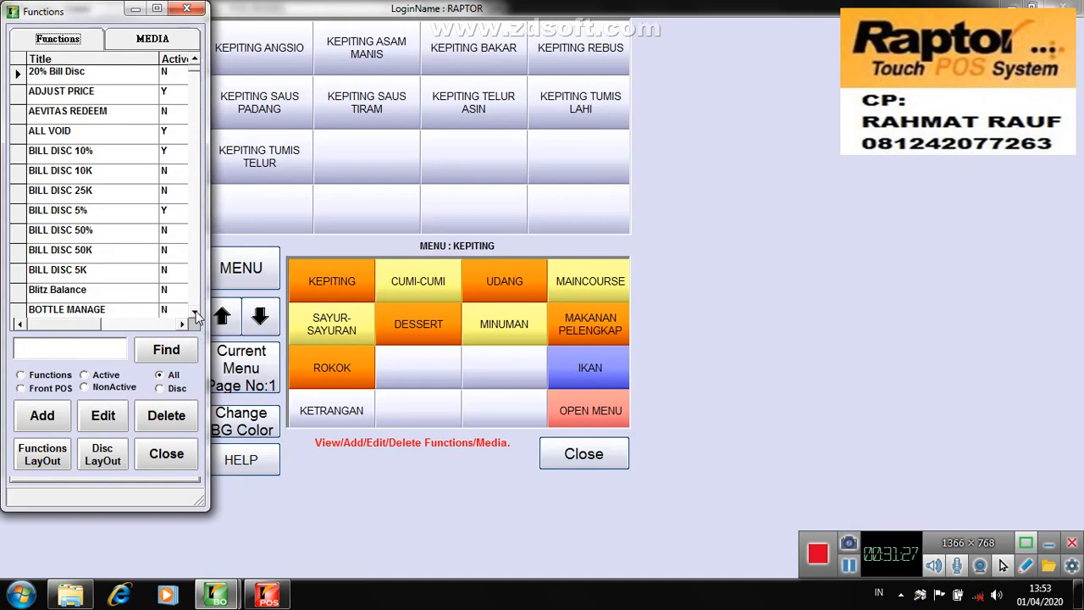
left_click(196, 313)
left_click(196, 313)
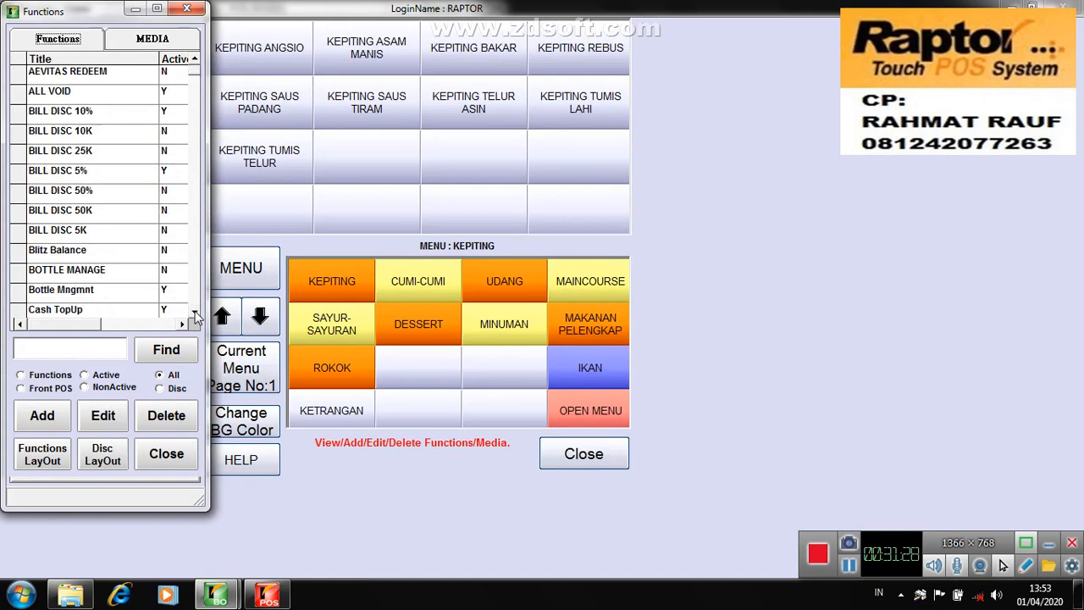
left_click(195, 313)
left_click(195, 313)
left_click(195, 313)
left_click(196, 314)
left_click(196, 313)
left_click(195, 313)
left_click(196, 313)
left_click(196, 313)
left_click(195, 313)
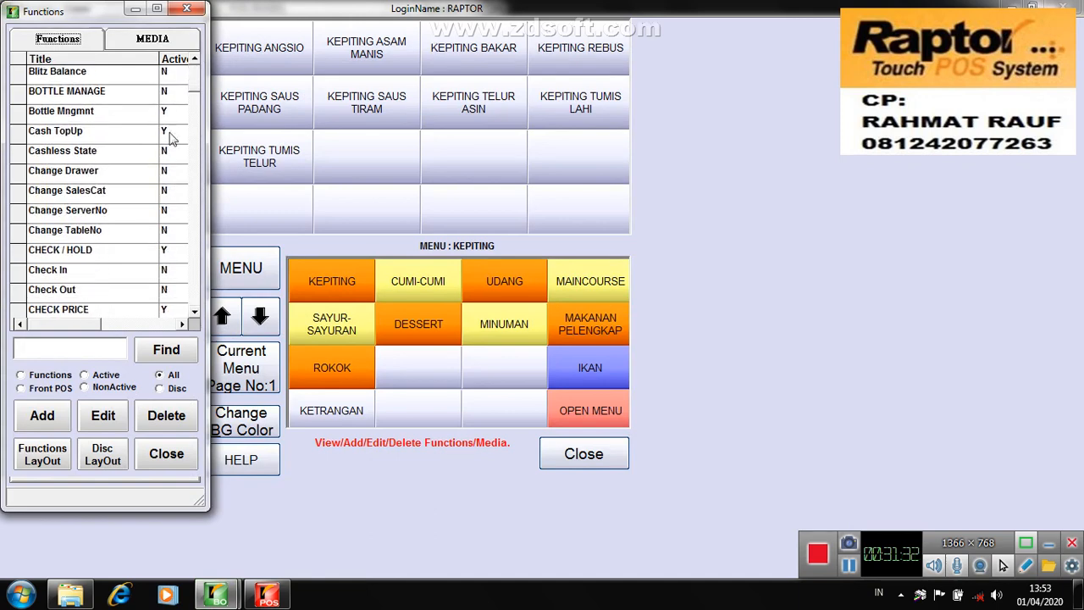
left_click(194, 61)
left_click(194, 61)
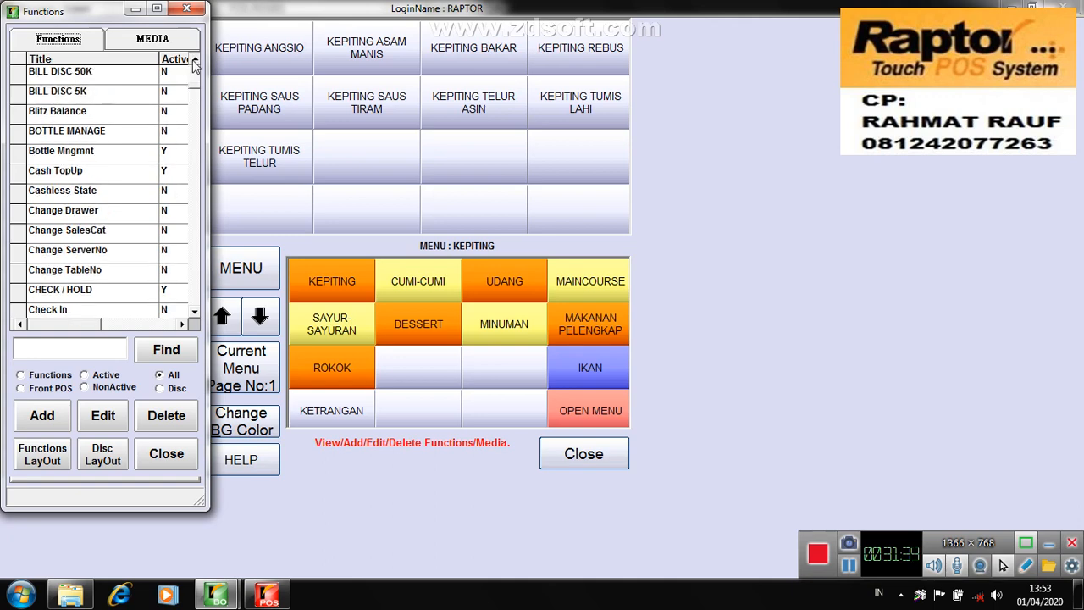
left_click(194, 61)
left_click(194, 61)
left_click(194, 61)
left_click(194, 61)
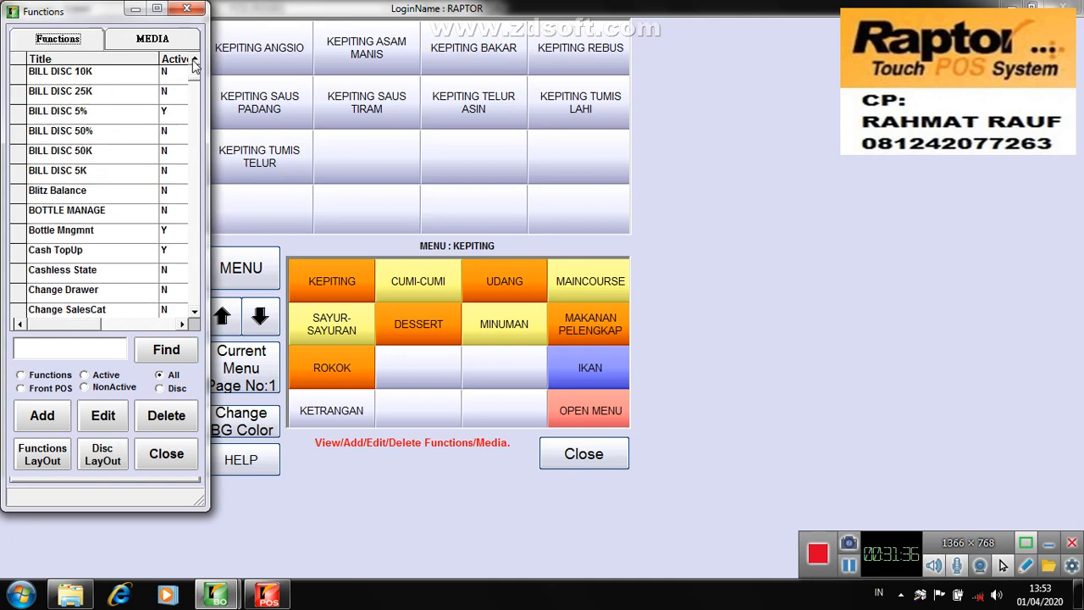
left_click(194, 60)
left_click(194, 61)
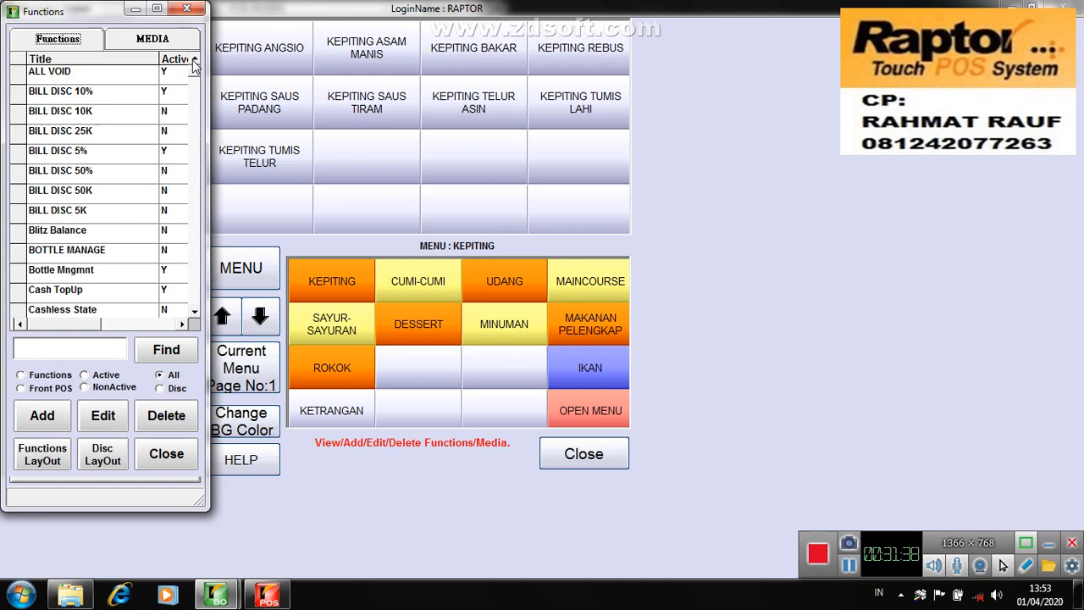
left_click(194, 61)
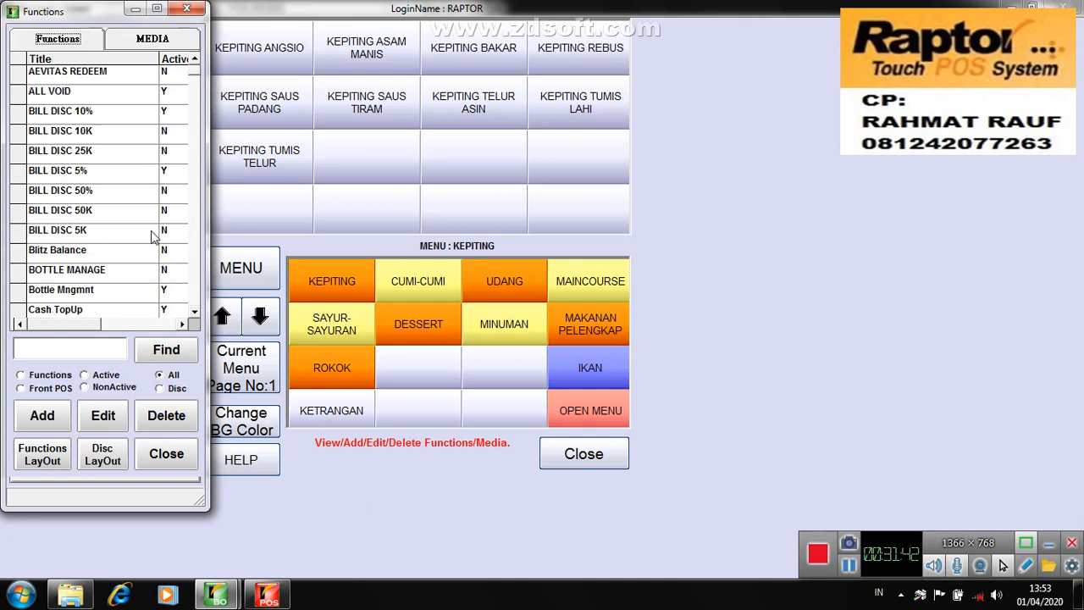
left_click(165, 457)
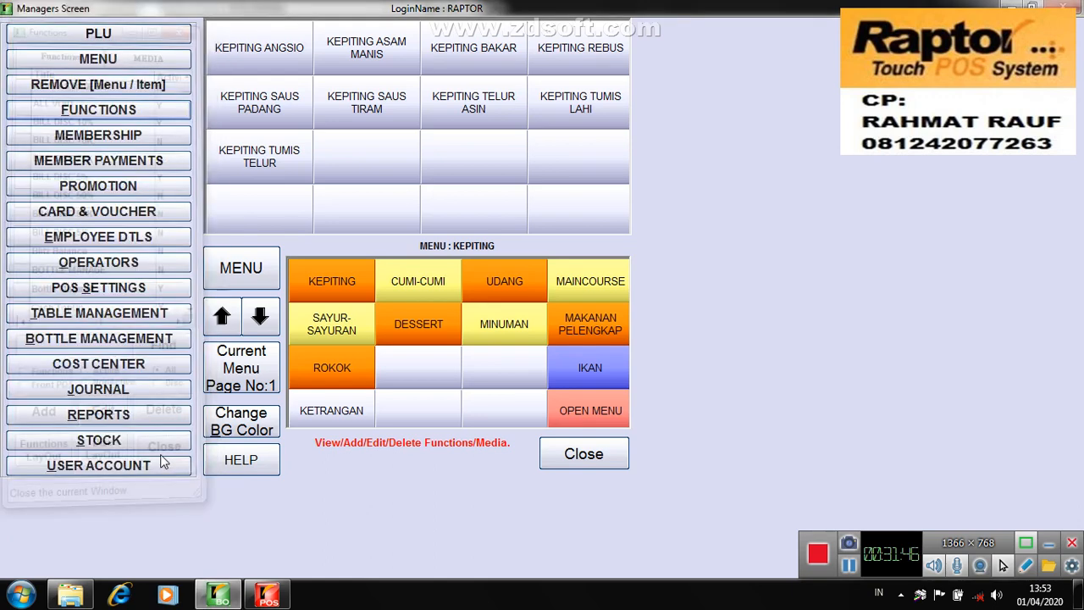
Step: Open the membership details for viewing
left_click(100, 142)
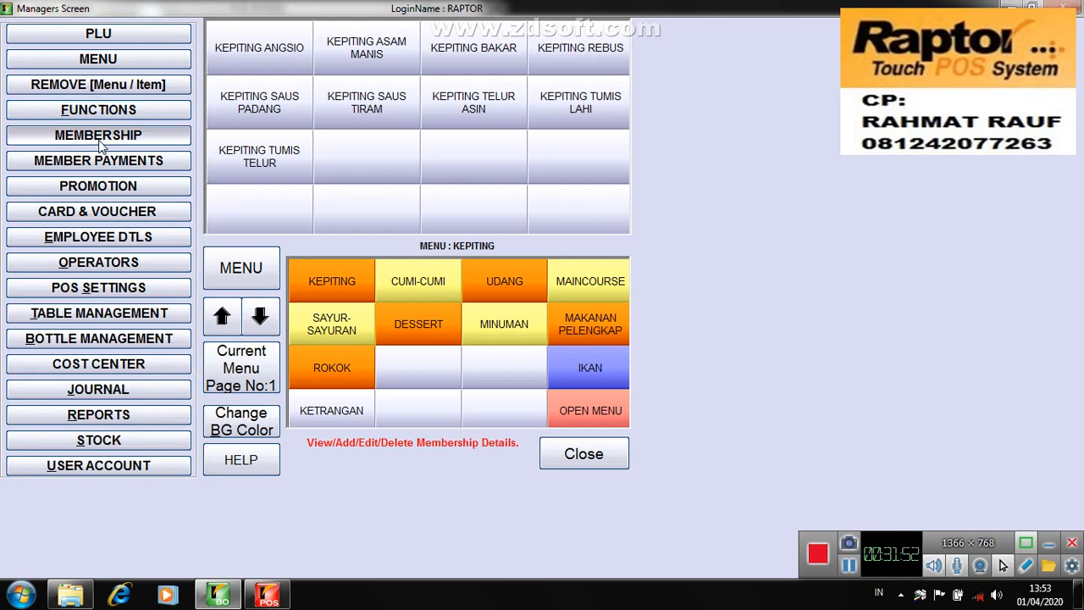
left_click(100, 140)
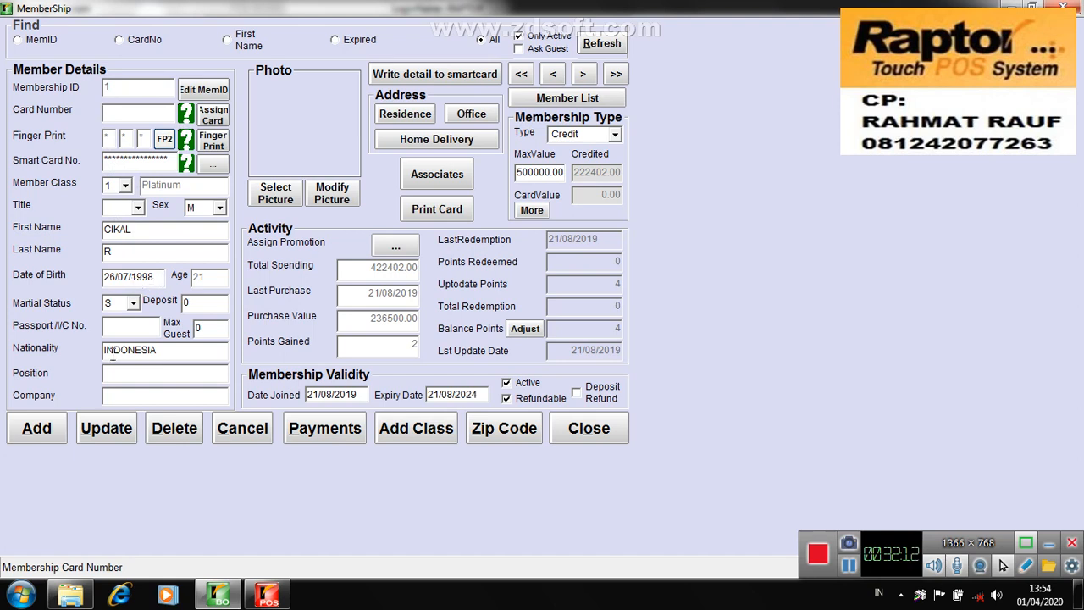
Step: Check the available membership types in the member's details and close the membership screen without changes
left_click(614, 137)
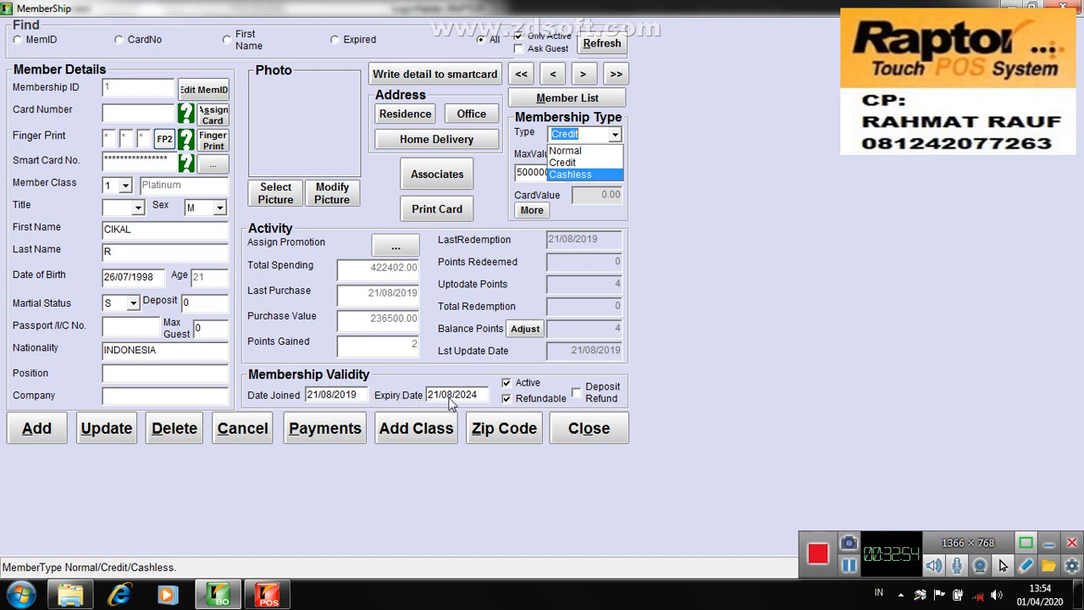
left_click(596, 440)
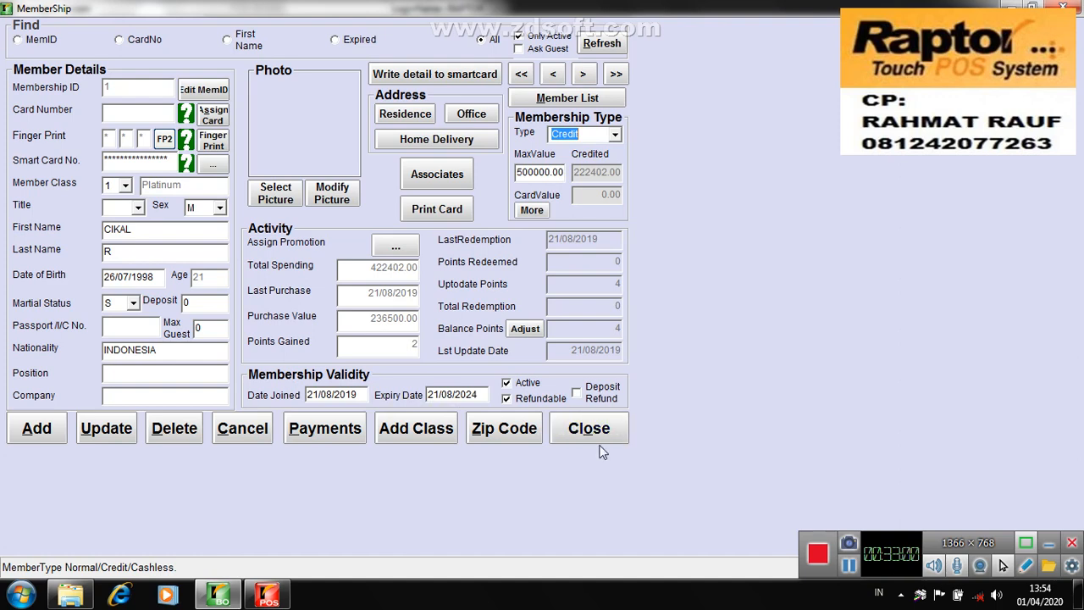
left_click(602, 432)
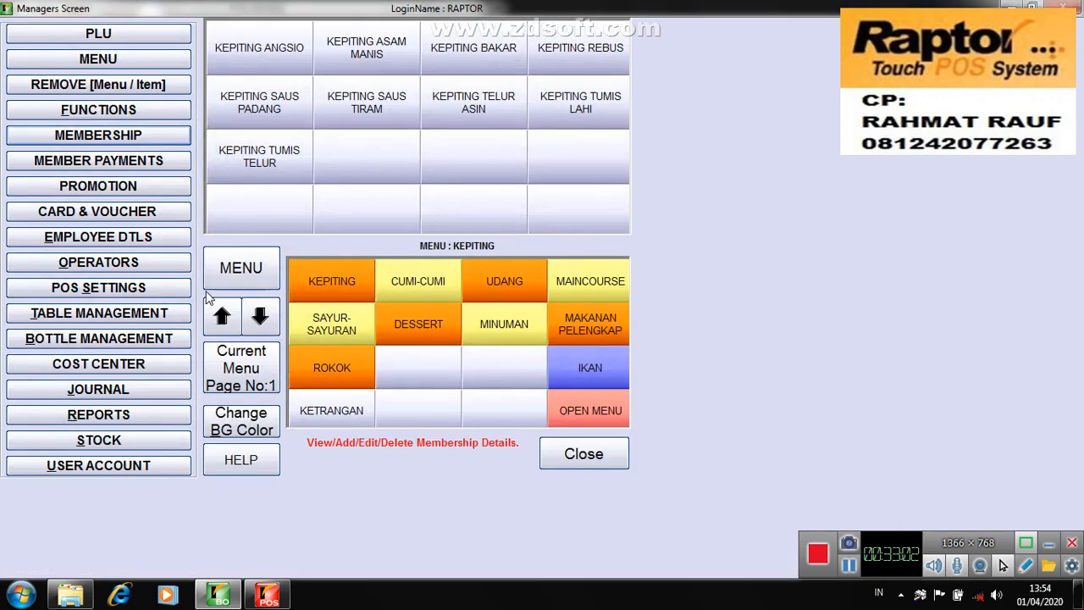
Step: View the voucher tracking screen and its form for adding a voucher, cancel the entry and close the screen
left_click(72, 212)
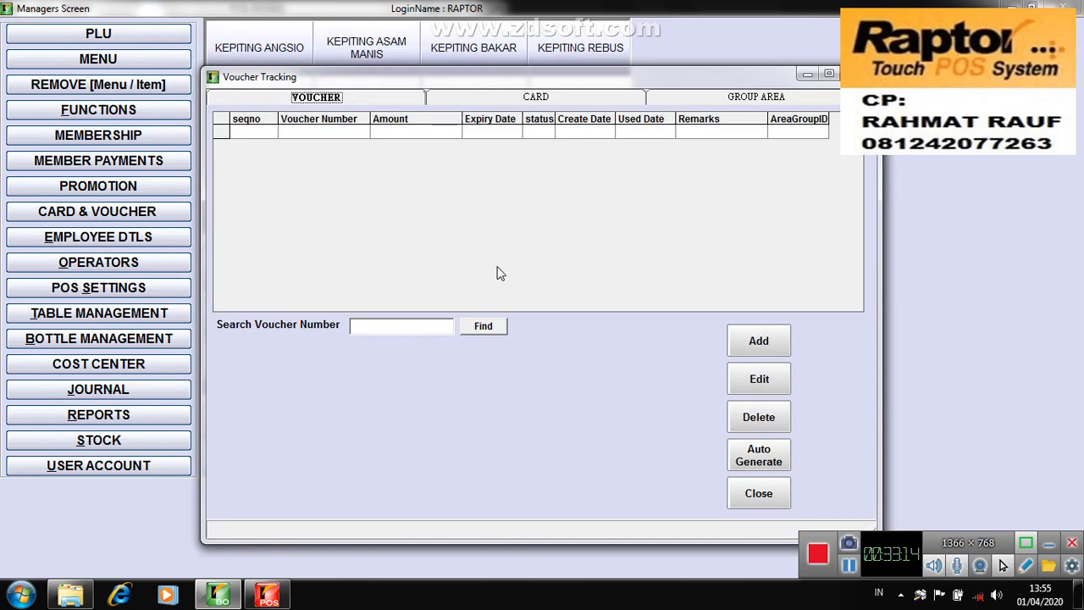
left_click(758, 349)
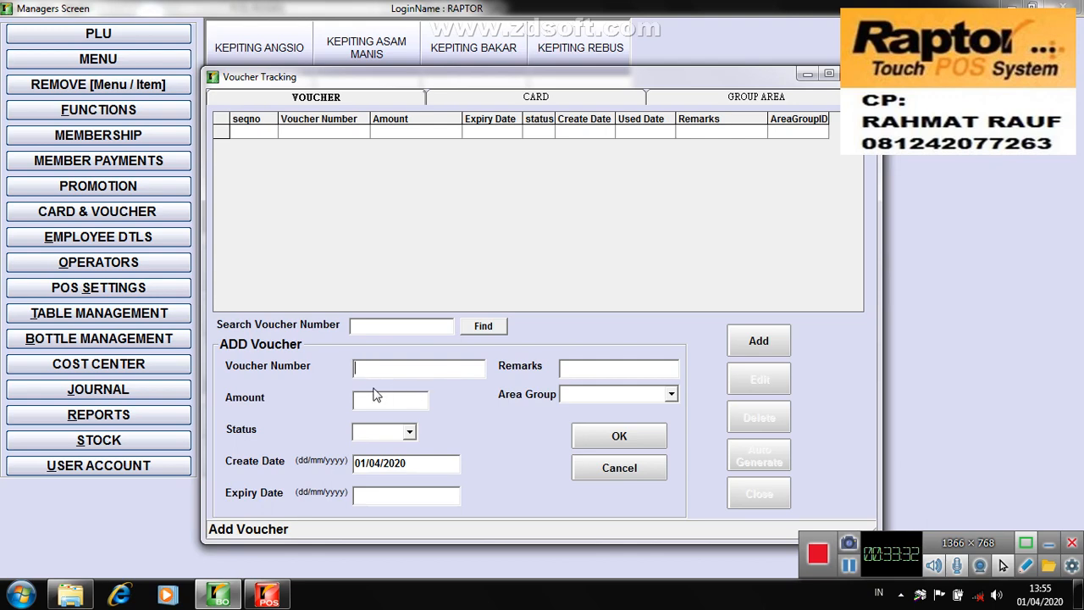
left_click(642, 469)
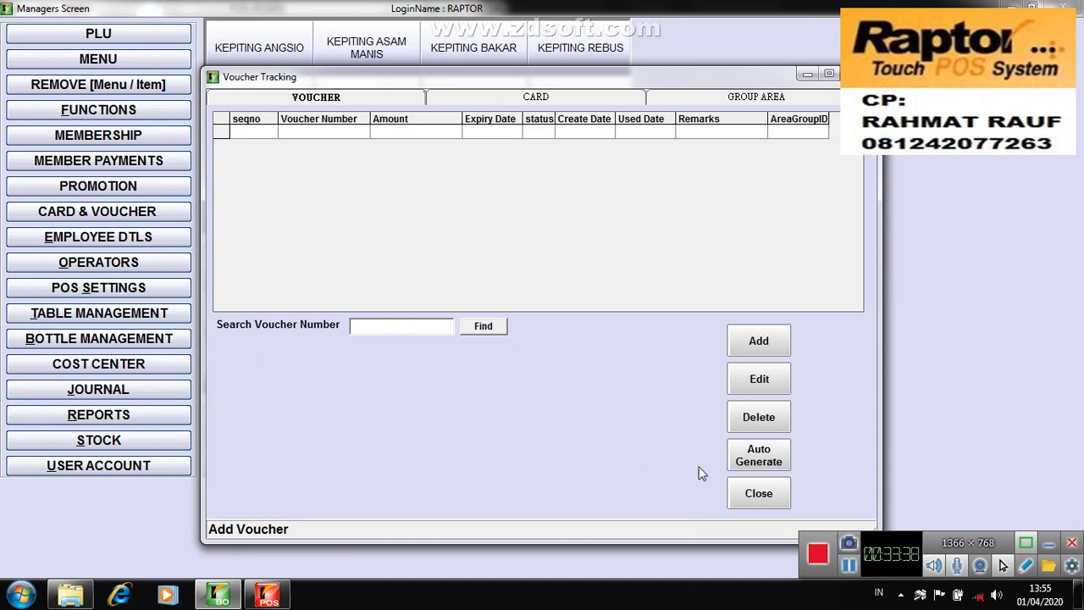
left_click(761, 494)
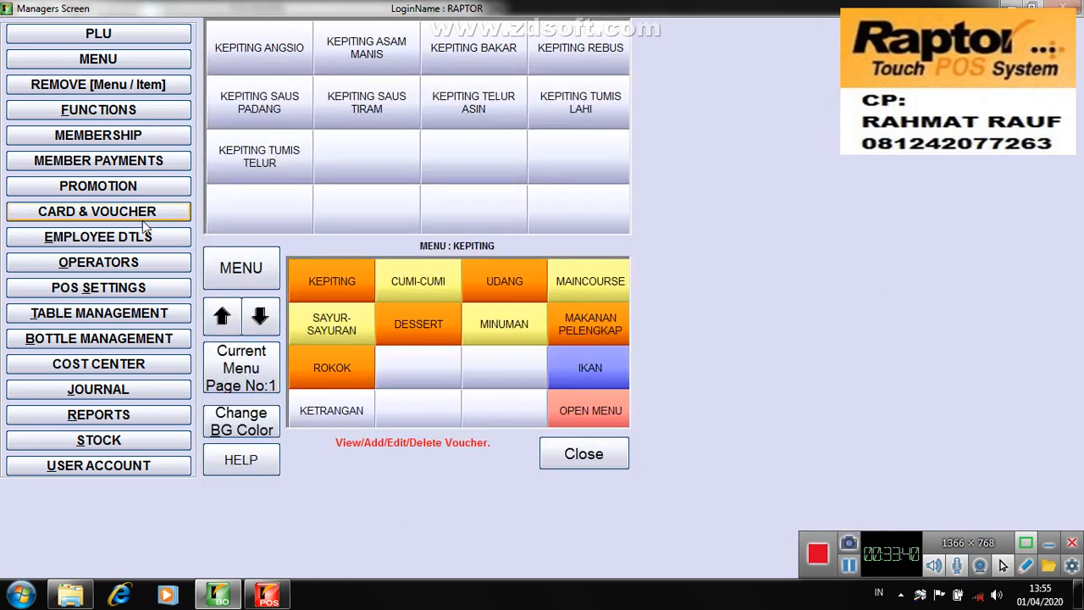
Step: Open the back office employee details, switch to the POS to show the time attendance employee card prompt, and cancel it
left_click(137, 238)
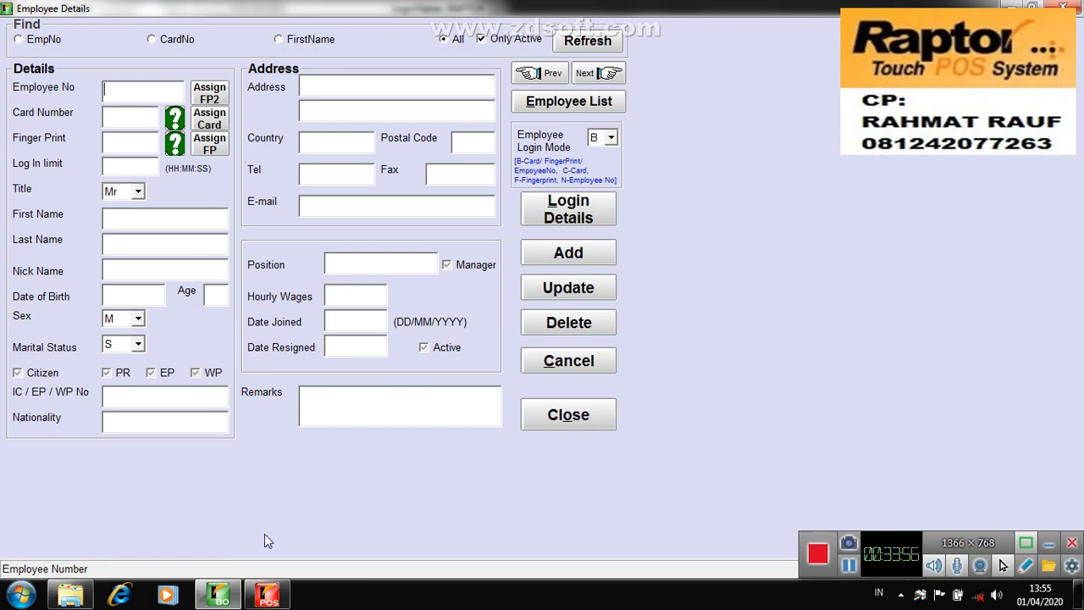
left_click(269, 594)
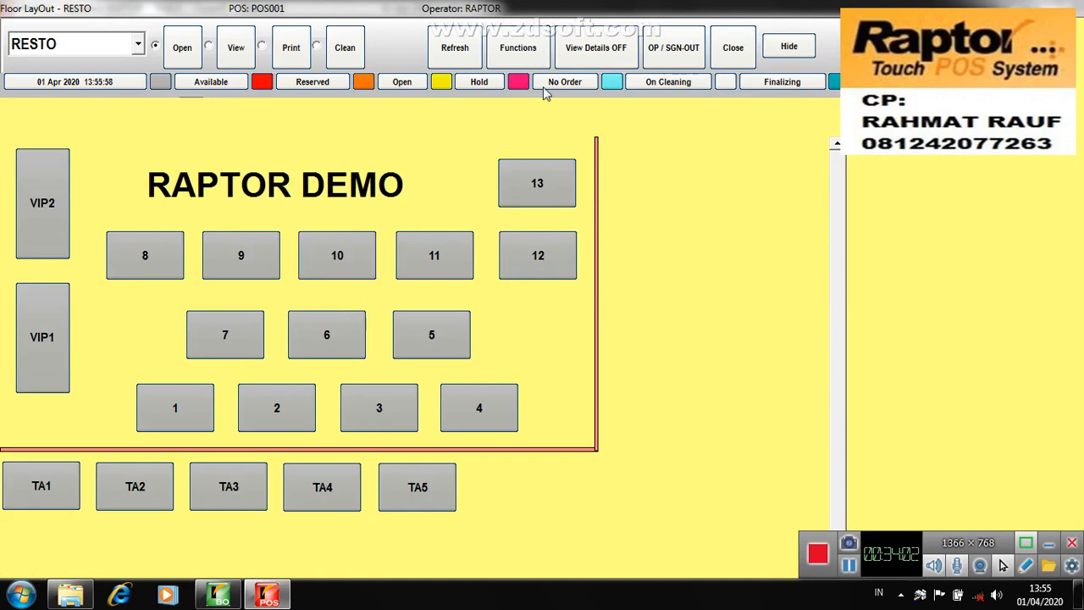
left_click(500, 54)
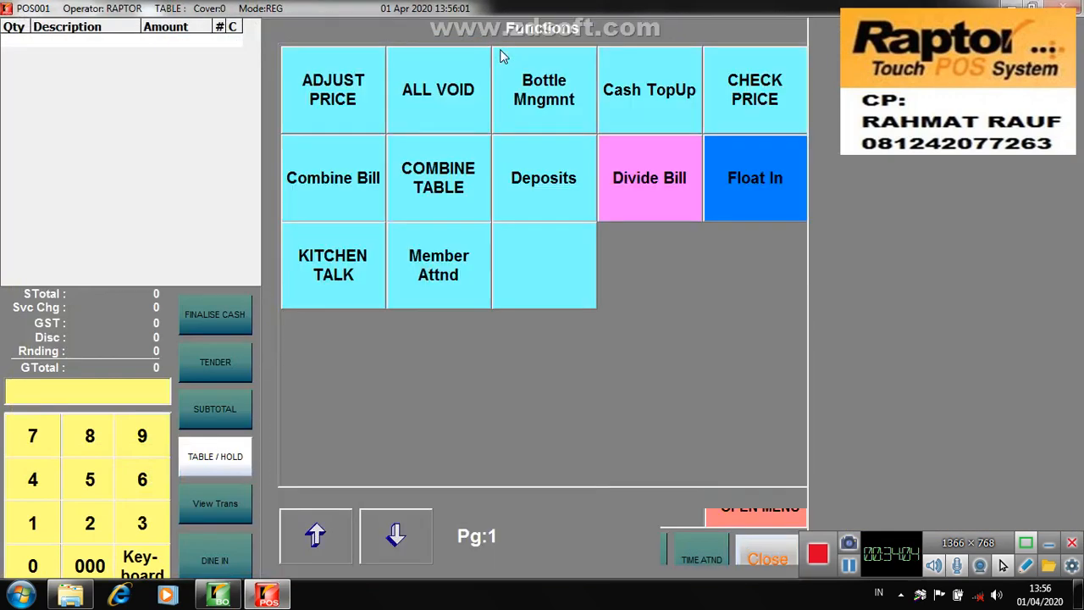
left_click(682, 538)
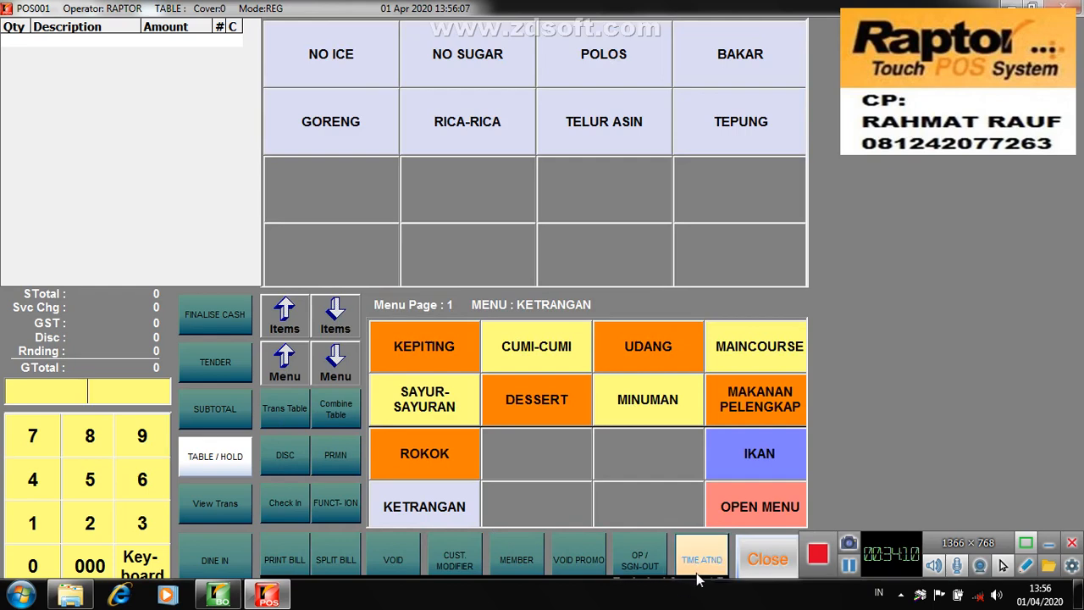
left_click(701, 564)
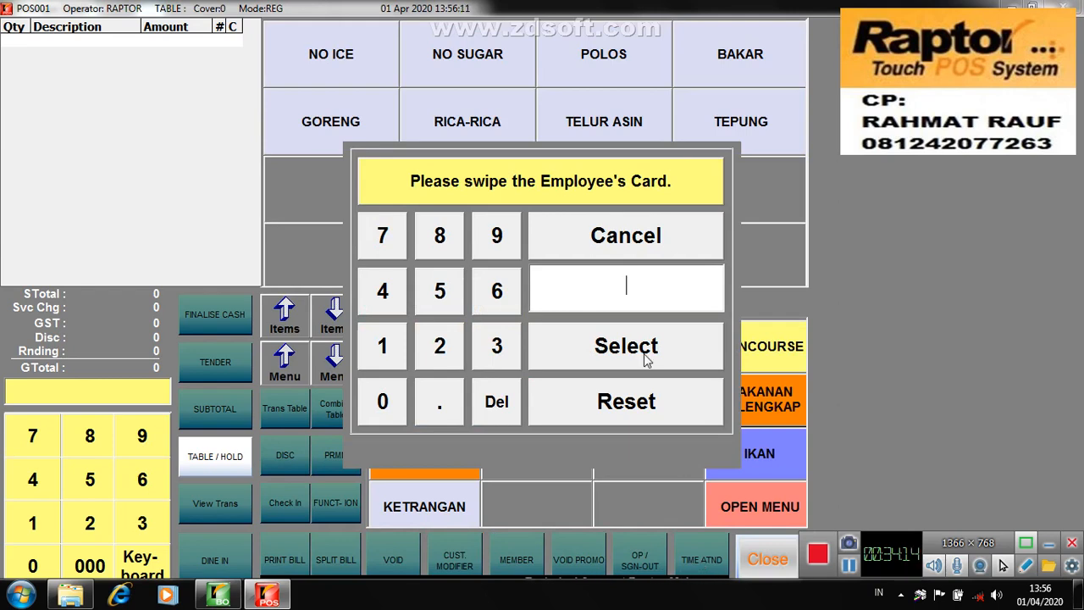
left_click(631, 251)
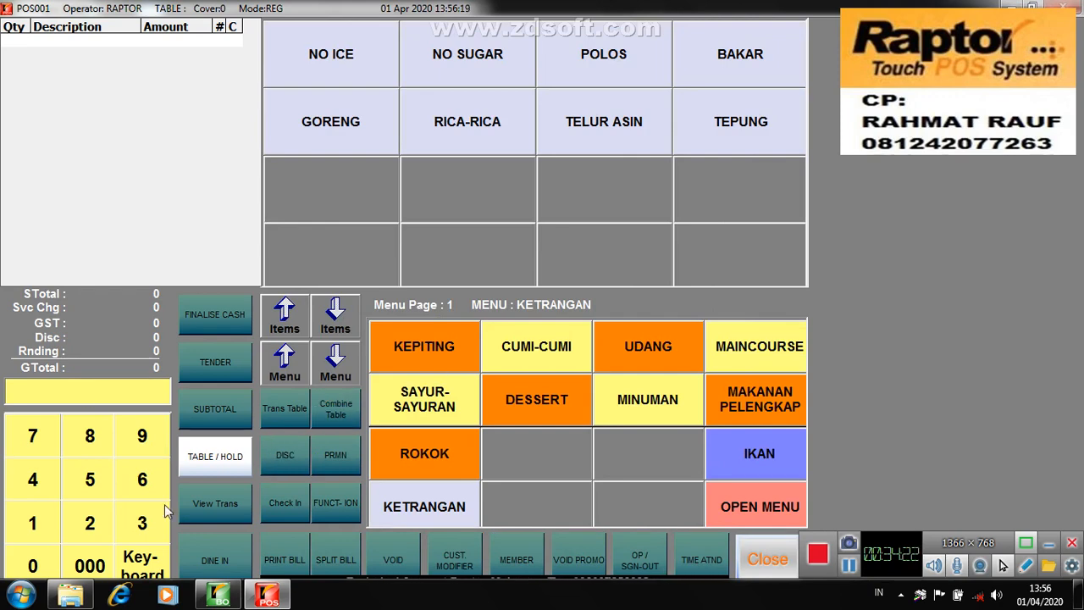
Step: Return to the back office, close the employee details, and review the operator permissions screen before closing it
left_click(230, 595)
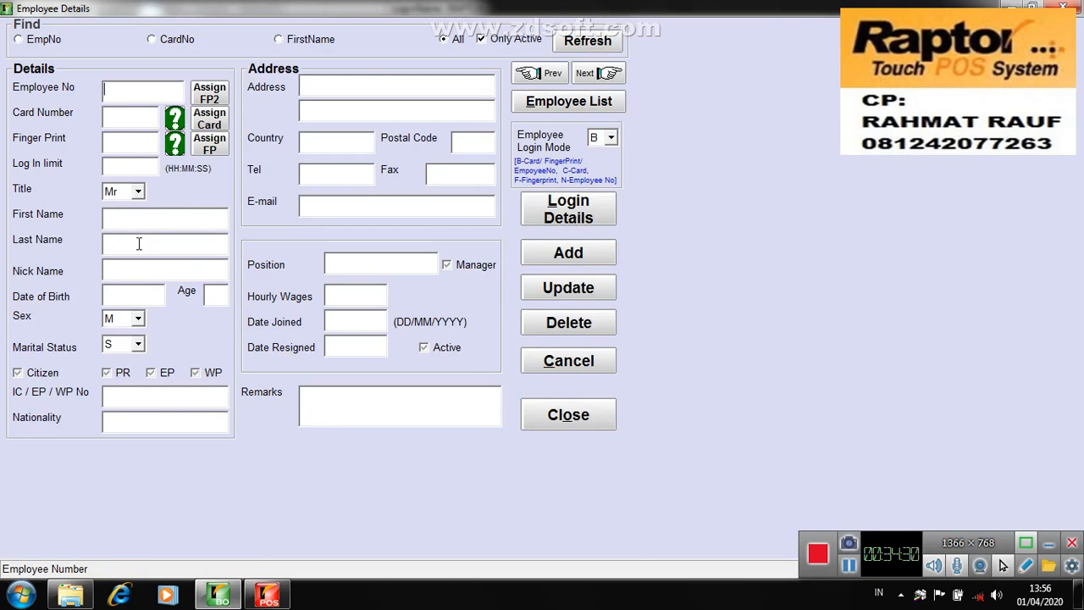
left_click(545, 408)
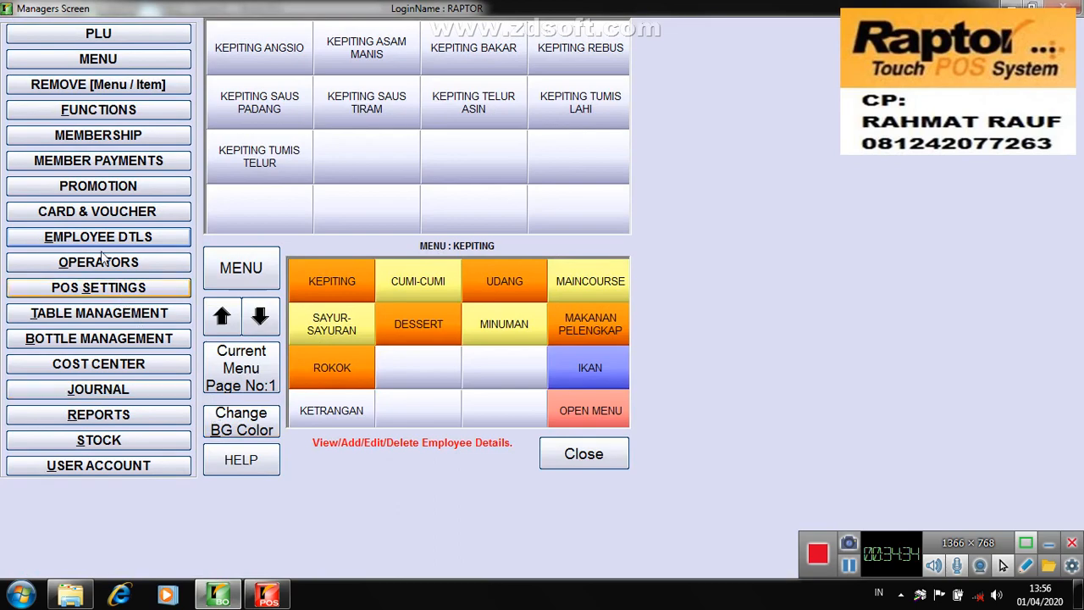
left_click(100, 264)
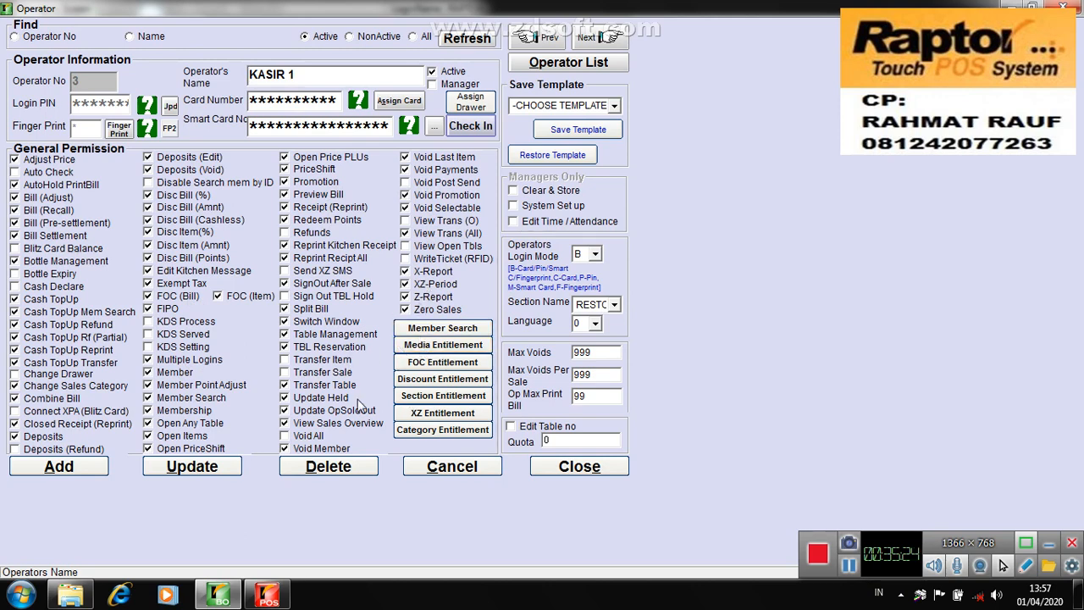
left_click(555, 466)
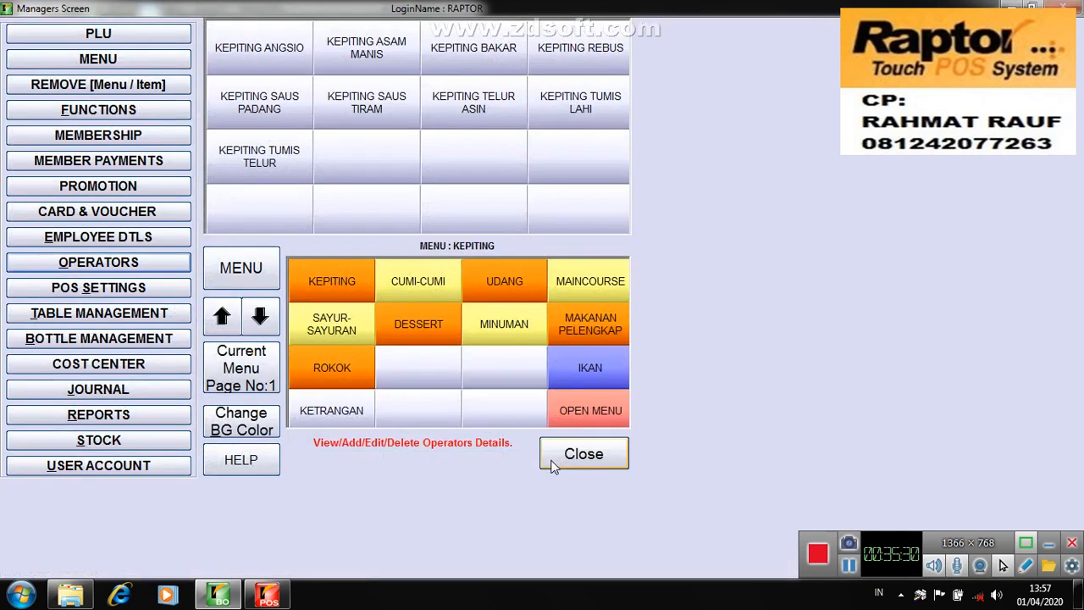
Step: Open the back office reports window from the Managers Screen and bring it to the front
left_click(102, 419)
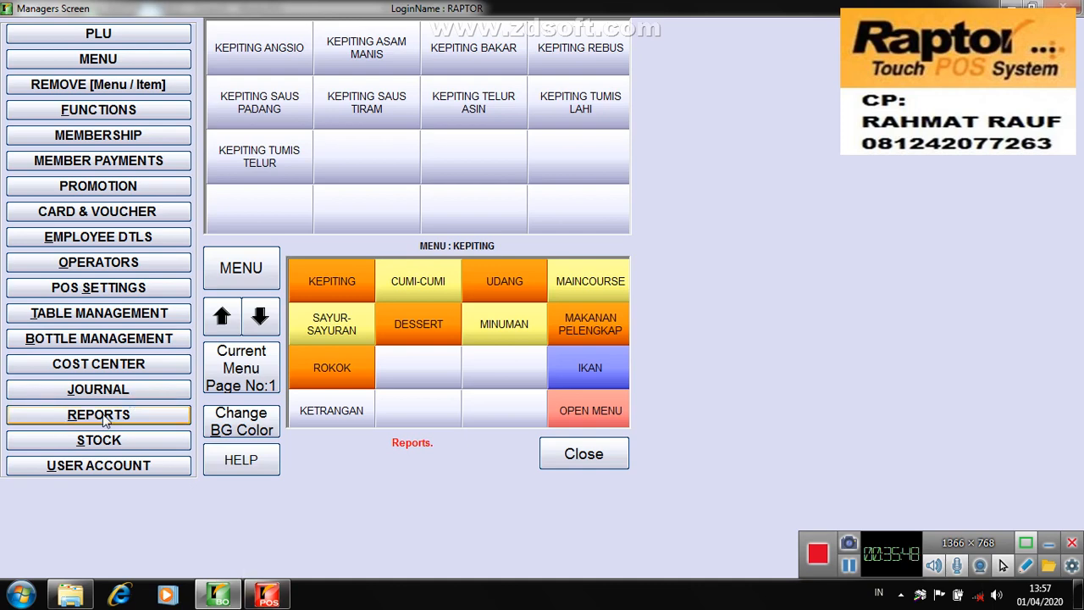
left_click(104, 421)
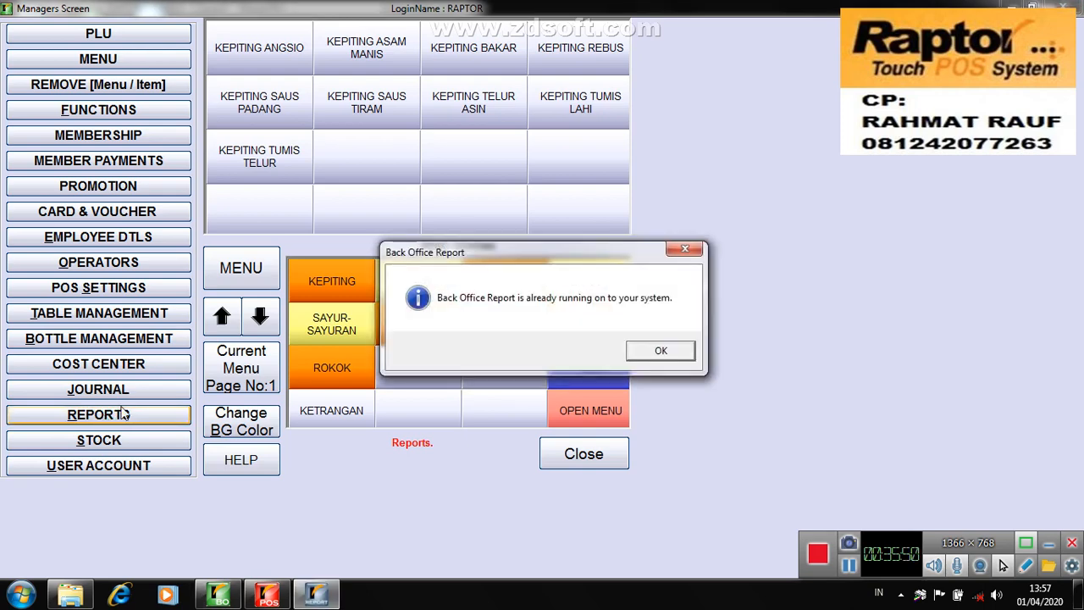
left_click(661, 351)
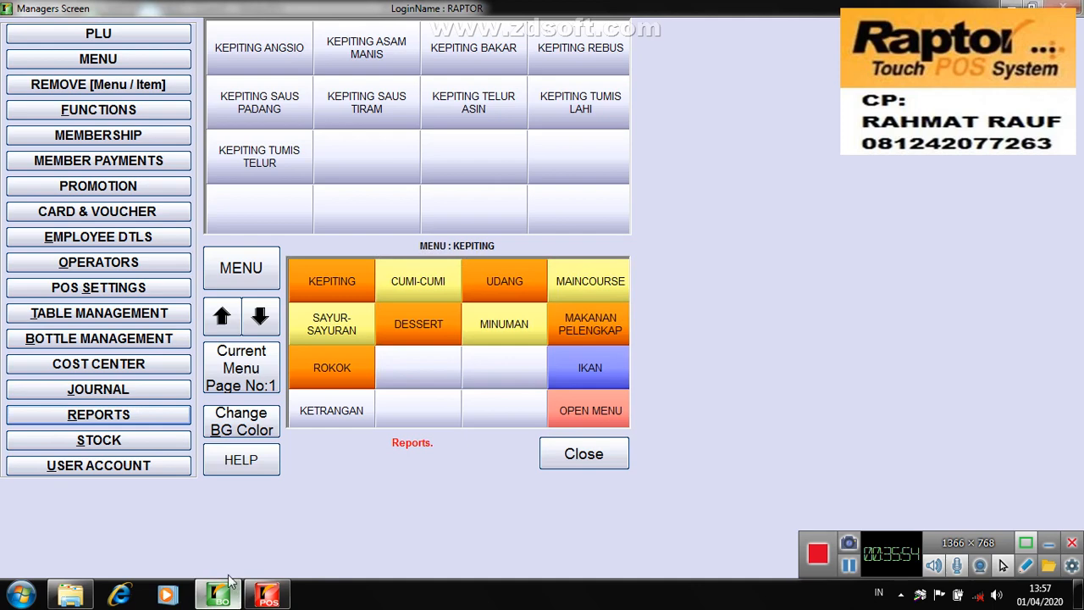
left_click(138, 418)
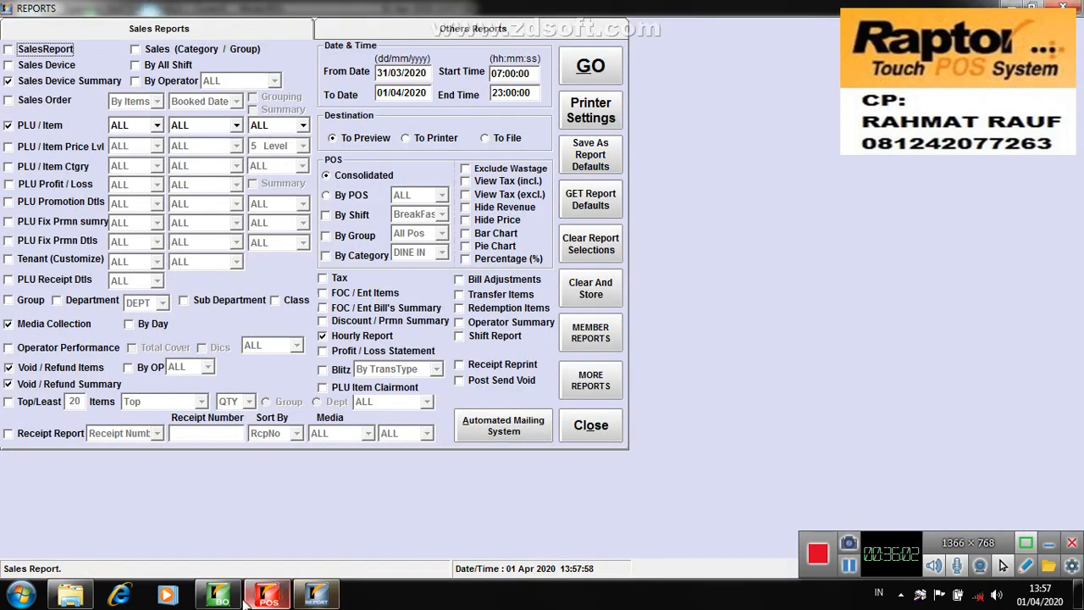
left_click(315, 595)
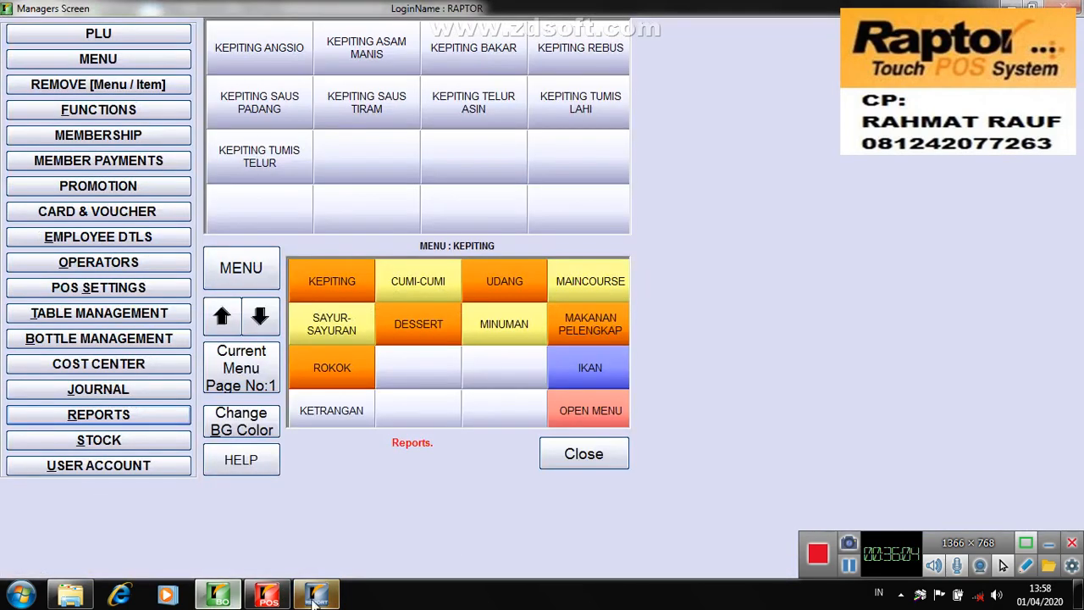
left_click(315, 596)
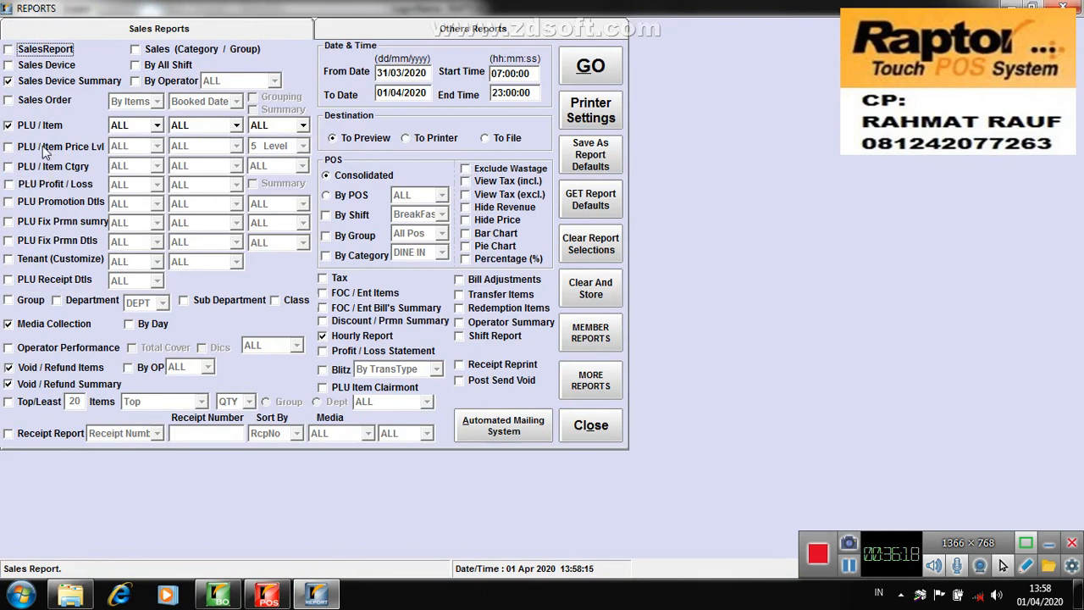
Step: Look through the other reports and the member report criteria, and return to the sales reports
left_click(404, 30)
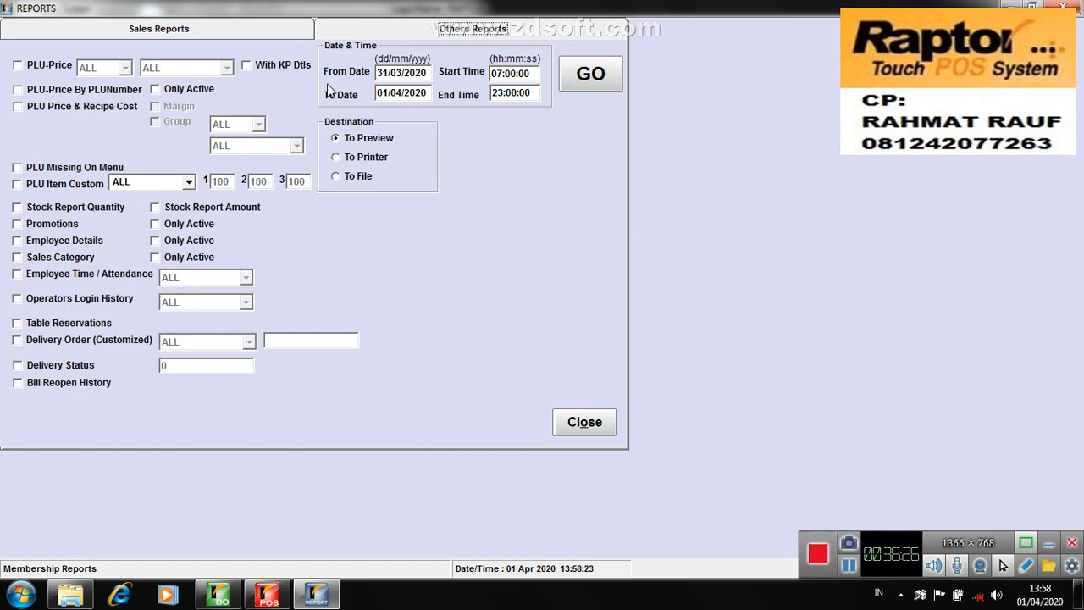
left_click(224, 33)
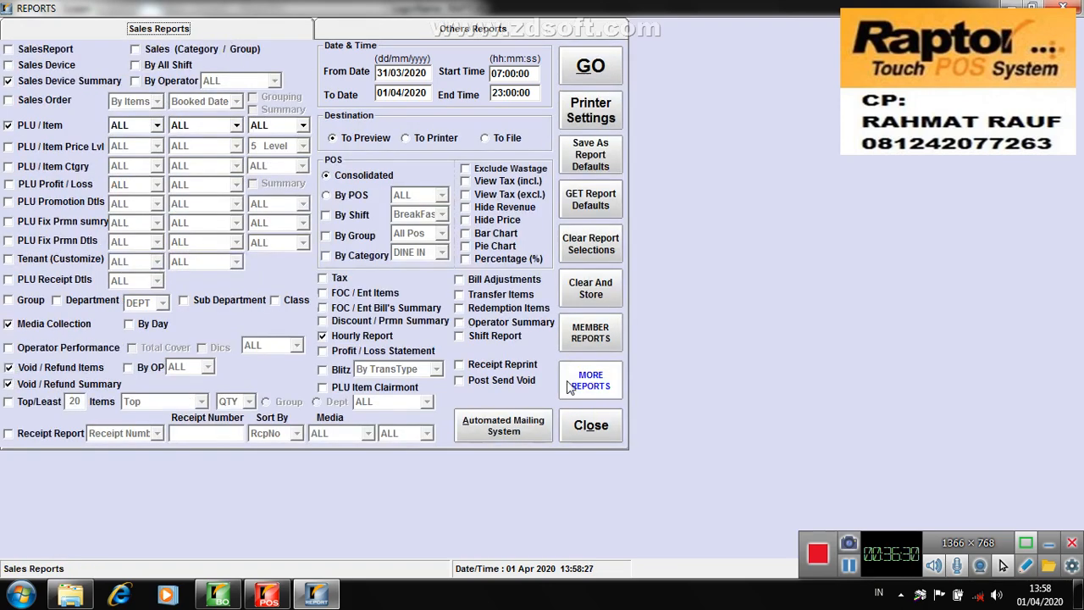
left_click(593, 342)
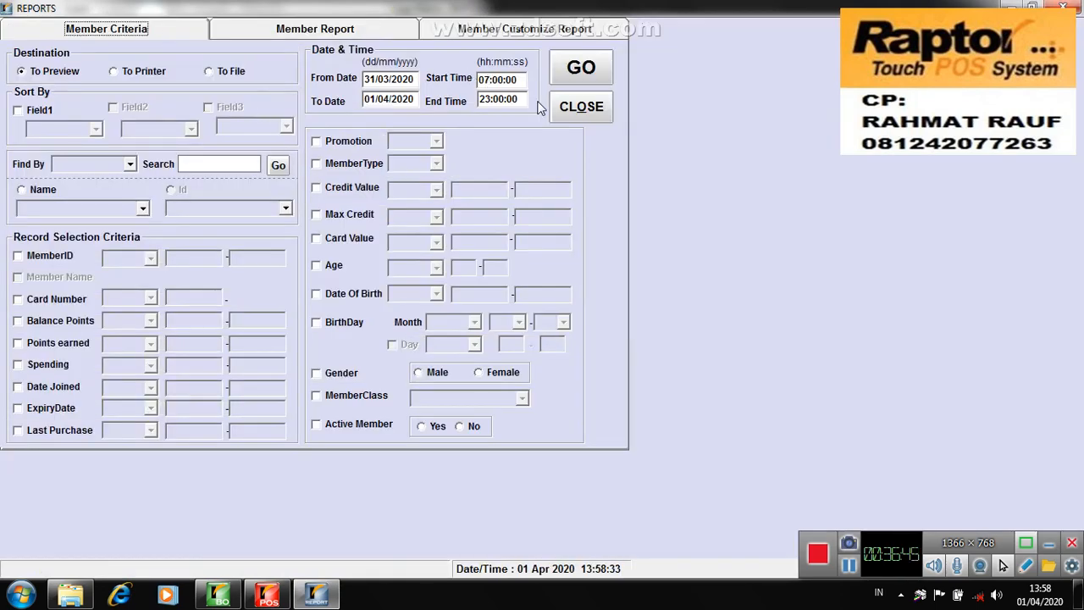
left_click(576, 112)
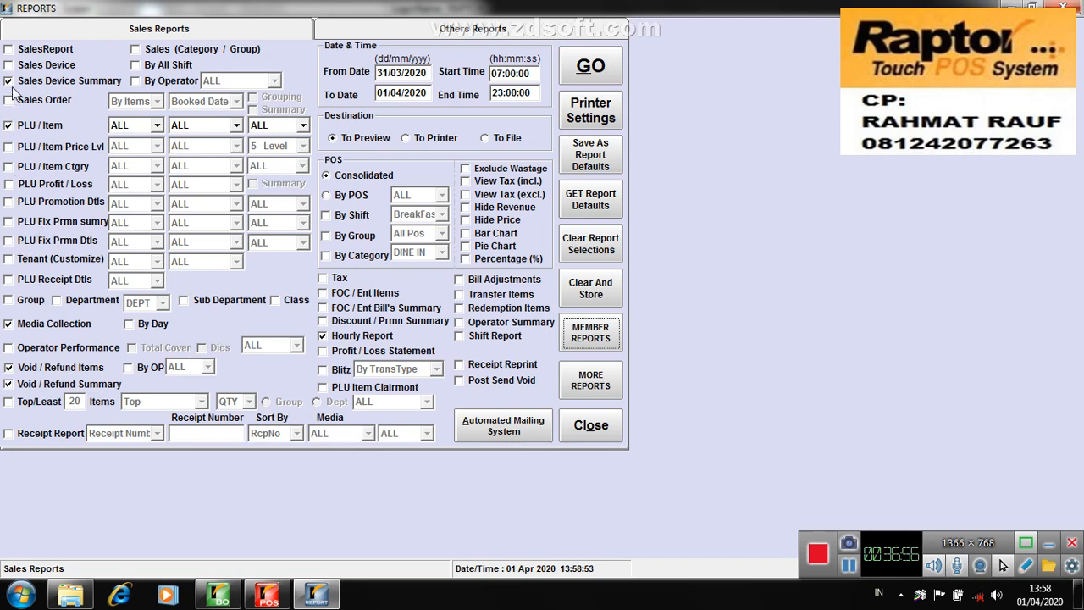
Step: Add the Top/Least 20 Items report to the selected sales reports, generate the previews and review the Sales Summary Report
left_click(9, 403)
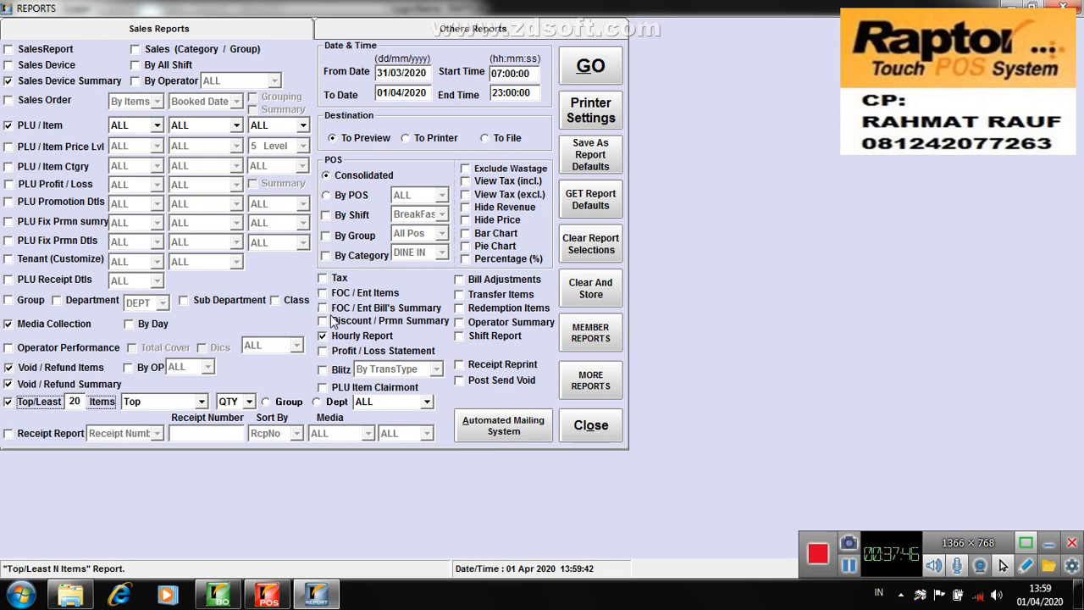
left_click(603, 75)
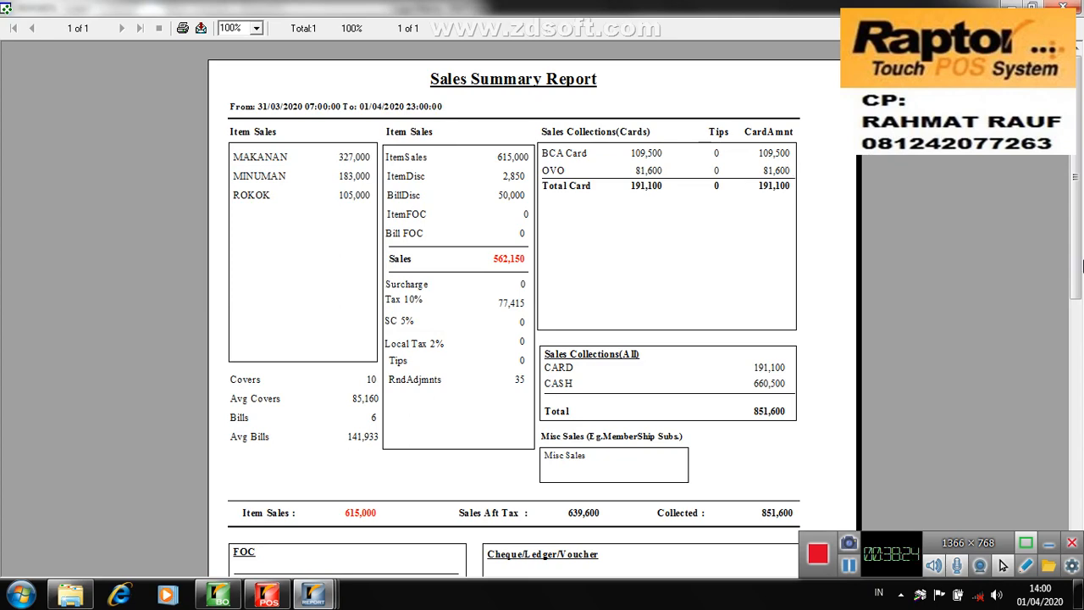
scroll(1074, 251, "down", 2)
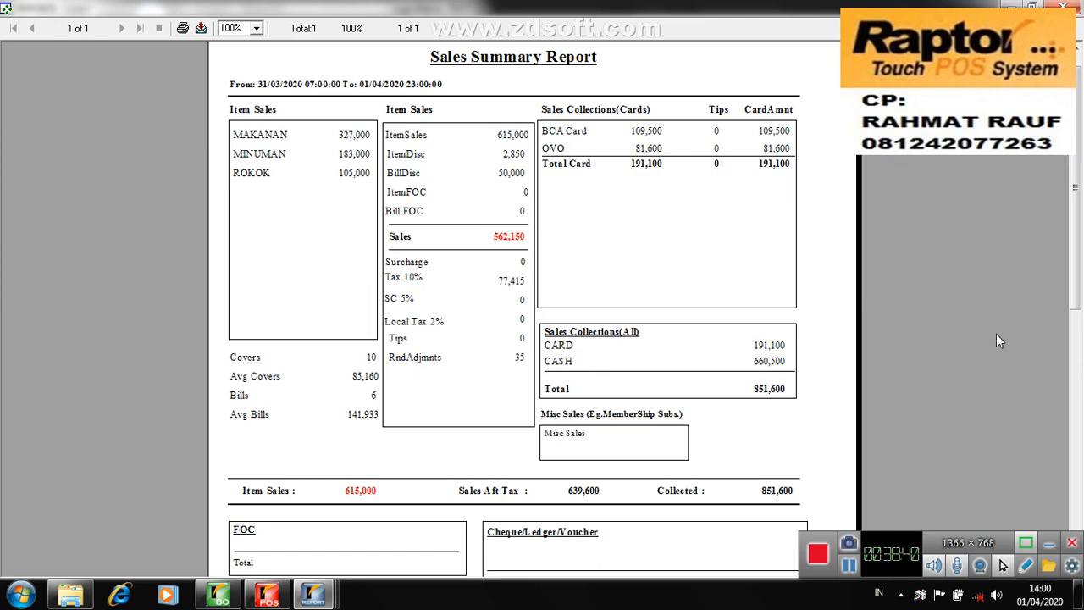
left_click_drag(1079, 256, 1080, 182)
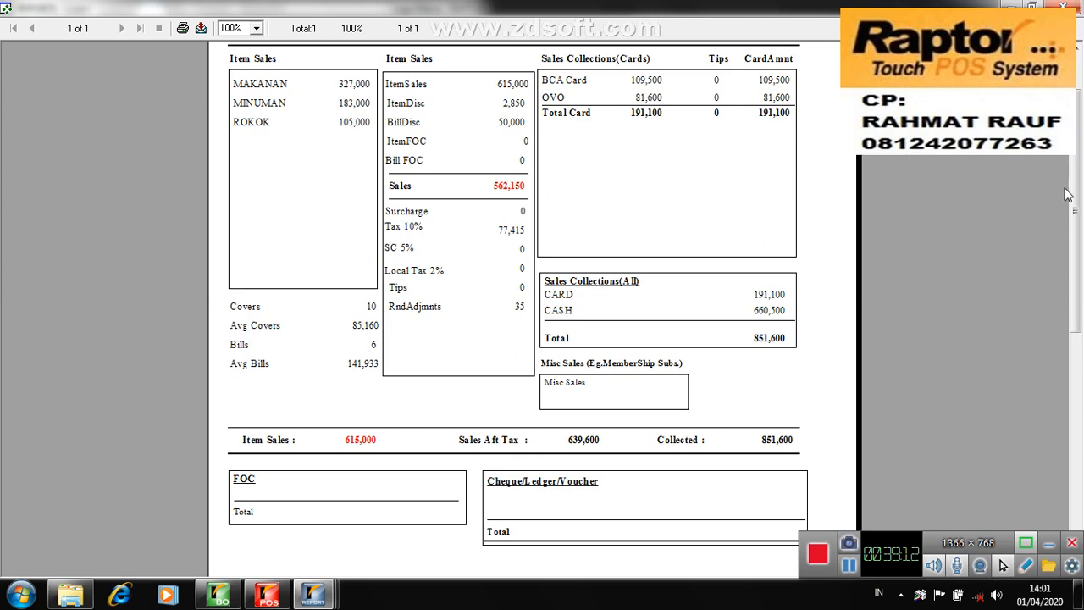
left_click_drag(1078, 193, 1078, 129)
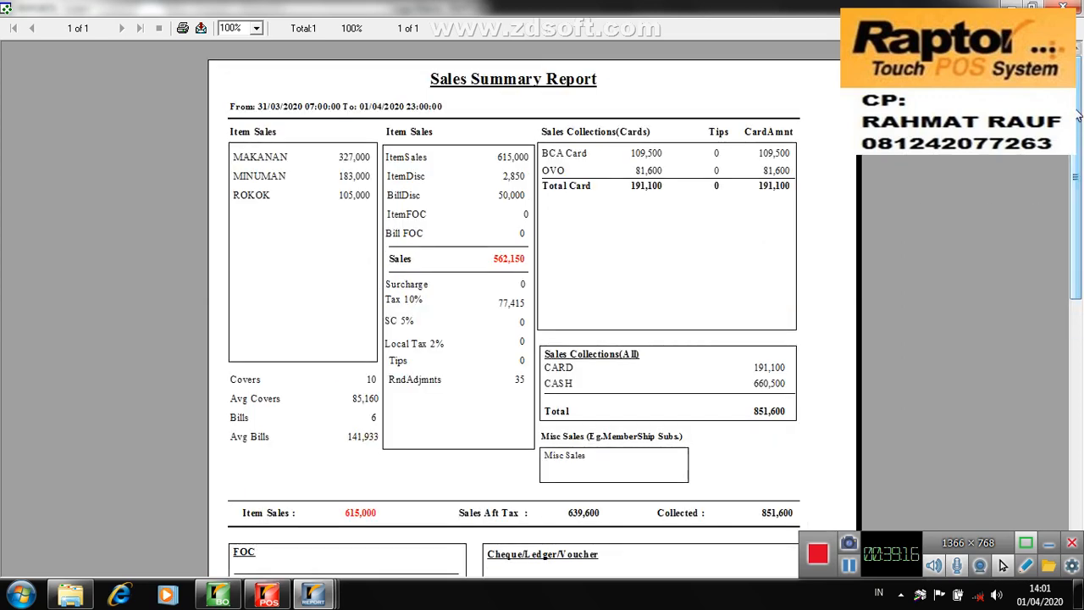
left_click_drag(1078, 119, 1078, 125)
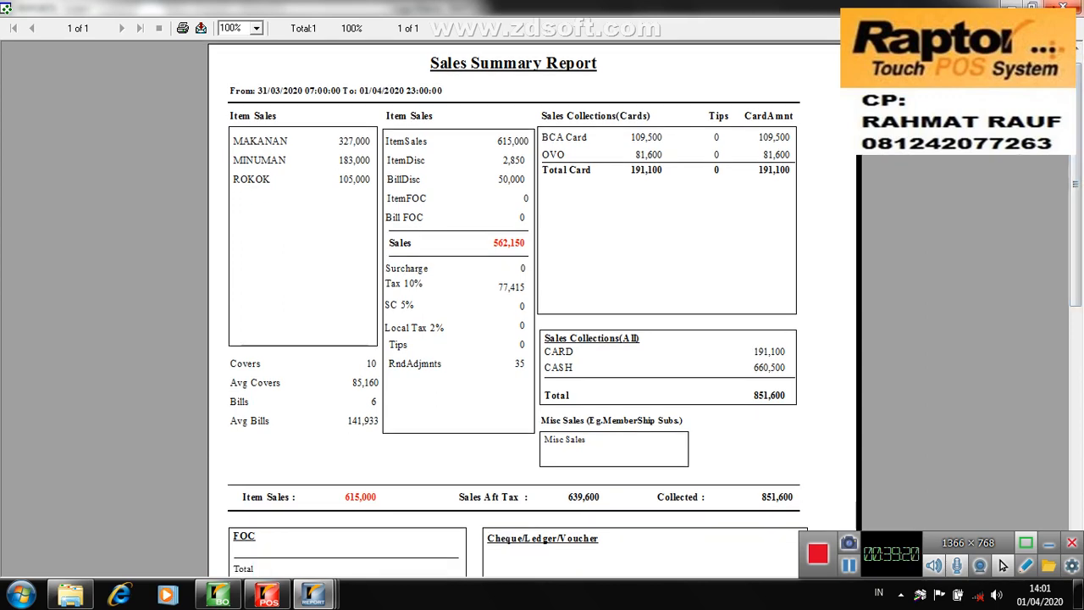
Step: Leave the Sales Summary Report and show the Media Collection Report preview at full window size
left_click(1032, 6)
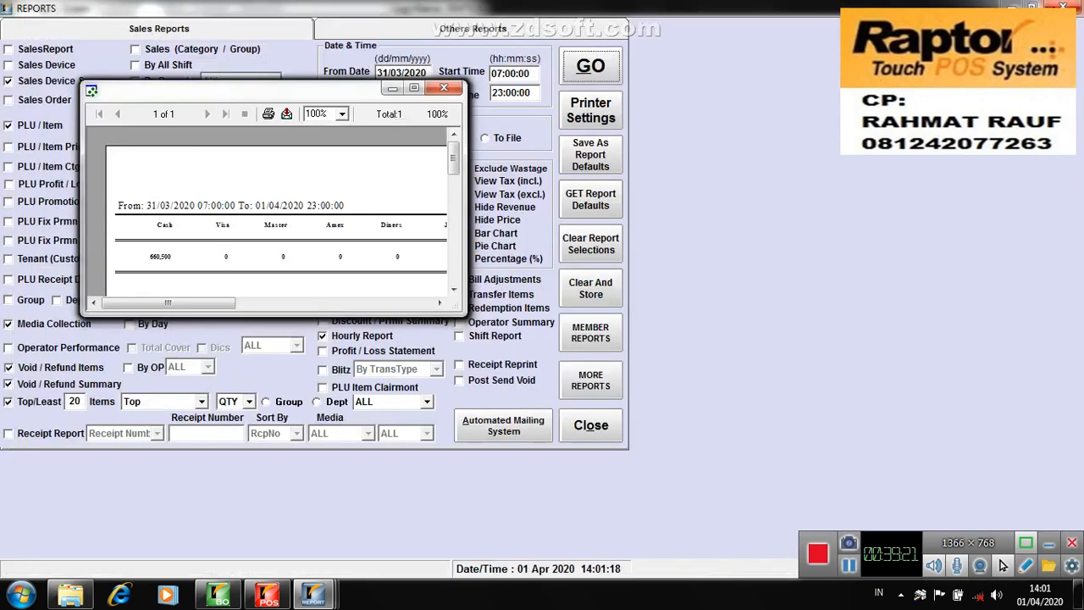
left_click(414, 89)
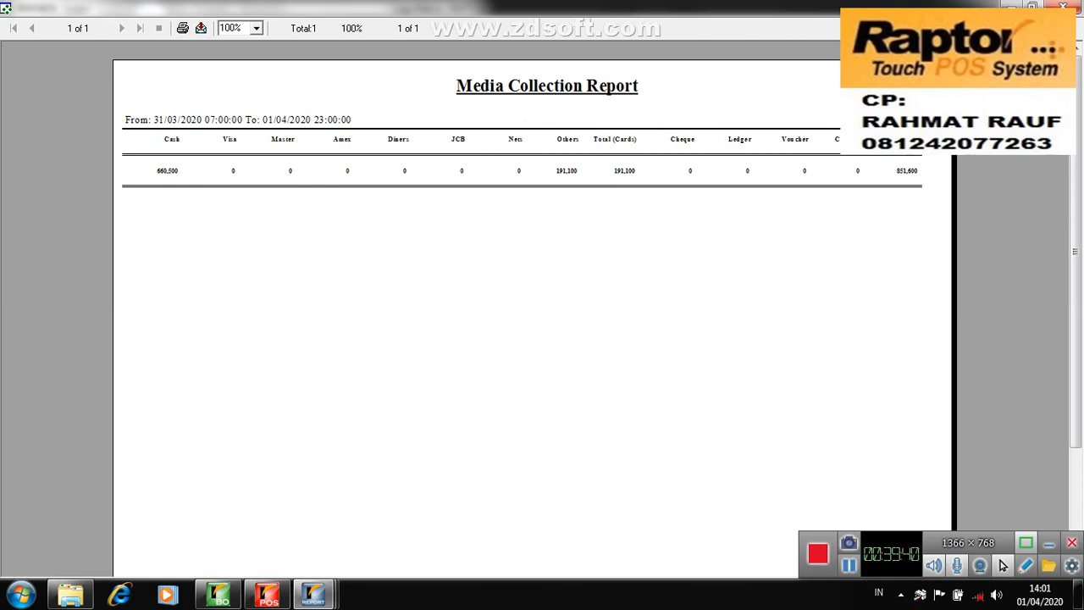
Step: Leave the Media Collection Report and review the Void / Refund Items and Void and Refund Summary previews at full window size
left_click(1078, 9)
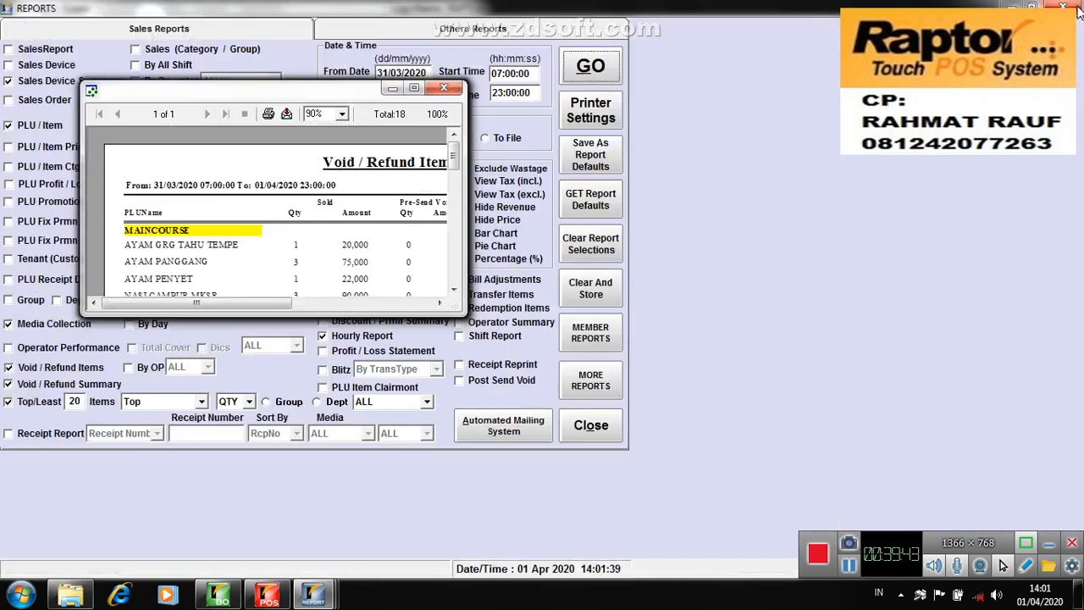
left_click(414, 88)
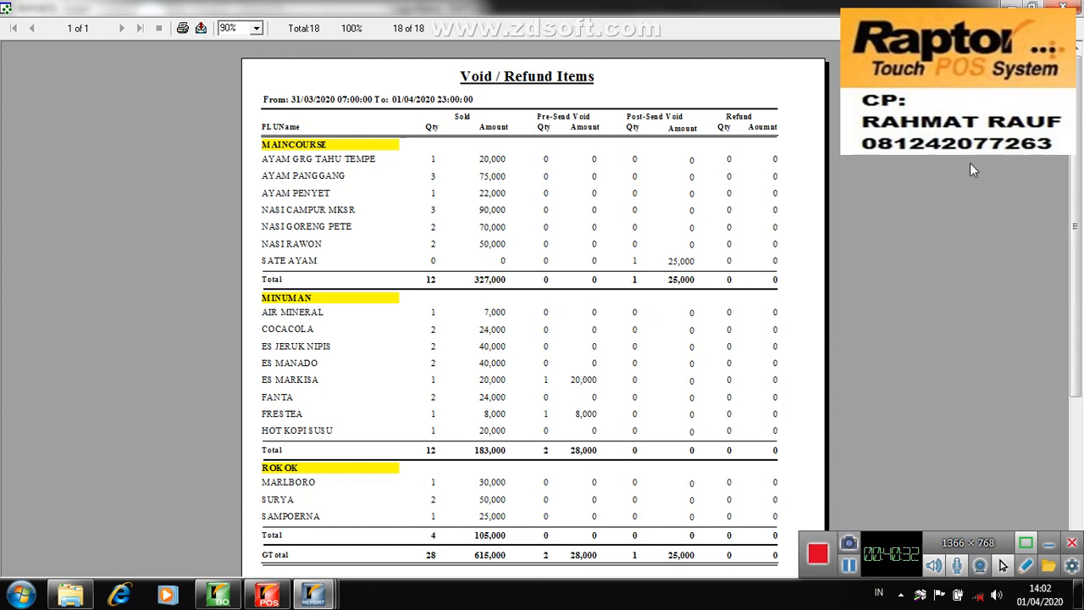
left_click(1077, 10)
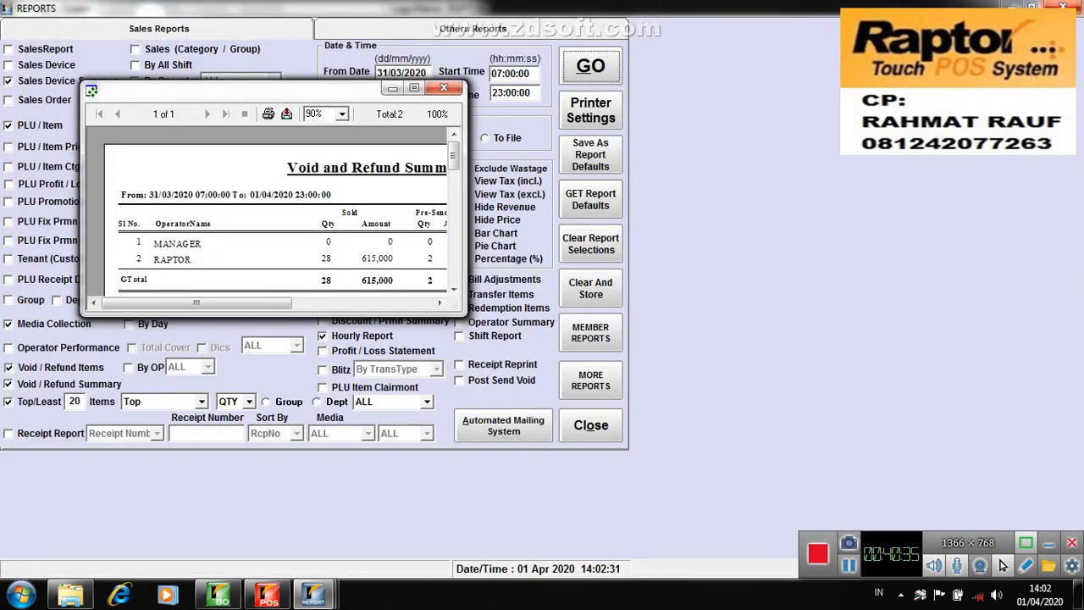
left_click(414, 90)
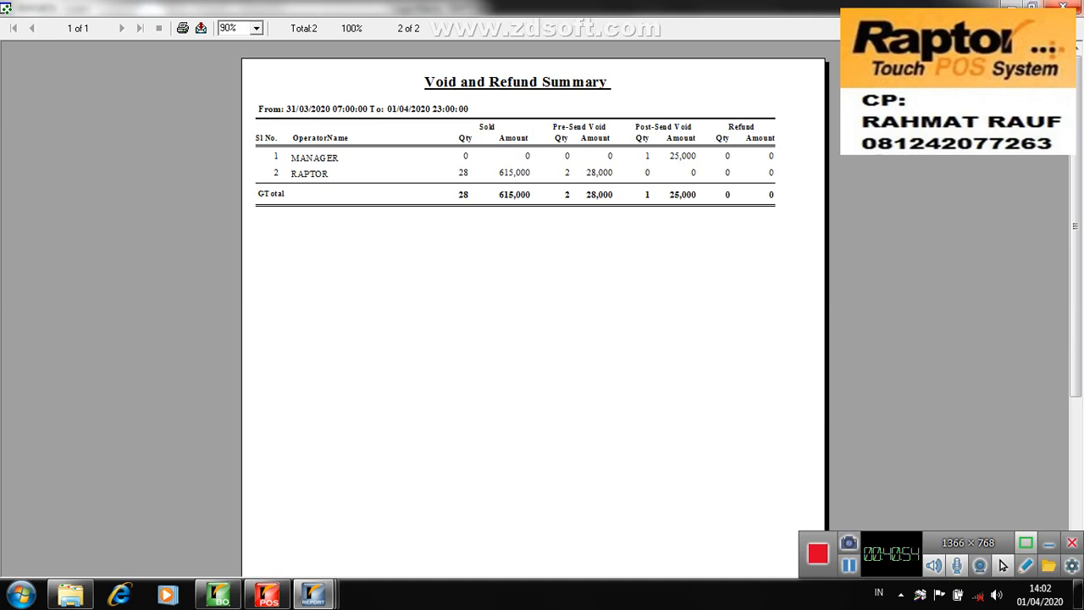
left_click(1063, 6)
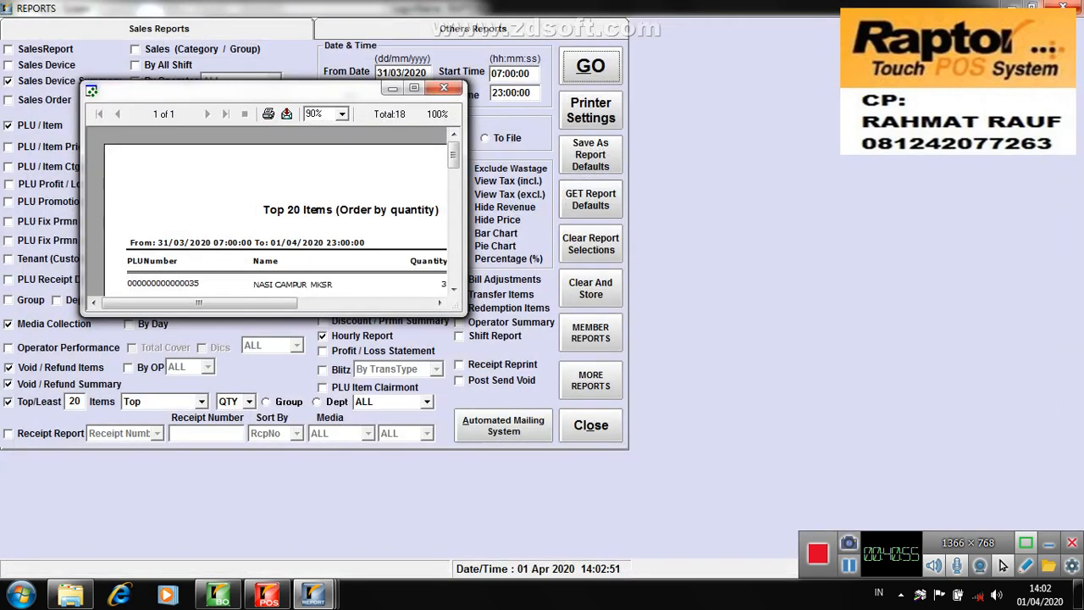
Step: Review the Top 20 Items and Hourly Report previews at full window size, closing each one
left_click(416, 88)
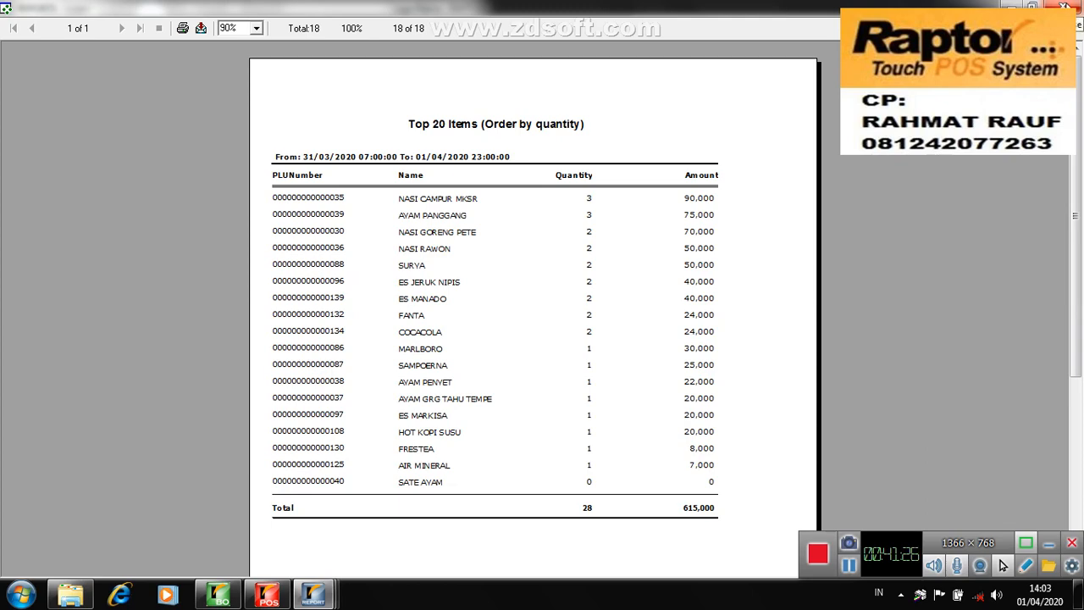
left_click(1033, 7)
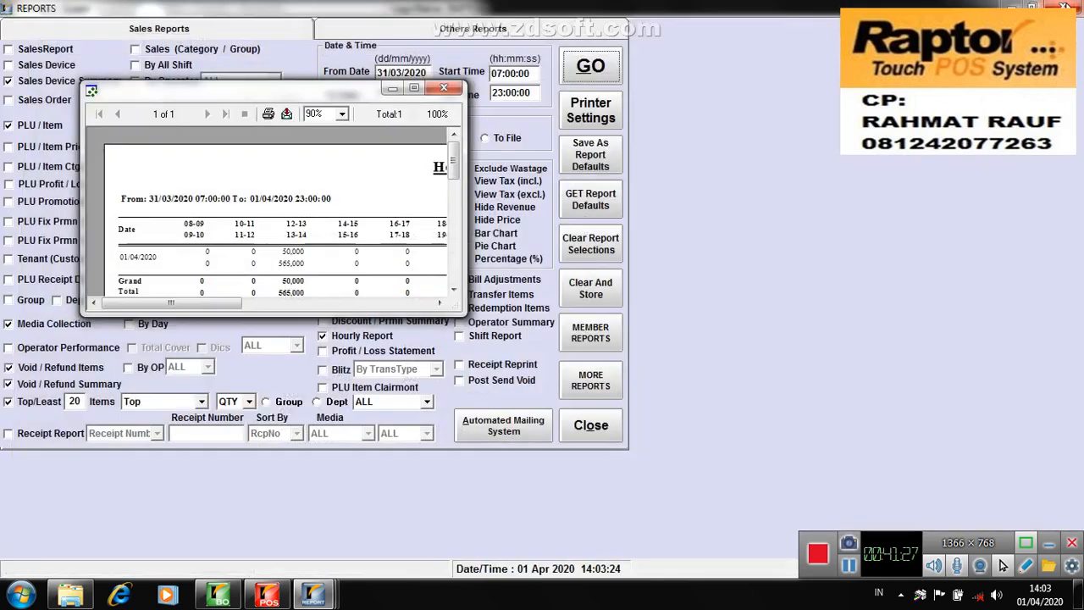
left_click(415, 90)
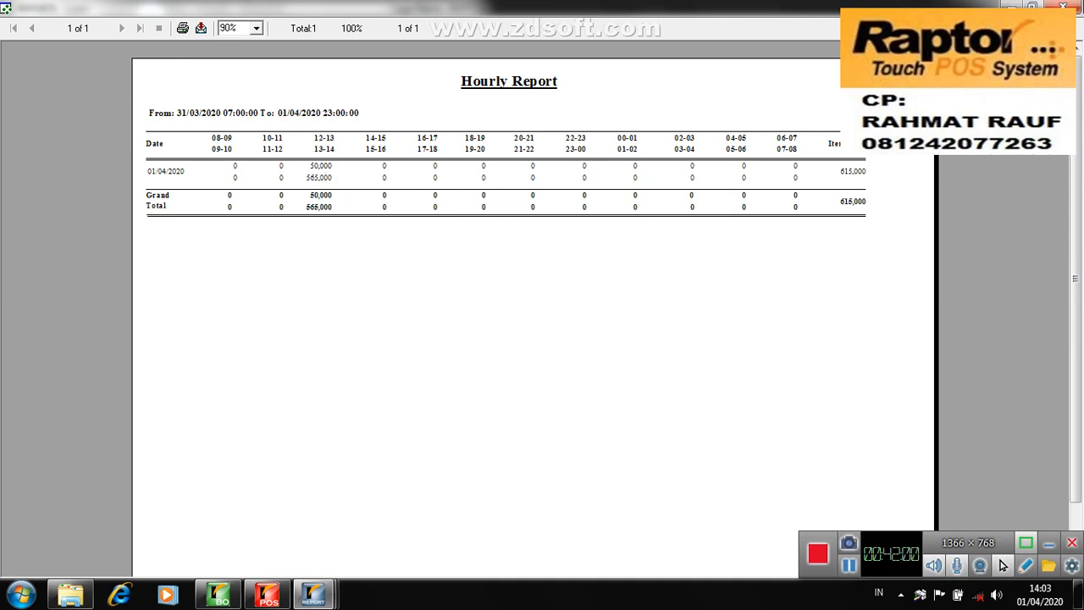
left_click(1078, 7)
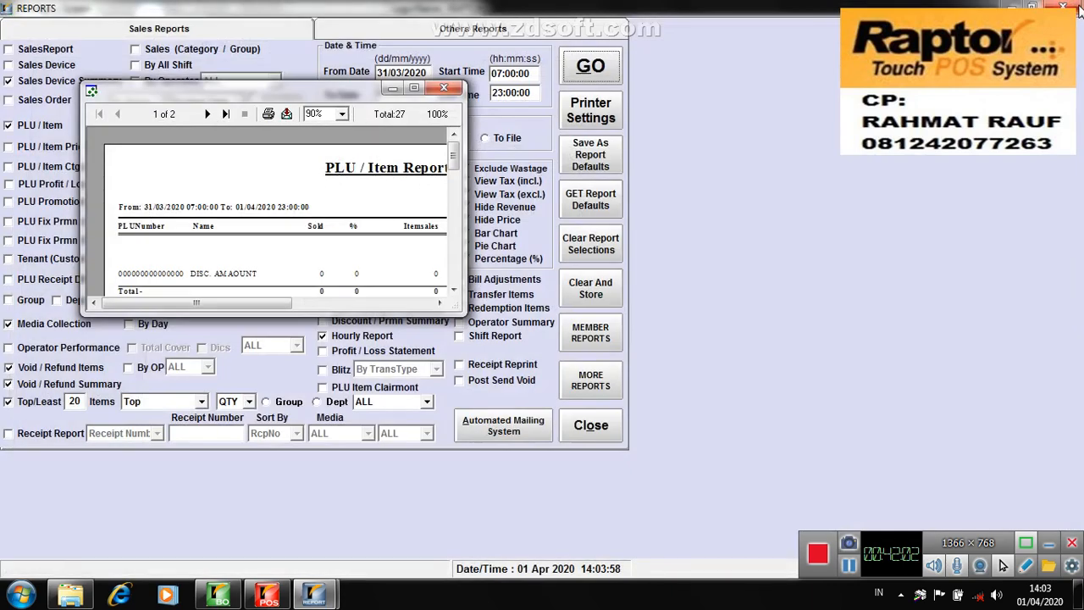
Step: Examine the first page of the PLU / Item Report at full window size, and leave the reports window
left_click(414, 88)
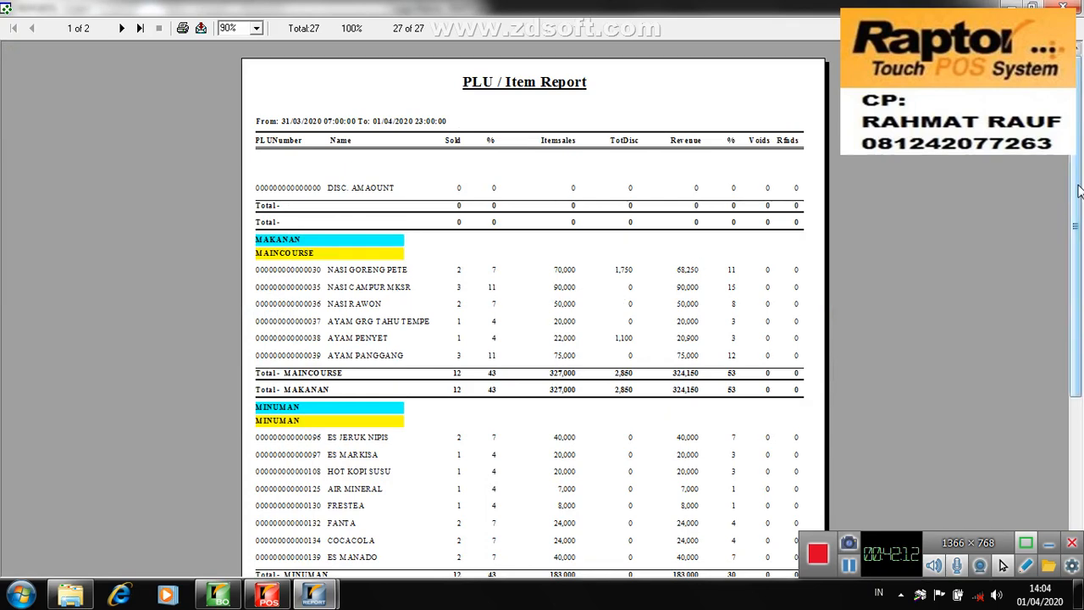
scroll(1078, 191, "down", 4)
scroll(1076, 188, "up", 4)
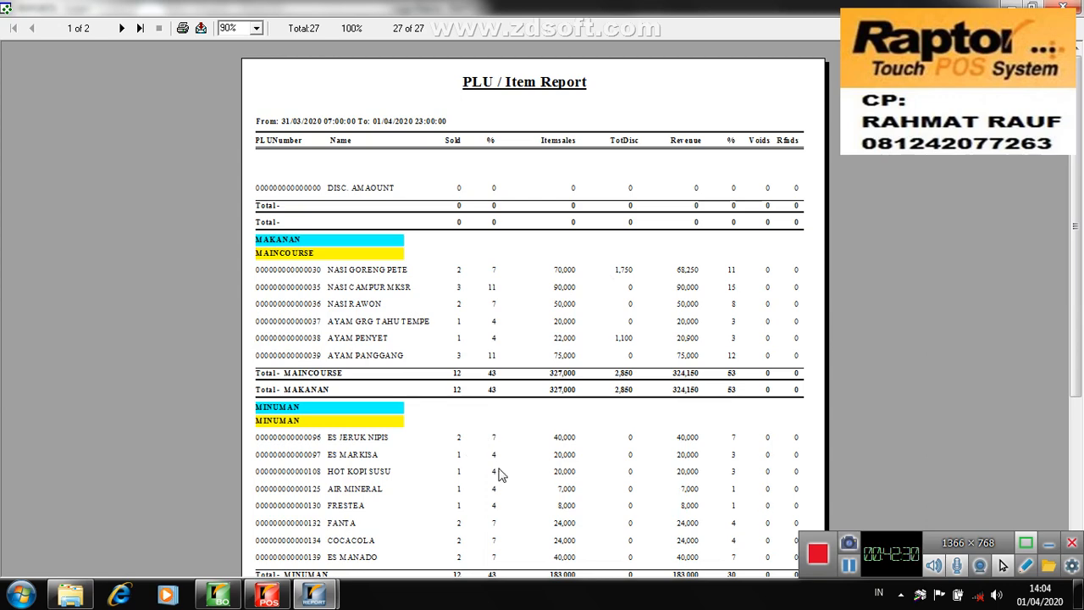
left_click_drag(1080, 235, 1078, 391)
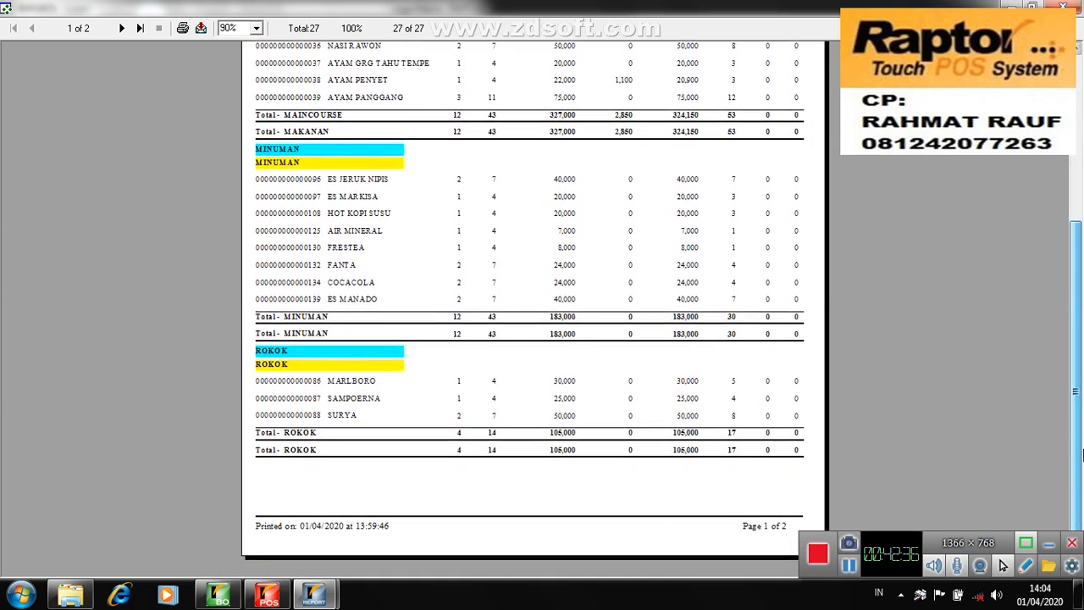
scroll(1081, 485, "up", 4)
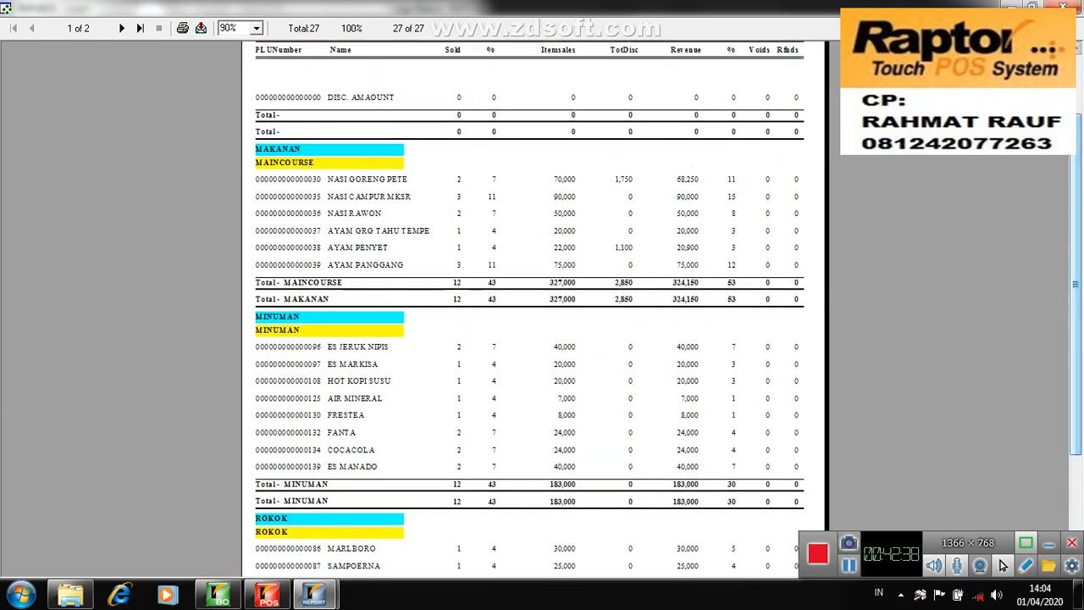
left_click(1064, 7)
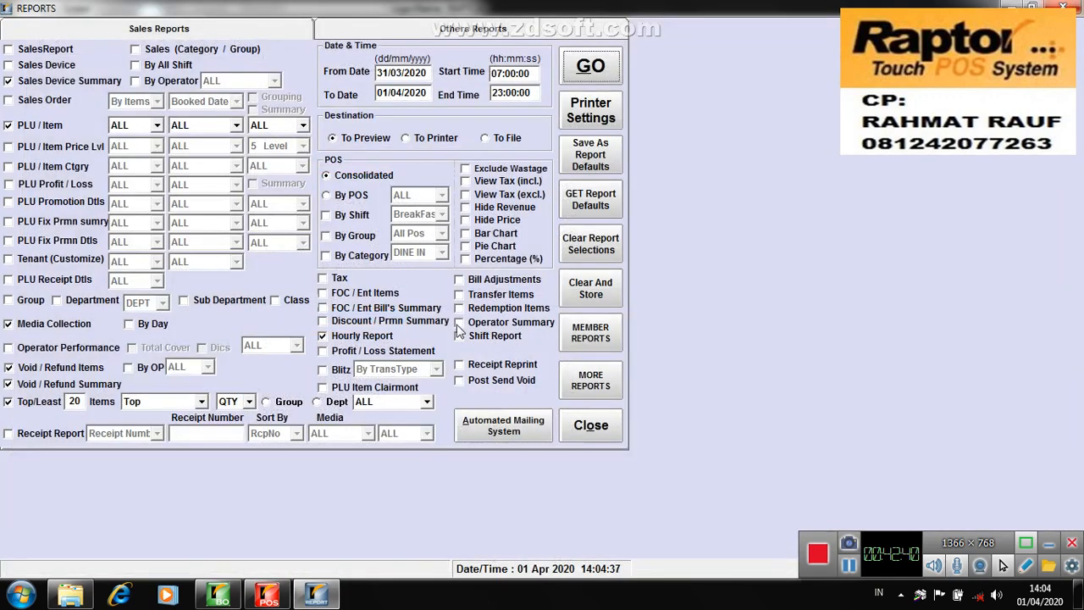
left_click(584, 435)
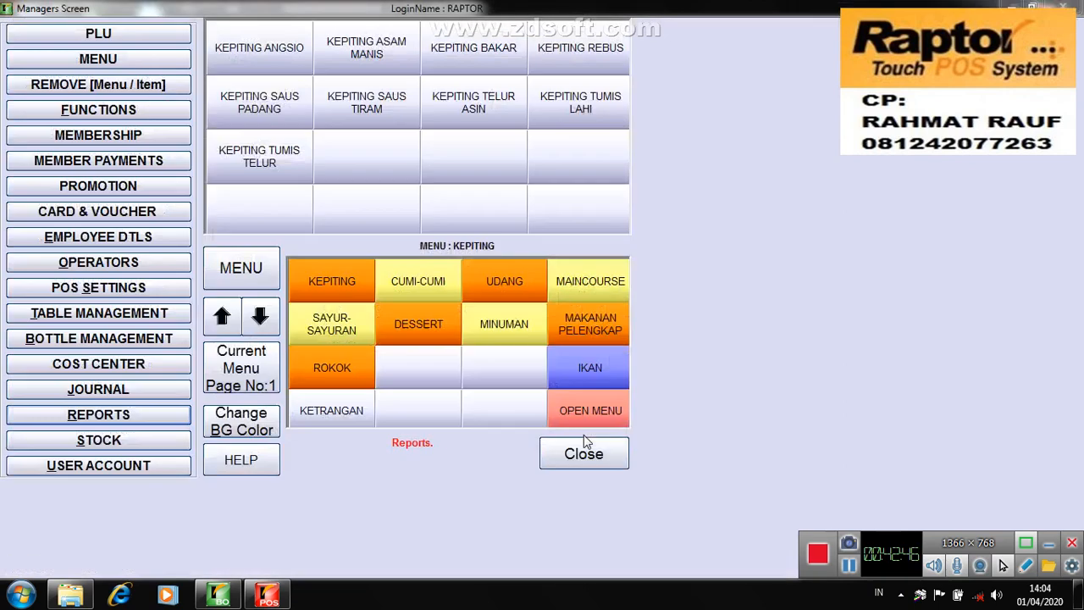
Step: Open the stock module from the Managers Screen and look over its adjust in/out and transfer pages
left_click(96, 444)
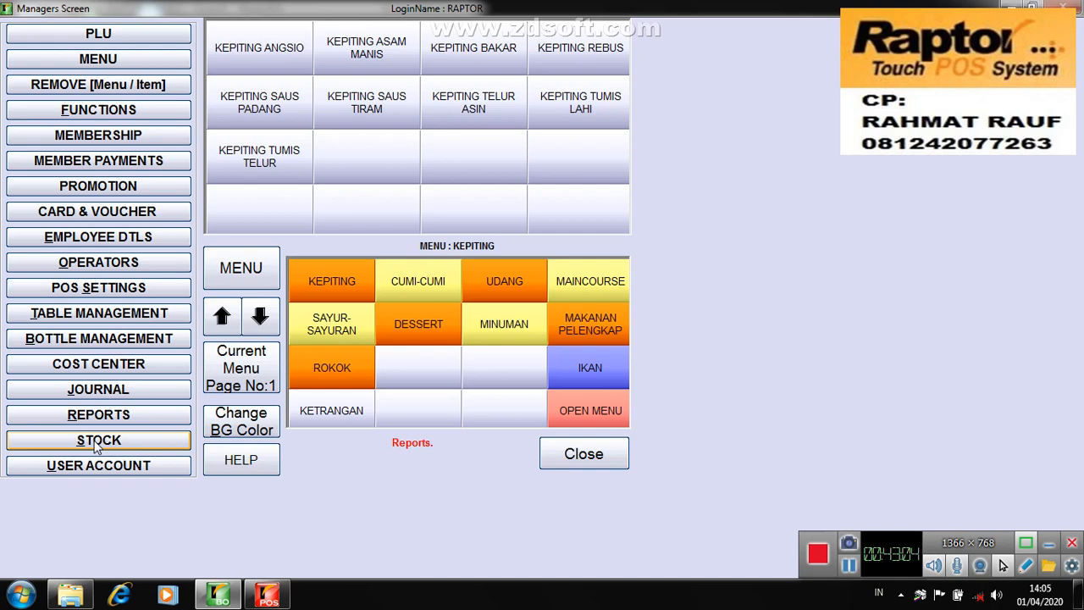
left_click(95, 441)
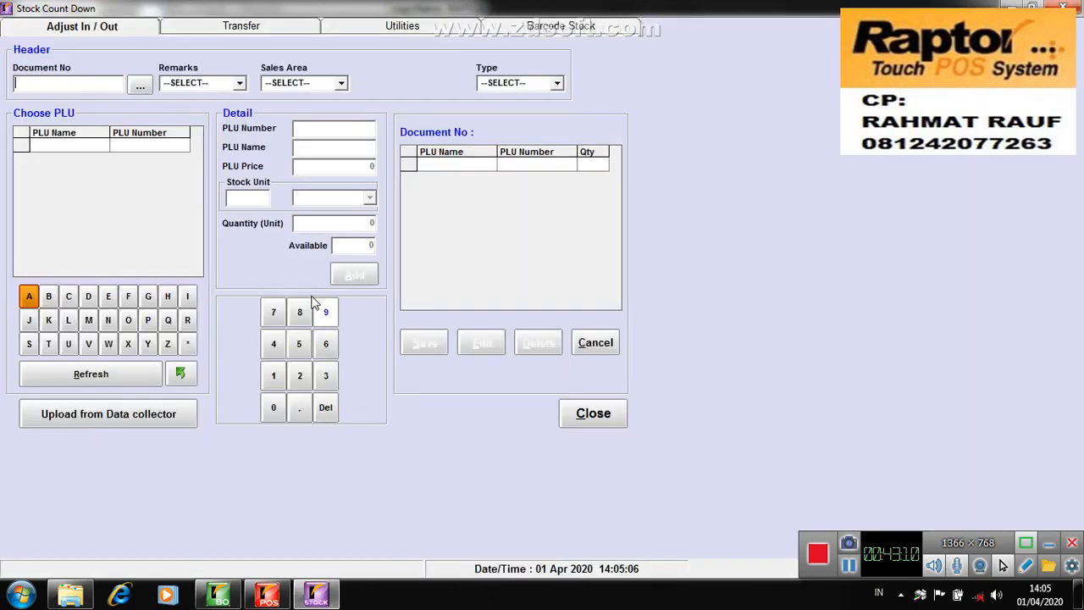
left_click(90, 28)
left_click(213, 28)
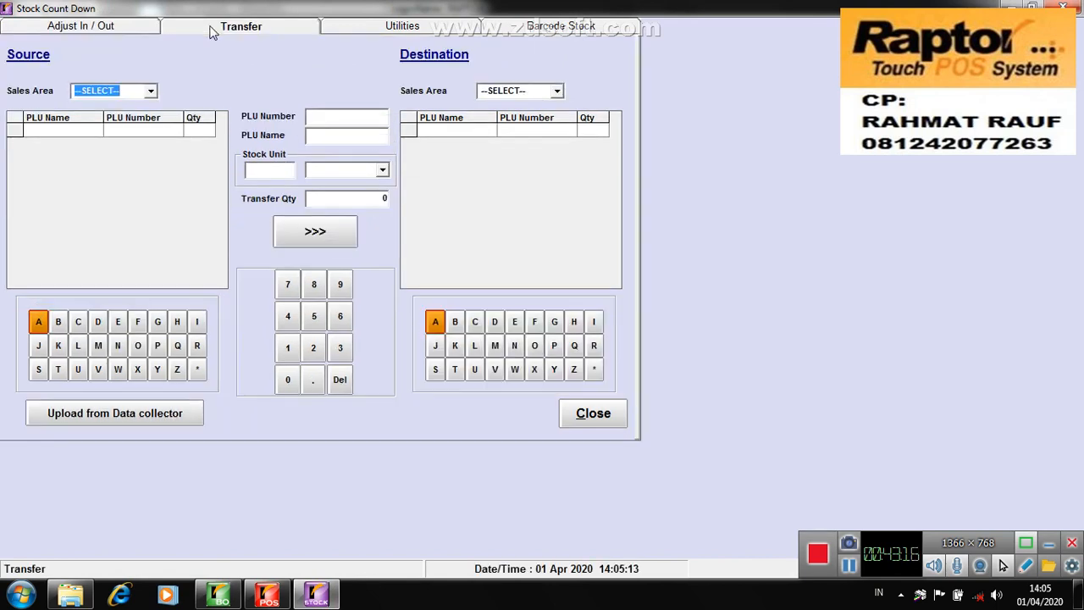
Step: Show the stock utilities, look over the available stock reports and their criteria, and return to the utilities
left_click(355, 26)
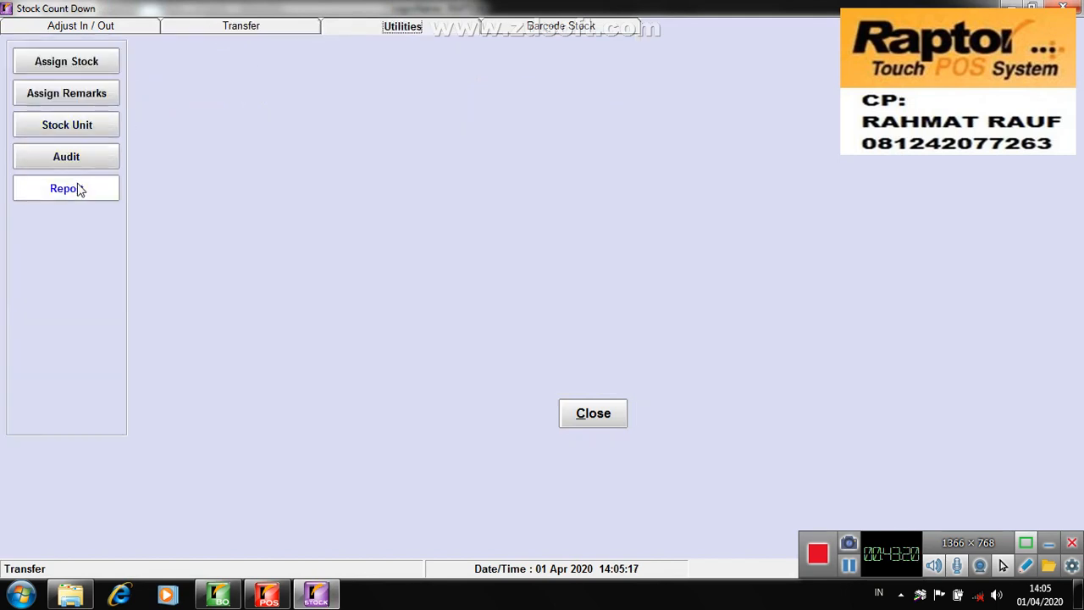
left_click(79, 190)
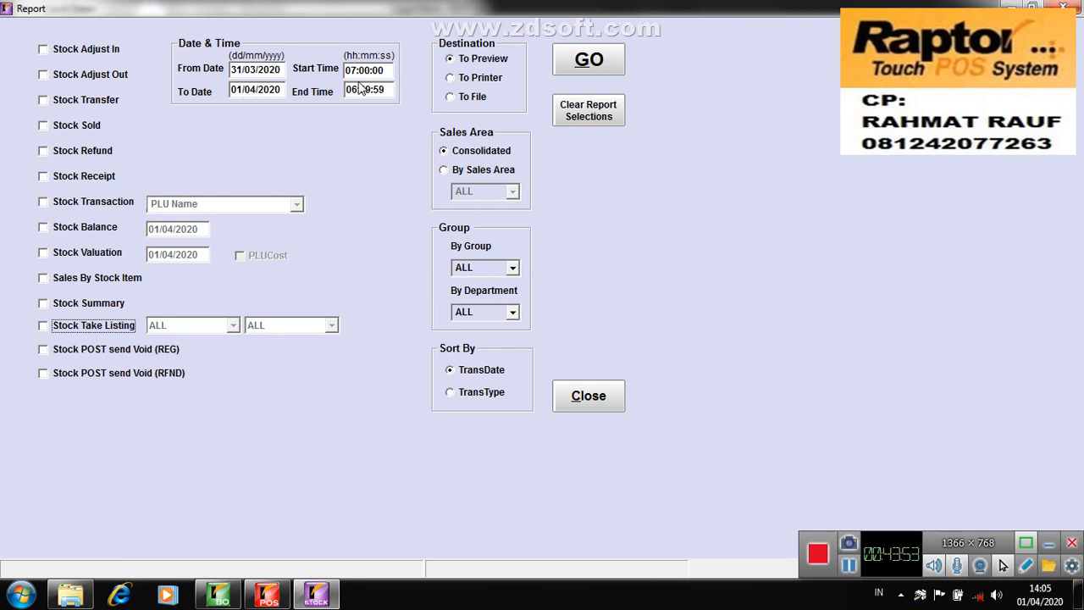
left_click(581, 392)
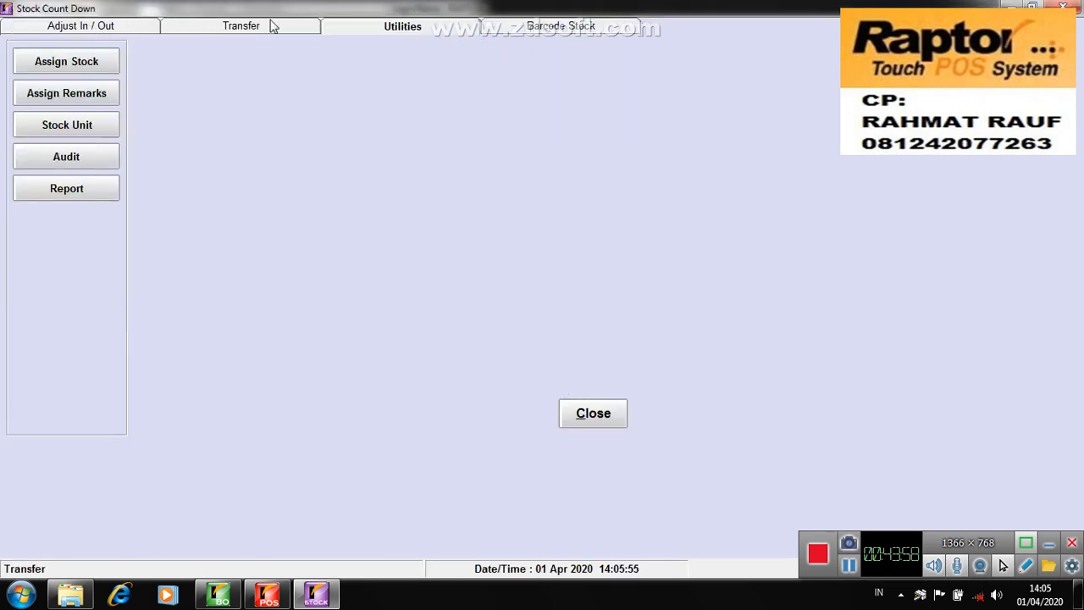
Step: Try to open a new stock audit for the REST location
left_click(70, 169)
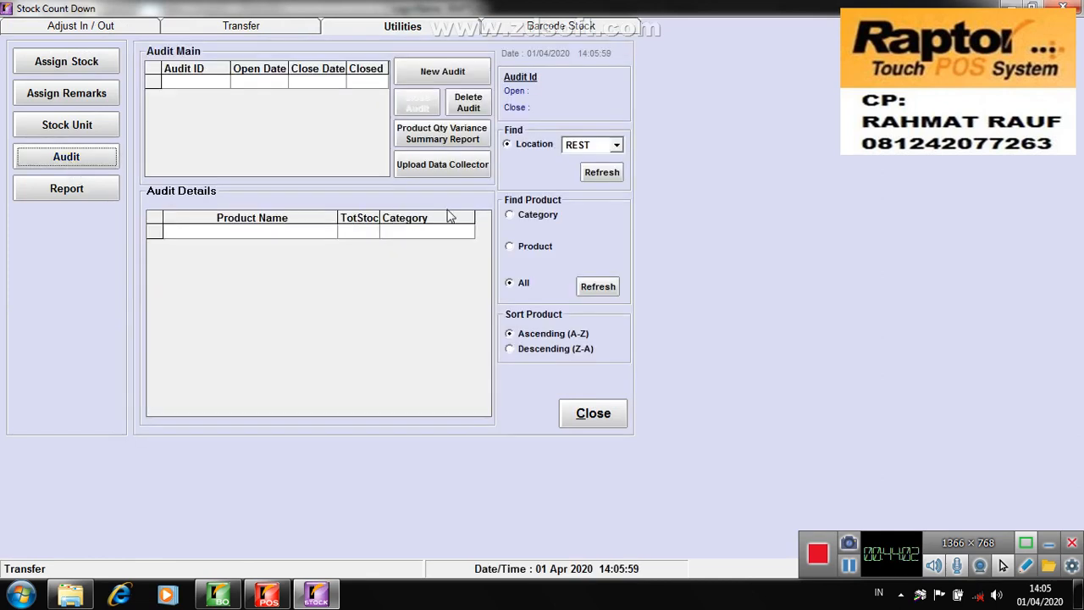
left_click(441, 73)
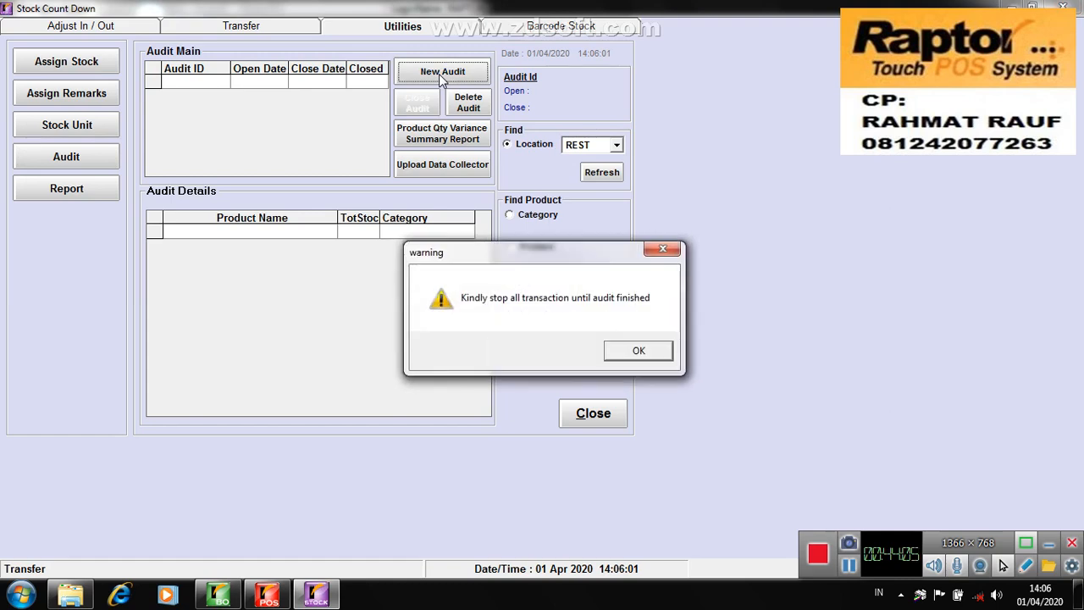
left_click(624, 351)
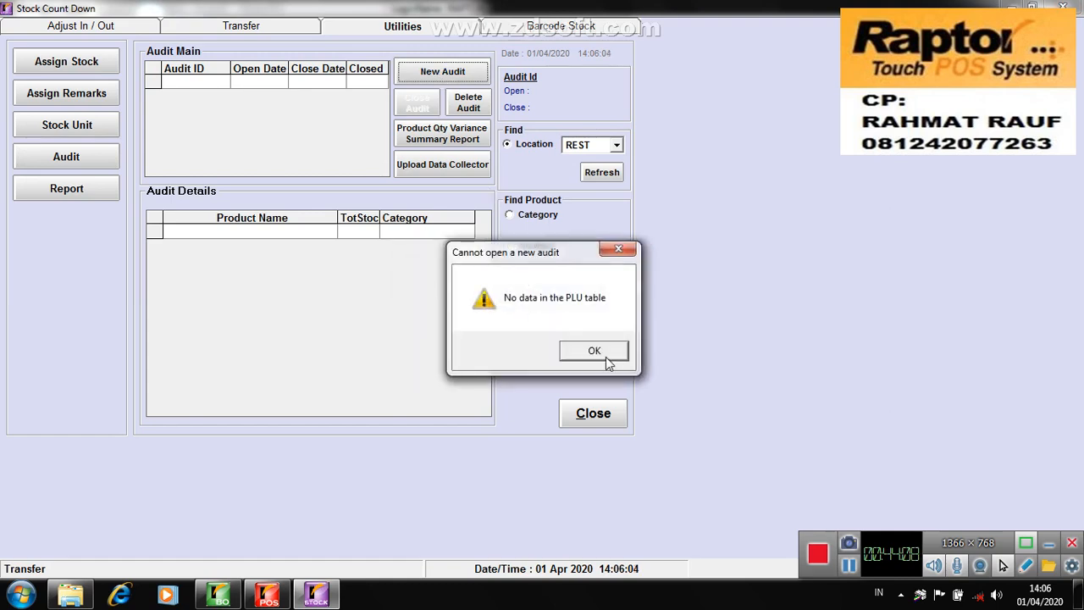
left_click(596, 351)
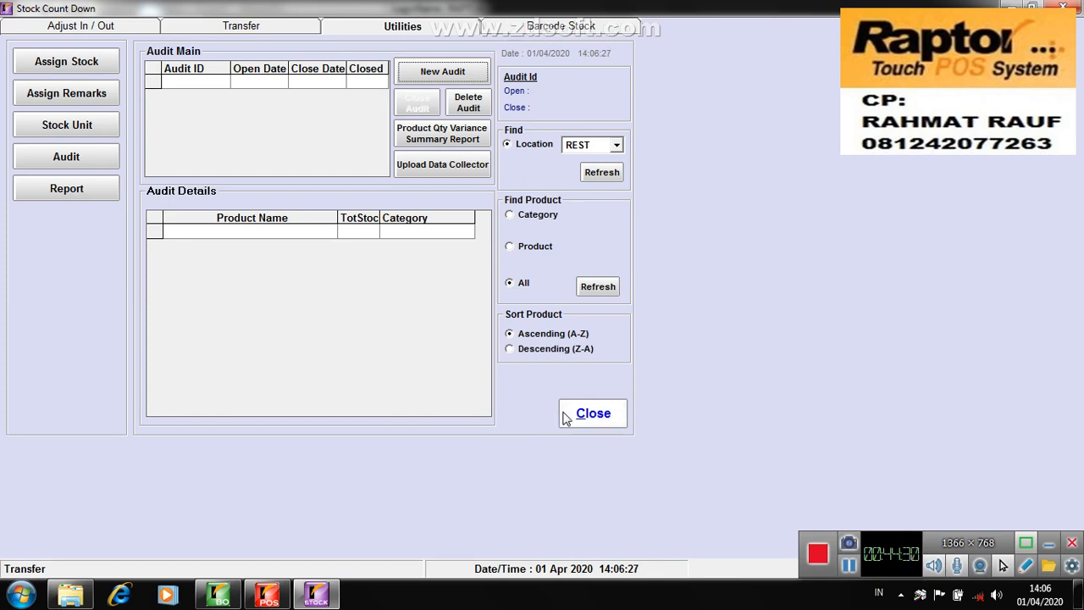
Step: Exit the stock module and back office, and sign the operator out of the POS, leaving the floor layout
left_click(592, 415)
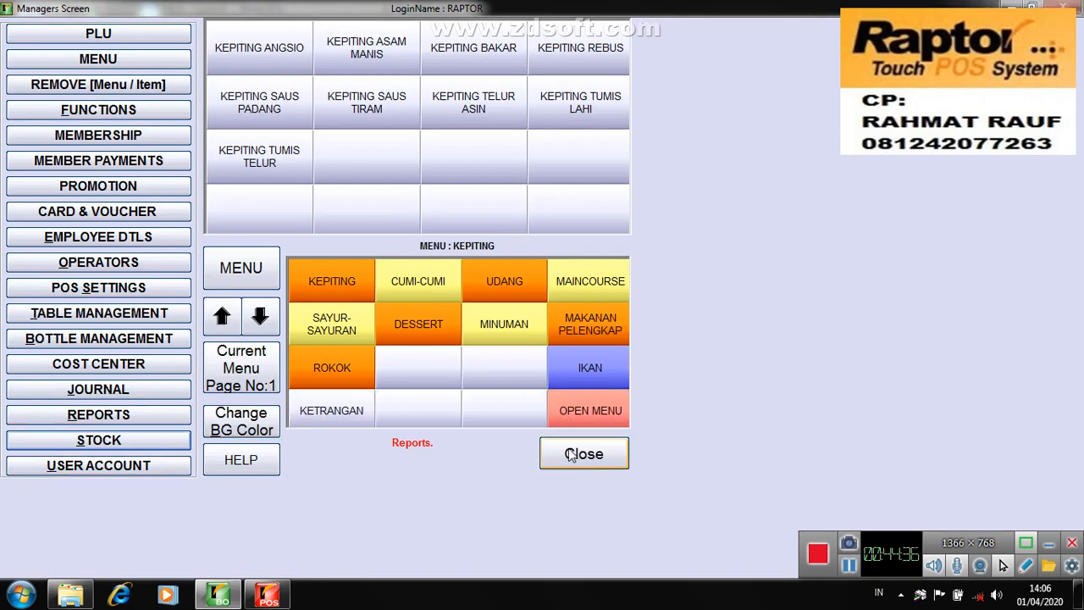
left_click(590, 462)
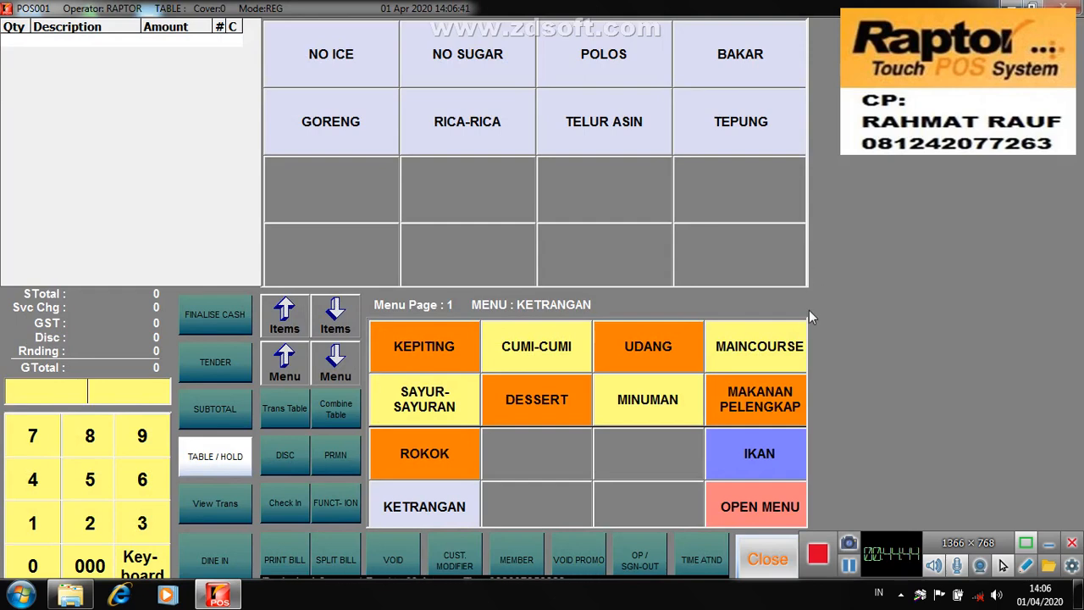
left_click(643, 561)
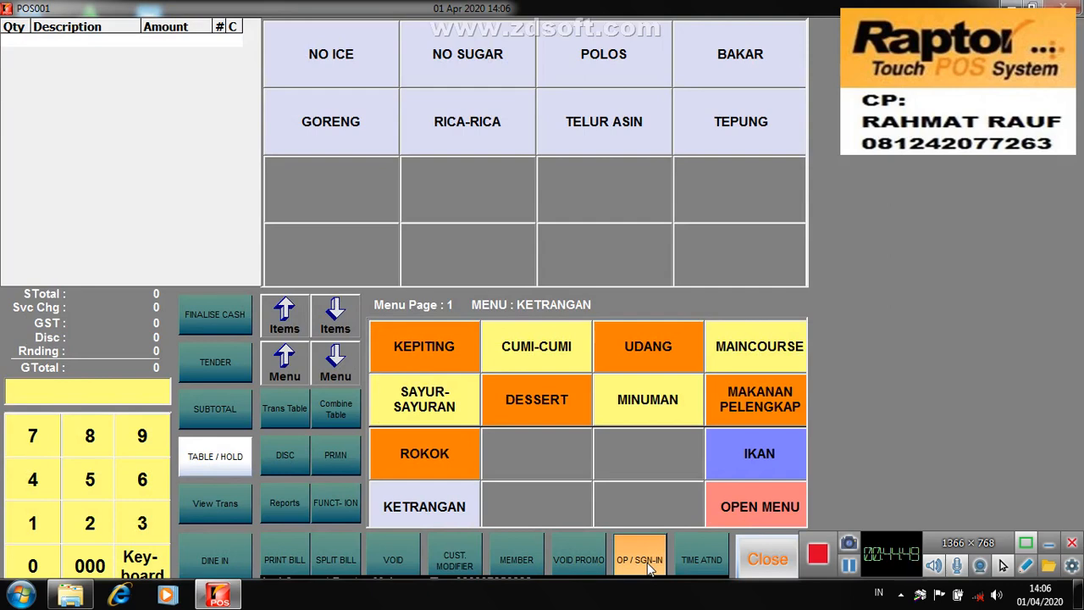
left_click(647, 563)
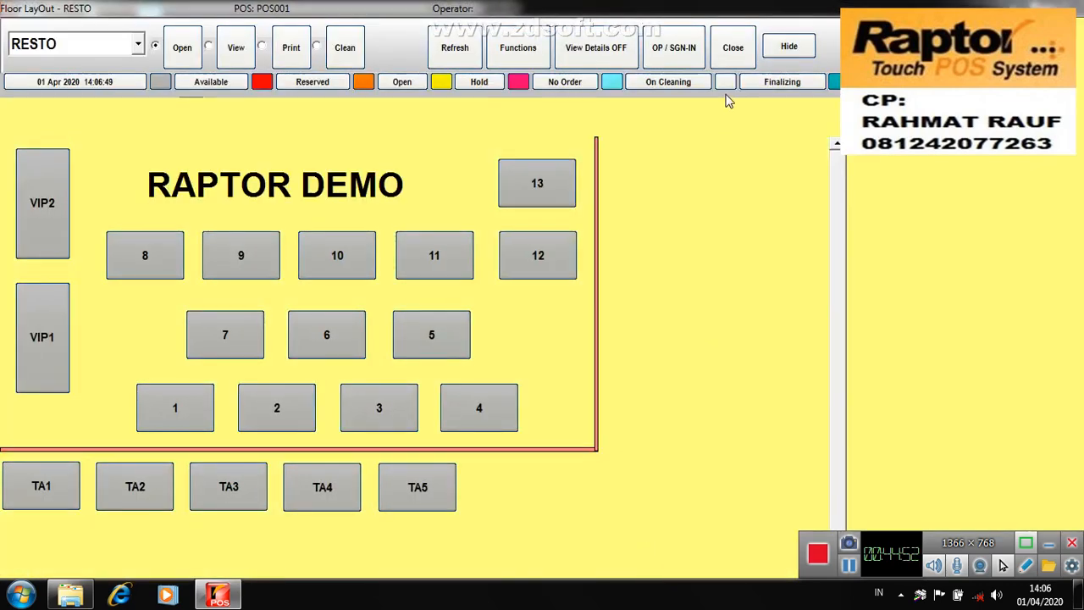
left_click(733, 49)
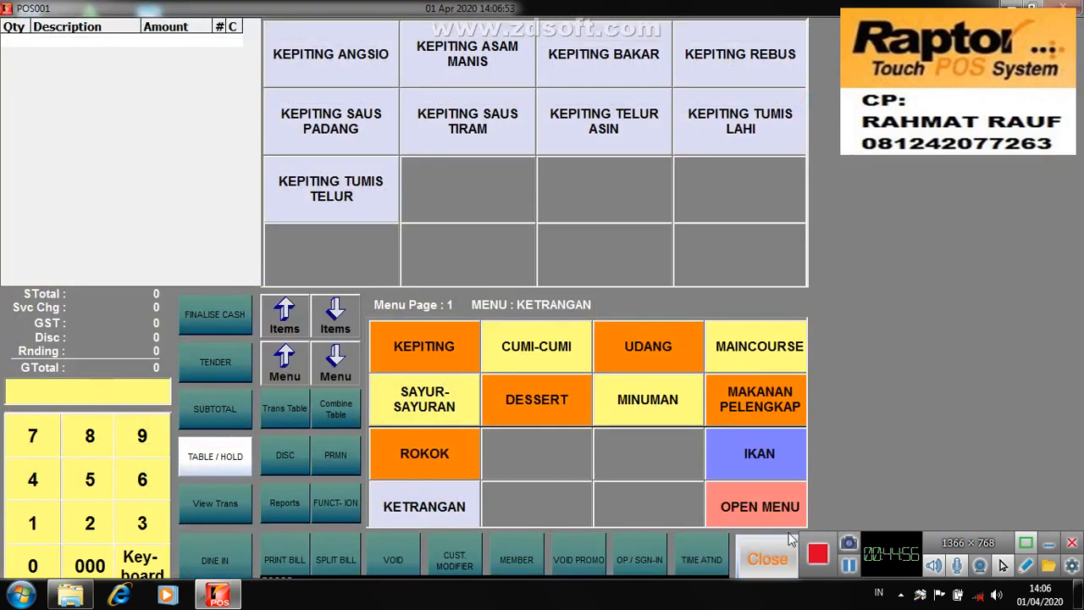
Step: Exit the POS program by entering the employee card code, and dismiss the OneNote message on the desktop
left_click(781, 565)
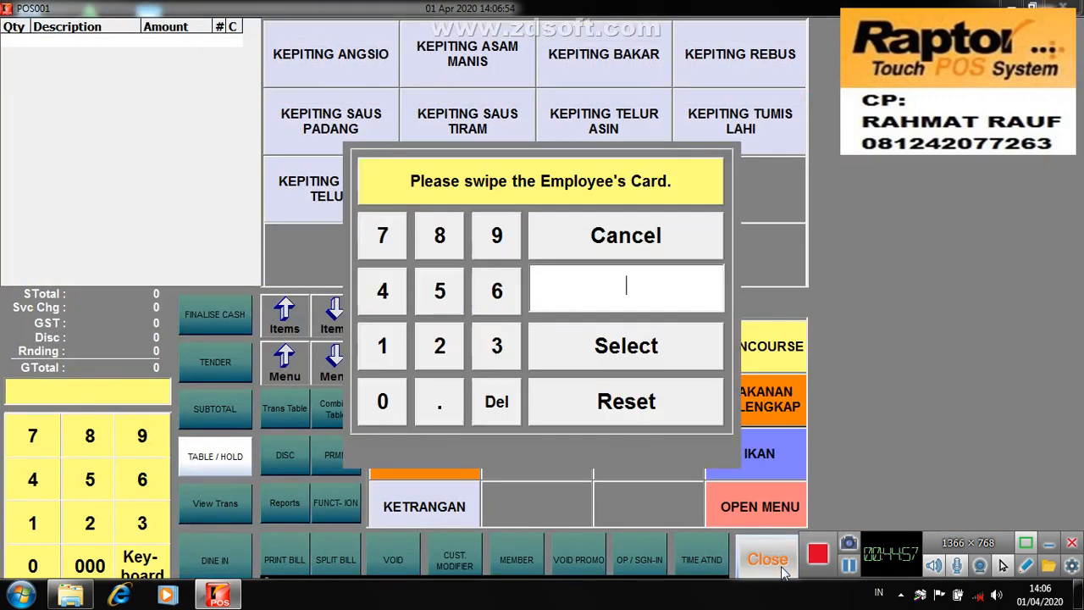
left_click(500, 247)
left_click(505, 257)
left_click(506, 257)
left_click(567, 341)
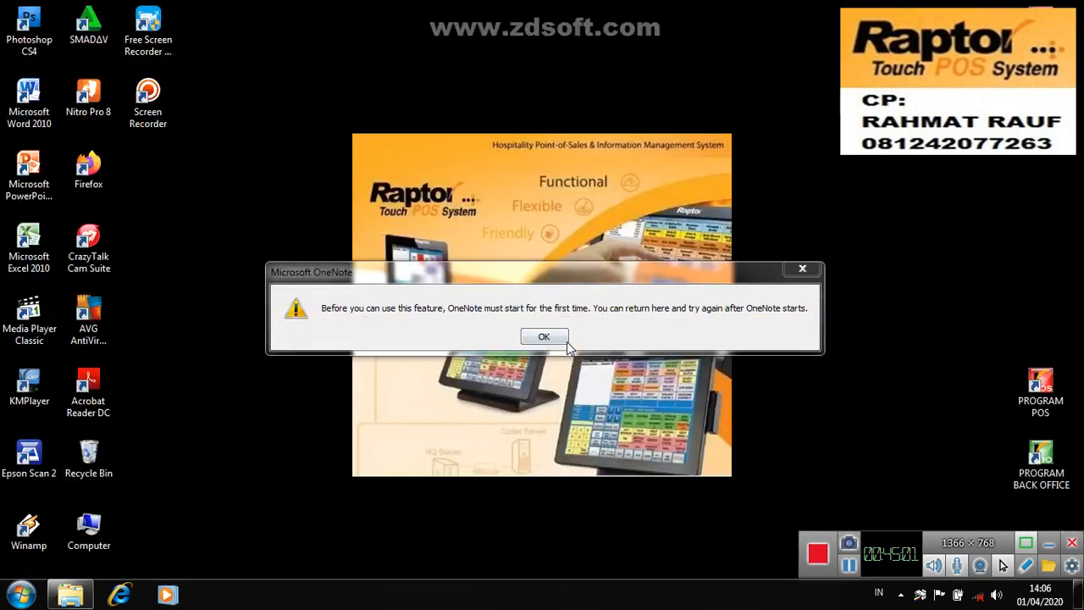
left_click(798, 269)
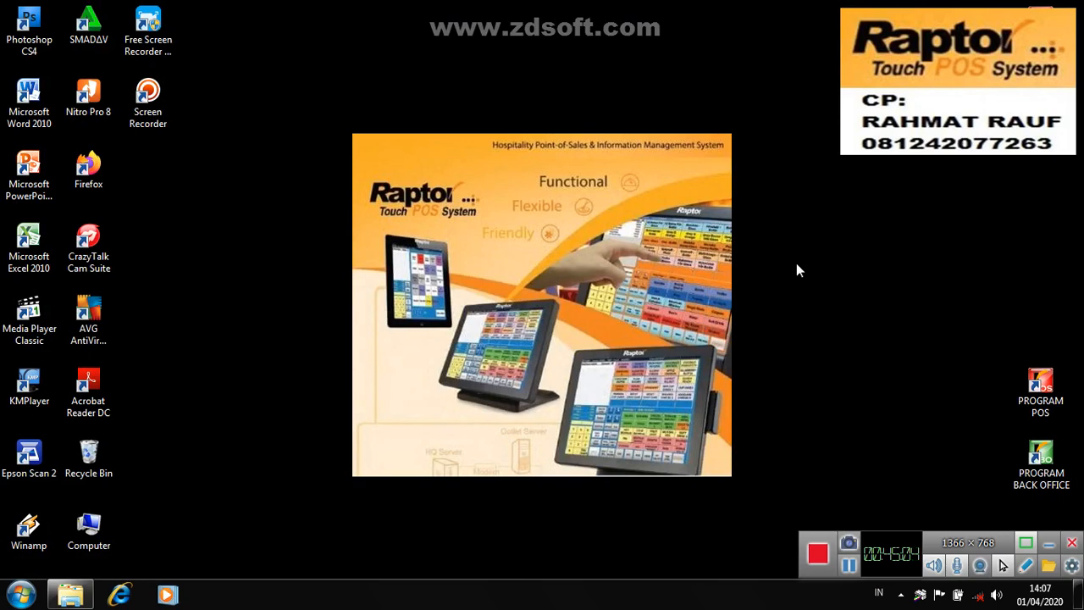